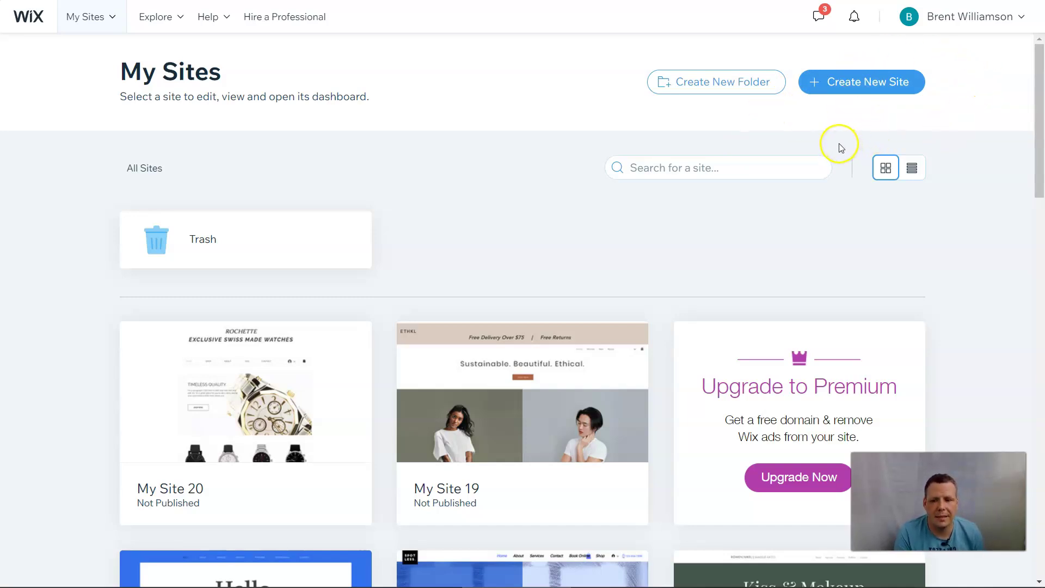
# Create a new Online Store site and choose to build it from a template in the Editor
pyautogui.click(863, 90)
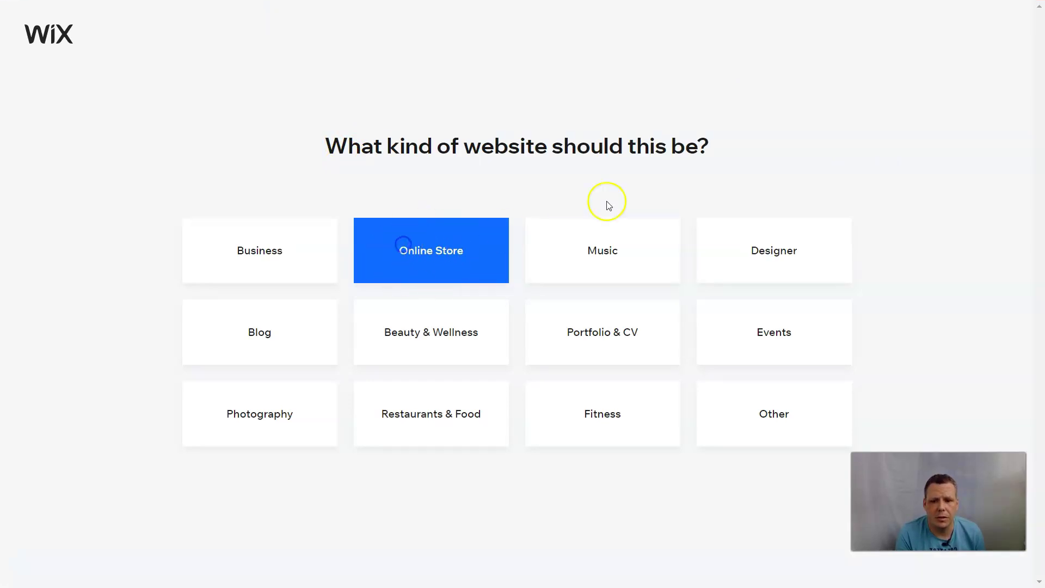
pyautogui.click(476, 250)
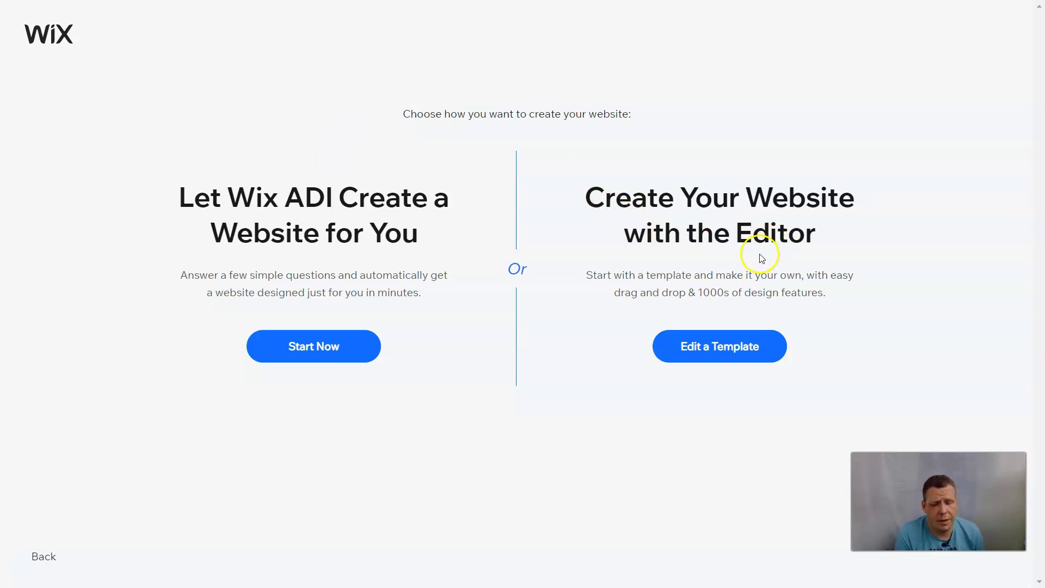
pyautogui.click(720, 348)
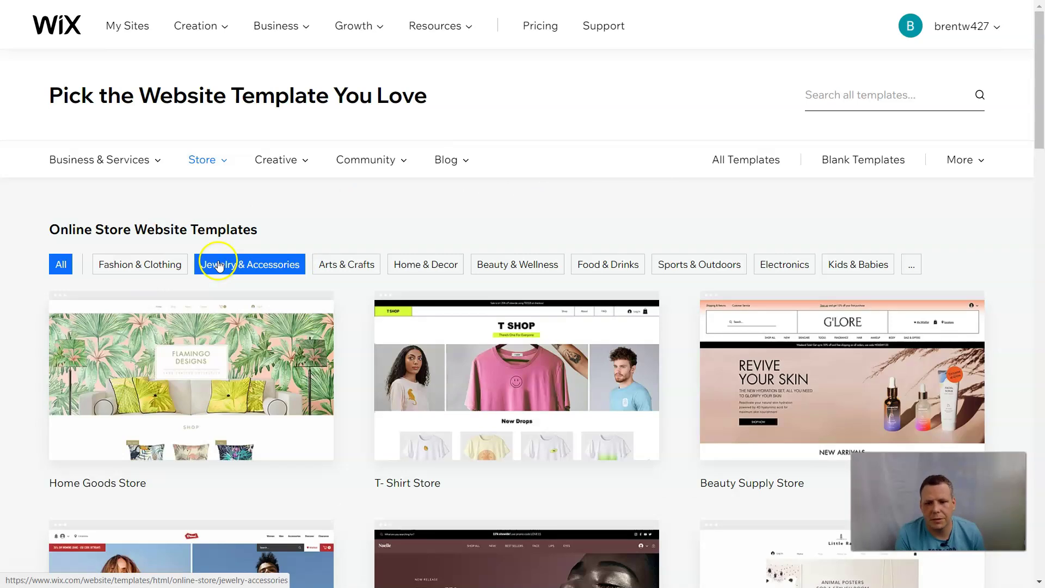
# Filter the online store templates to Arts & Crafts and preview the Ceramic Store template
pyautogui.click(327, 272)
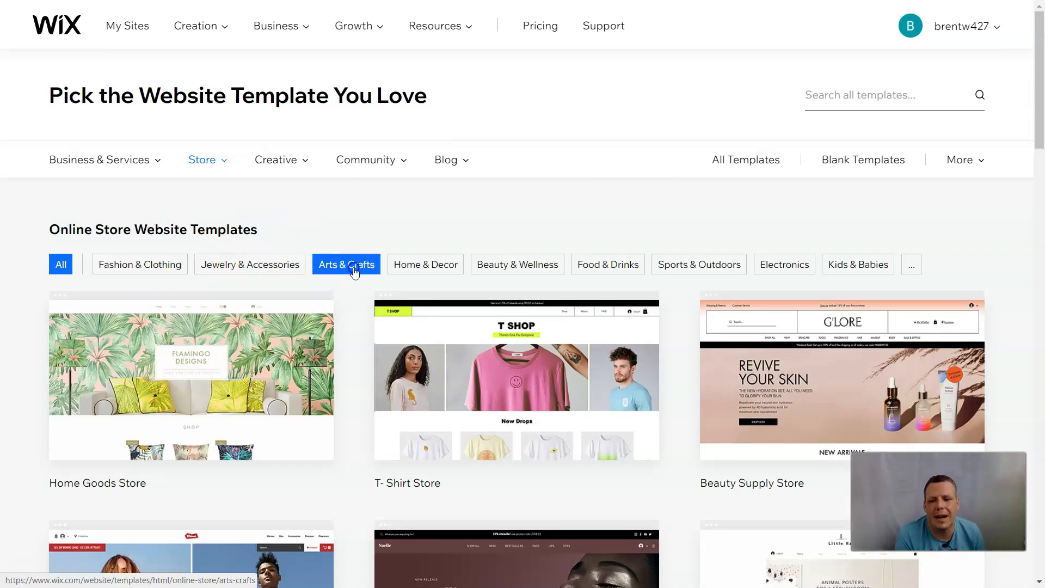
pyautogui.scroll(-2, 397, 205)
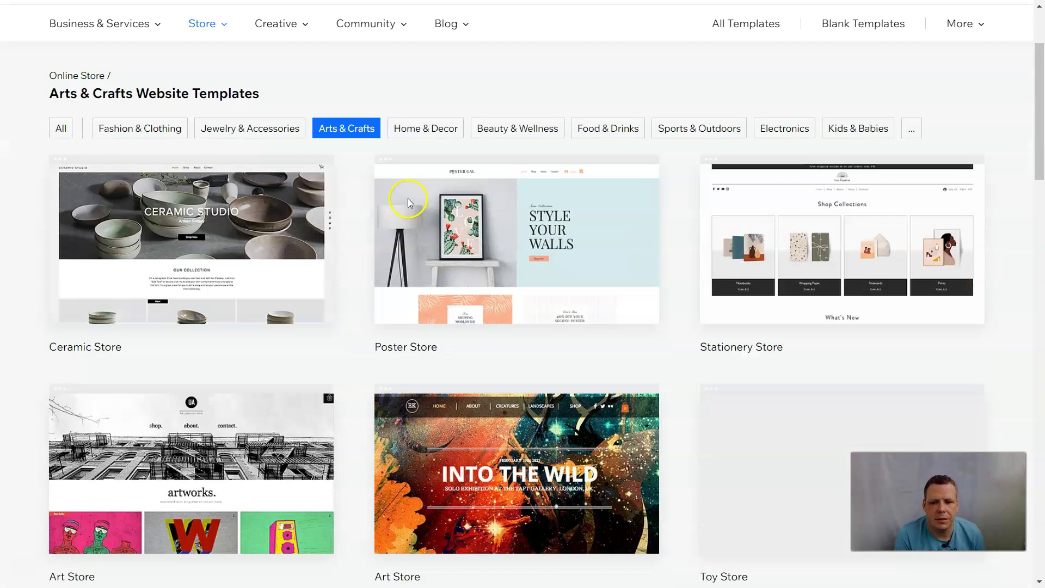
pyautogui.moveTo(506, 178)
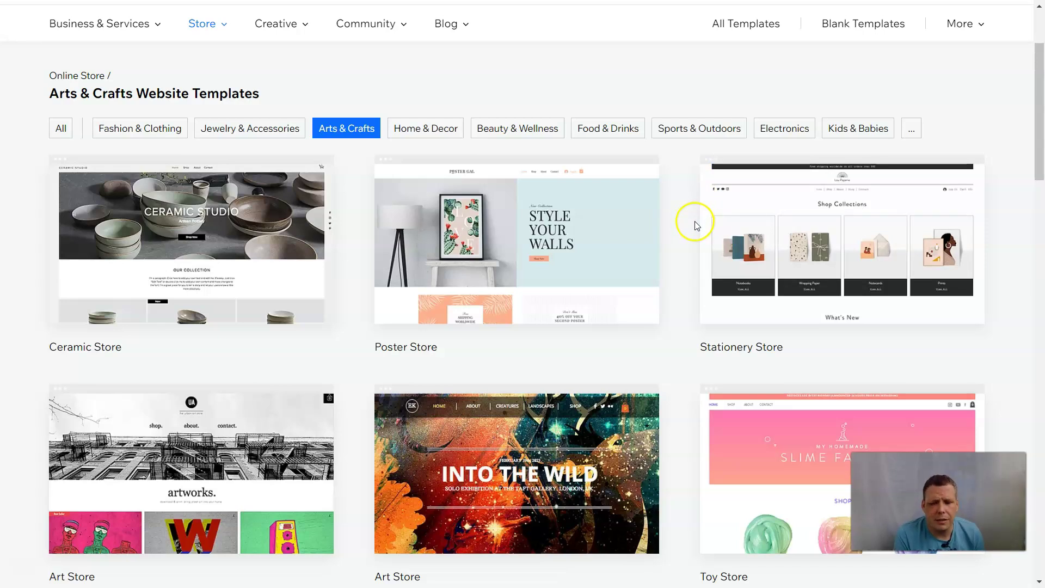
pyautogui.moveTo(258, 262)
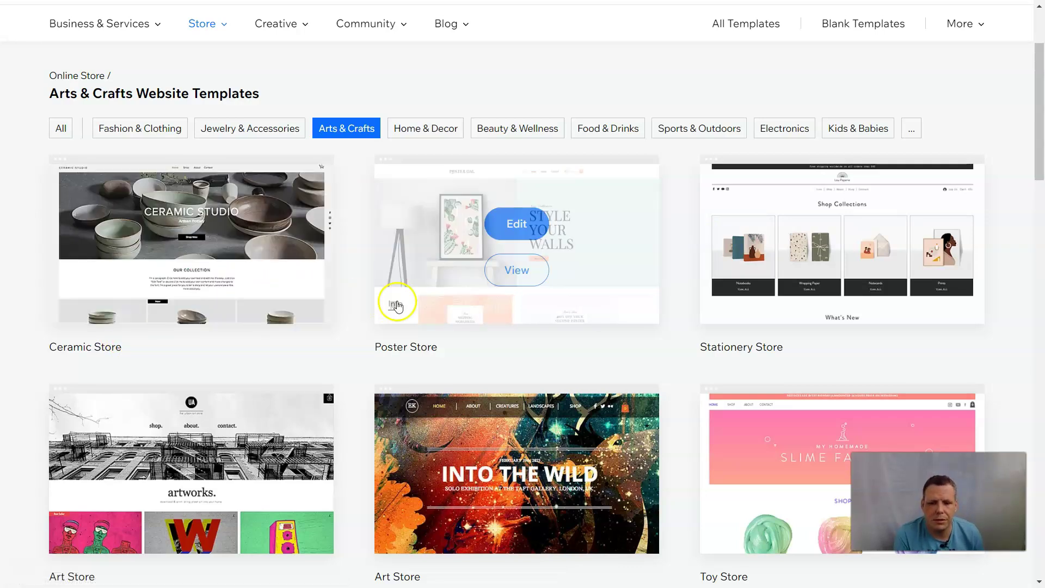
pyautogui.click(181, 272)
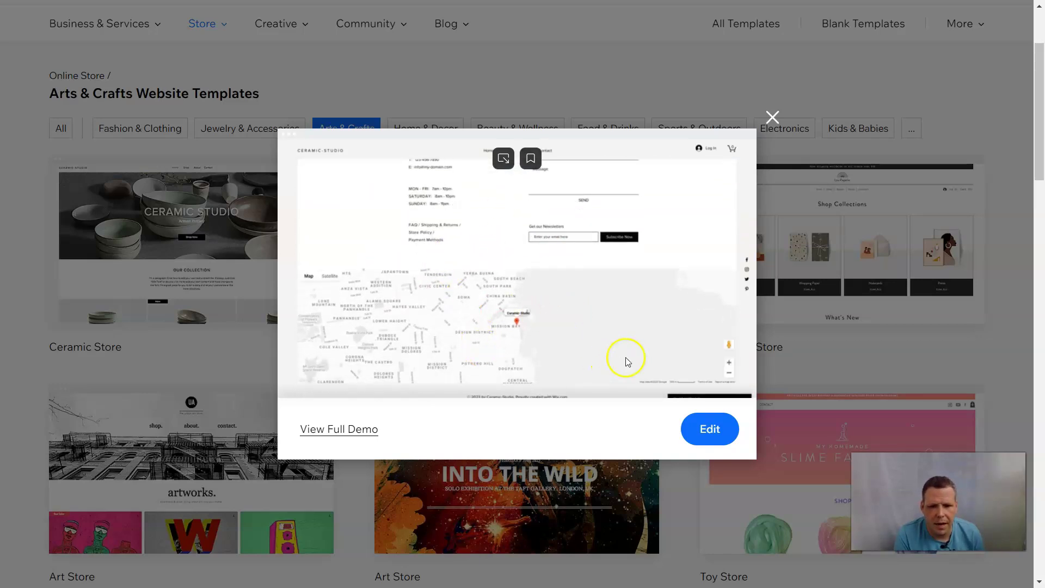
pyautogui.click(772, 117)
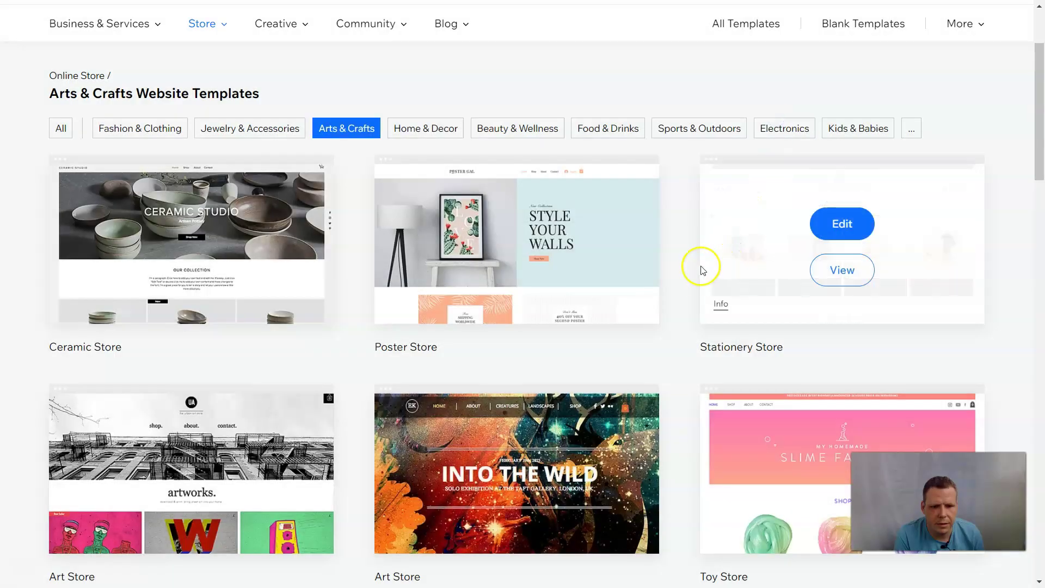
# Find the Slime Factory Toy Store template among the Arts & Crafts designs, preview it and open it for editing
pyautogui.scroll(-3, 534, 306)
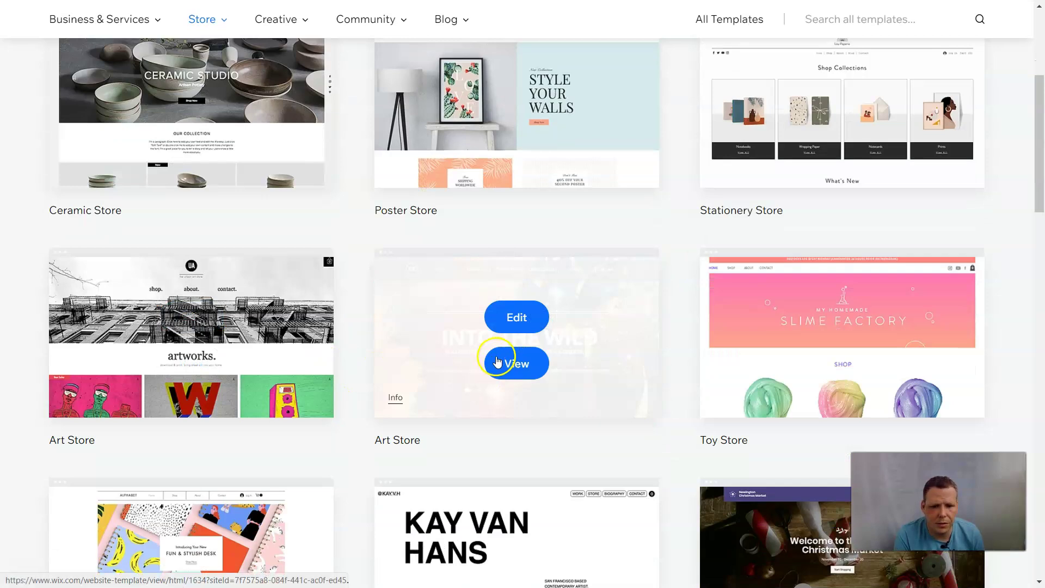
pyautogui.scroll(-3, 506, 360)
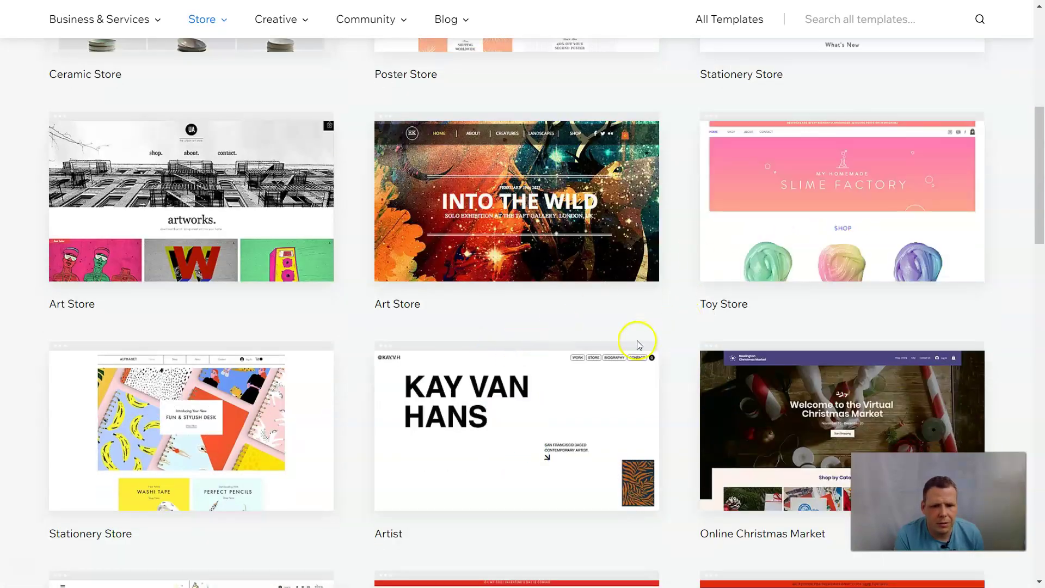
pyautogui.scroll(-2, 506, 373)
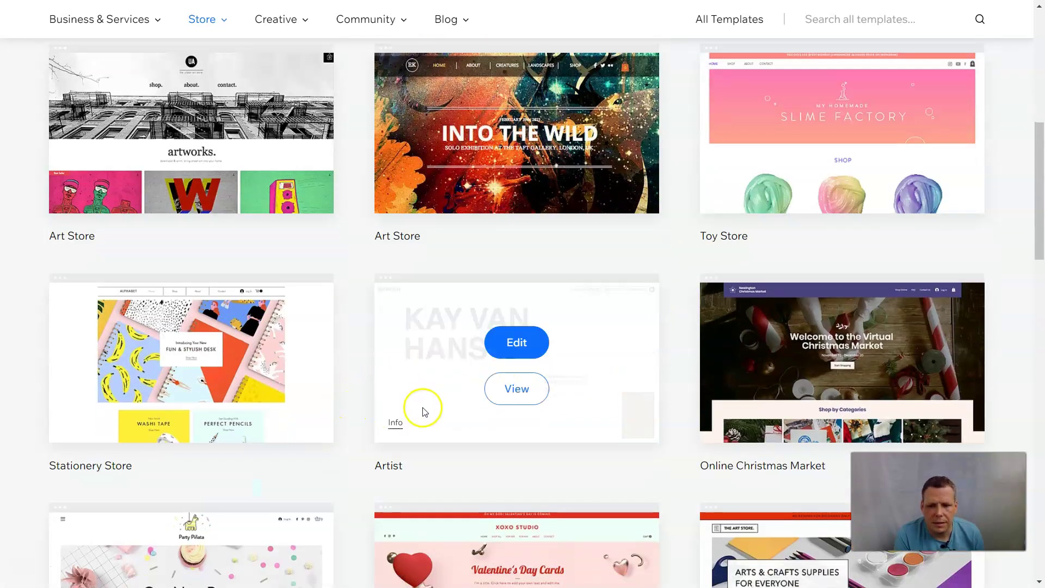
pyautogui.scroll(-3, 691, 373)
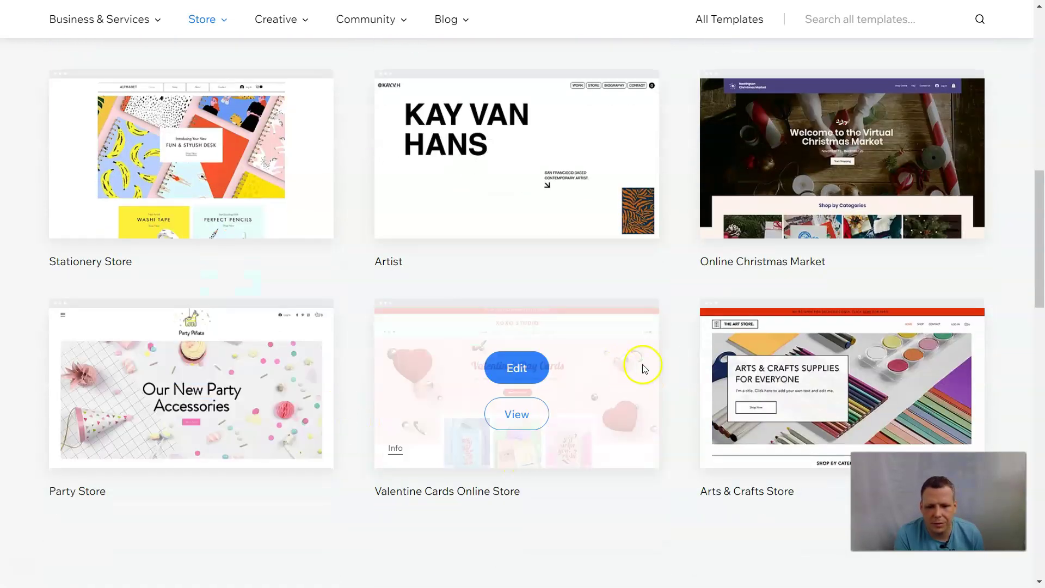
pyautogui.scroll(5, 714, 376)
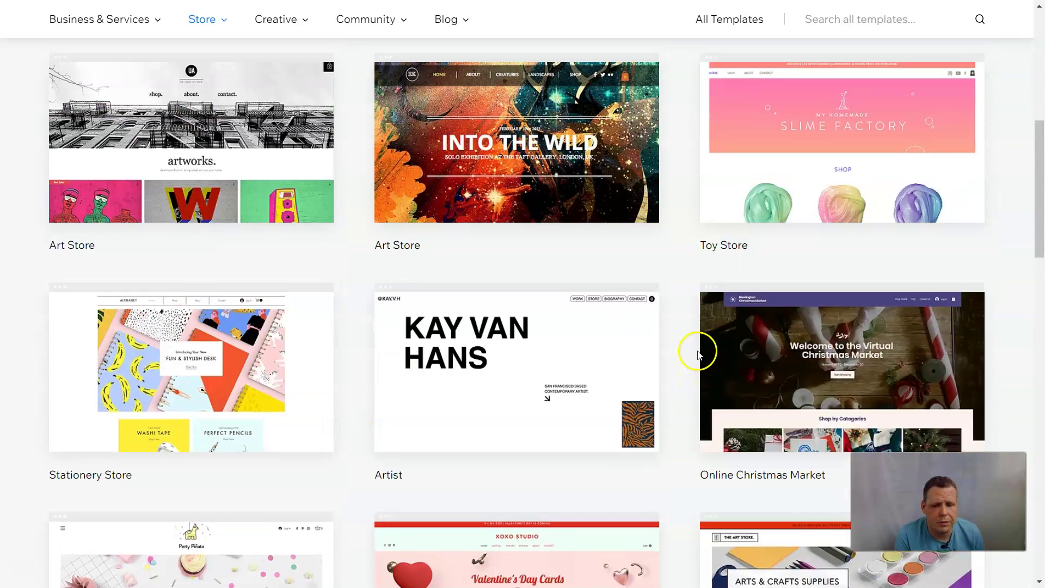
pyautogui.click(831, 230)
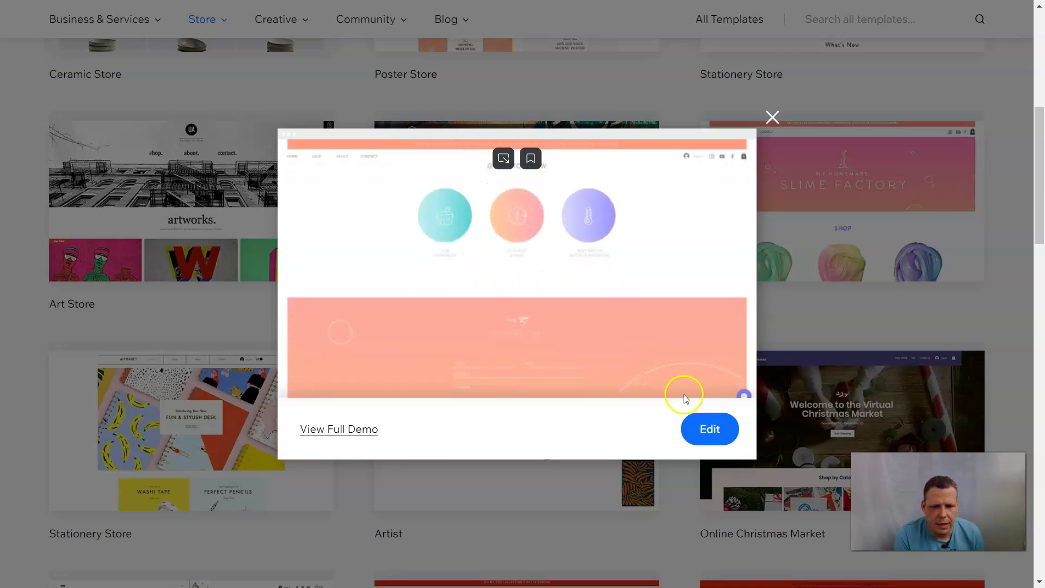
pyautogui.click(711, 429)
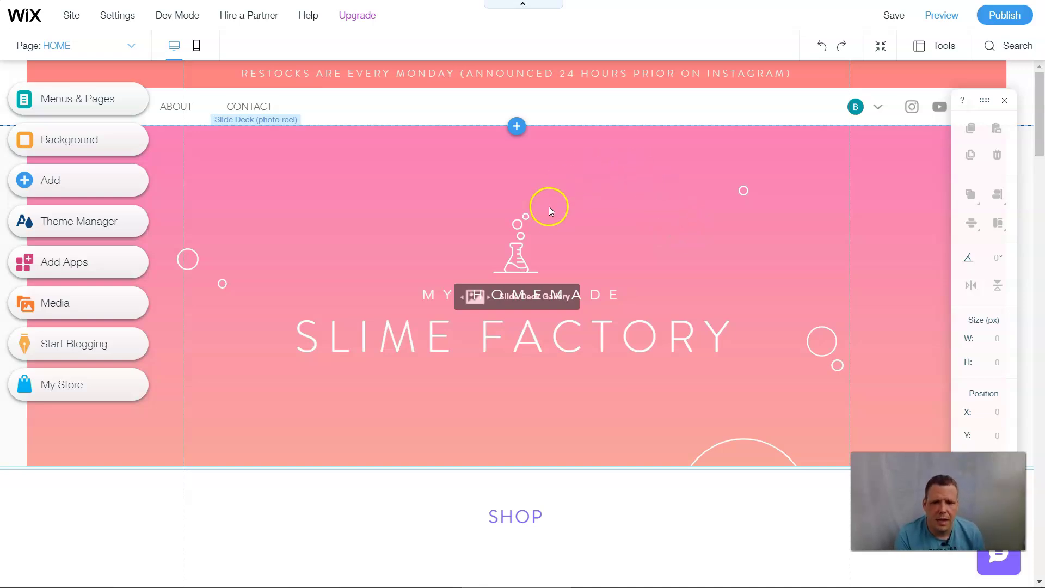
# Look over the home page from the Slime Factory banner to the shop product gallery
pyautogui.scroll(-2, 444, 326)
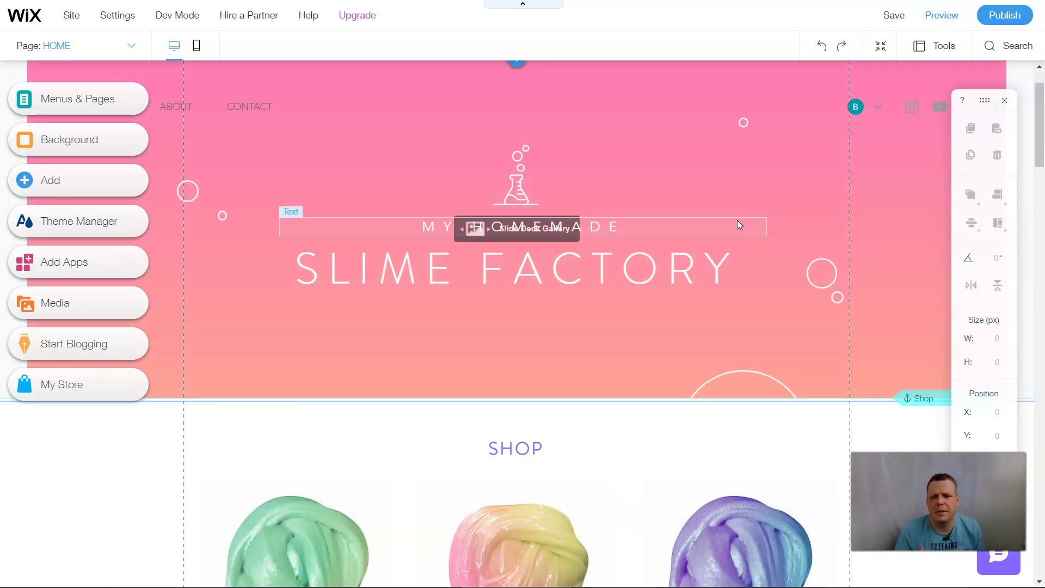
pyautogui.click(680, 263)
pyautogui.scroll(-4, 708, 300)
pyautogui.scroll(2, 777, 306)
pyautogui.scroll(-1, 749, 312)
pyautogui.scroll(-2, 633, 354)
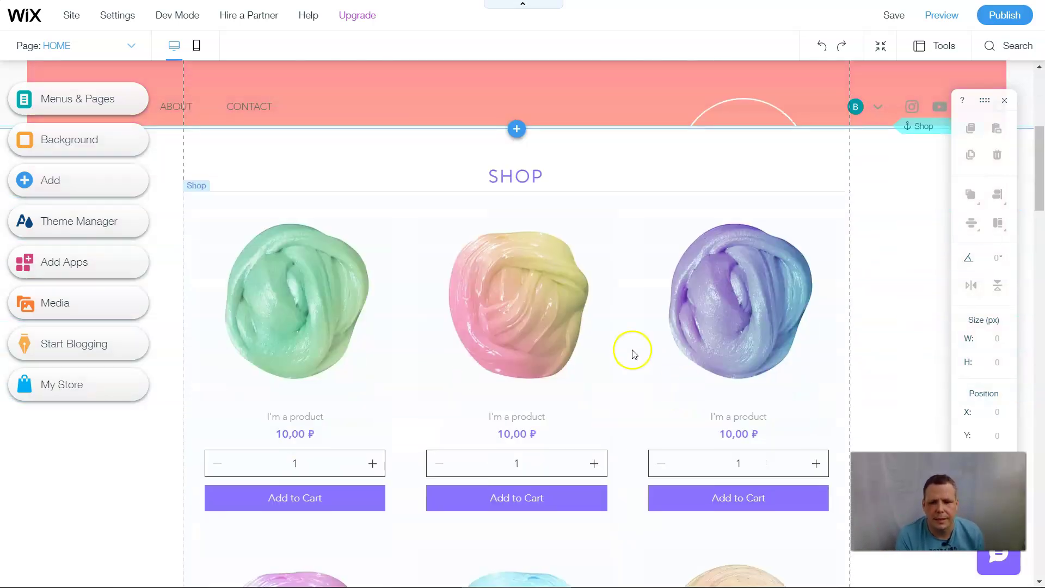
pyautogui.scroll(5, 691, 228)
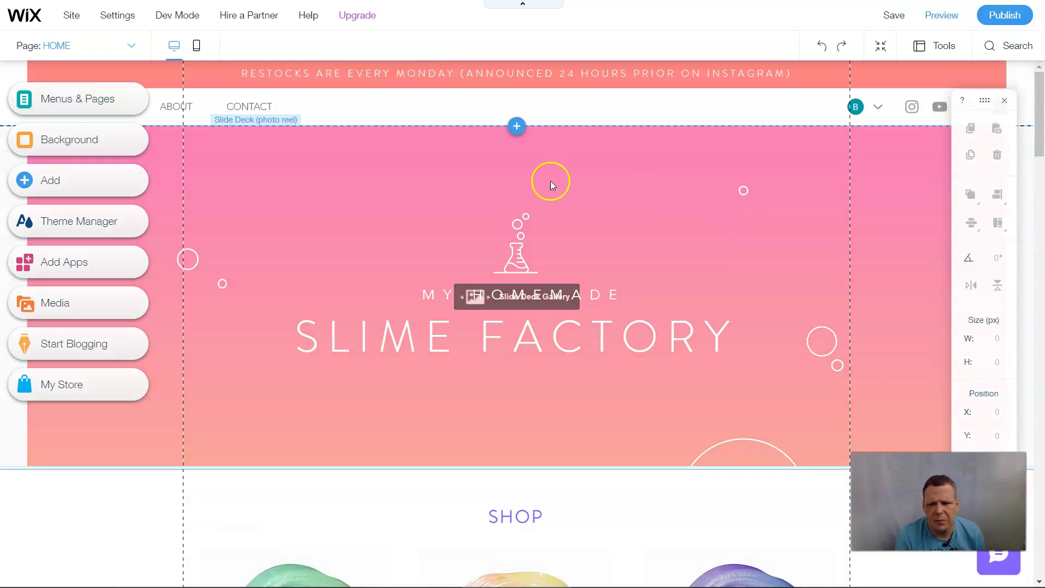
# Set the header's horizontal menu to be pinned at the top centre of the screen, with offsets of 0 and 20 px
pyautogui.click(208, 111)
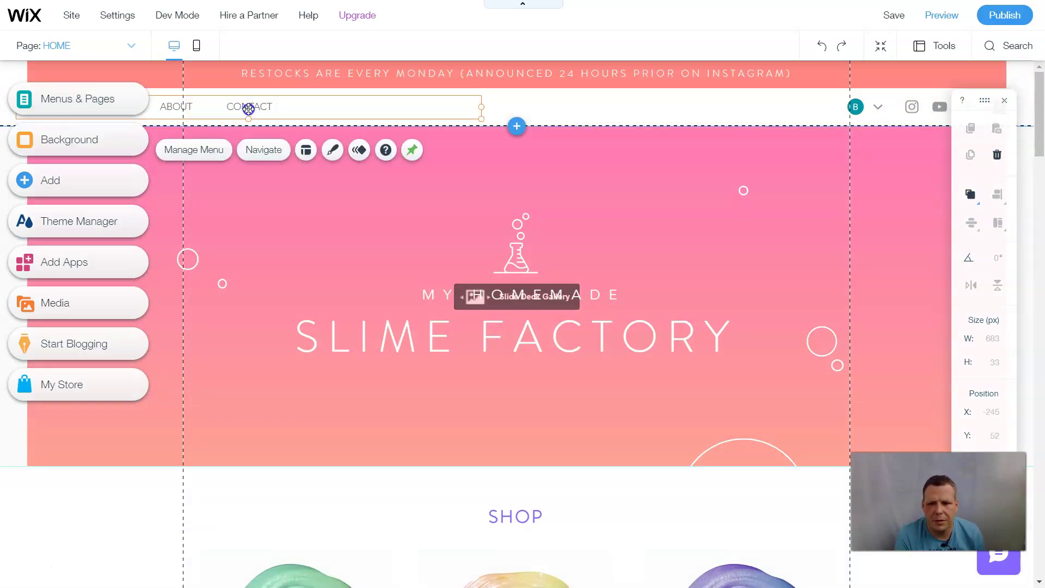
pyautogui.moveTo(249, 109); pyautogui.dragTo(275, 111)
pyautogui.click(673, 112)
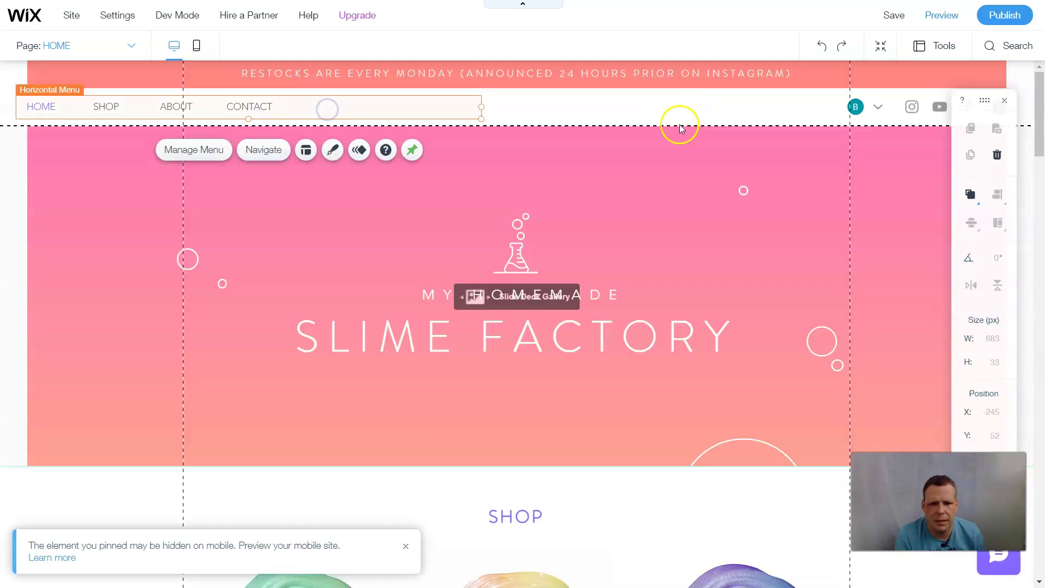
pyautogui.click(350, 108)
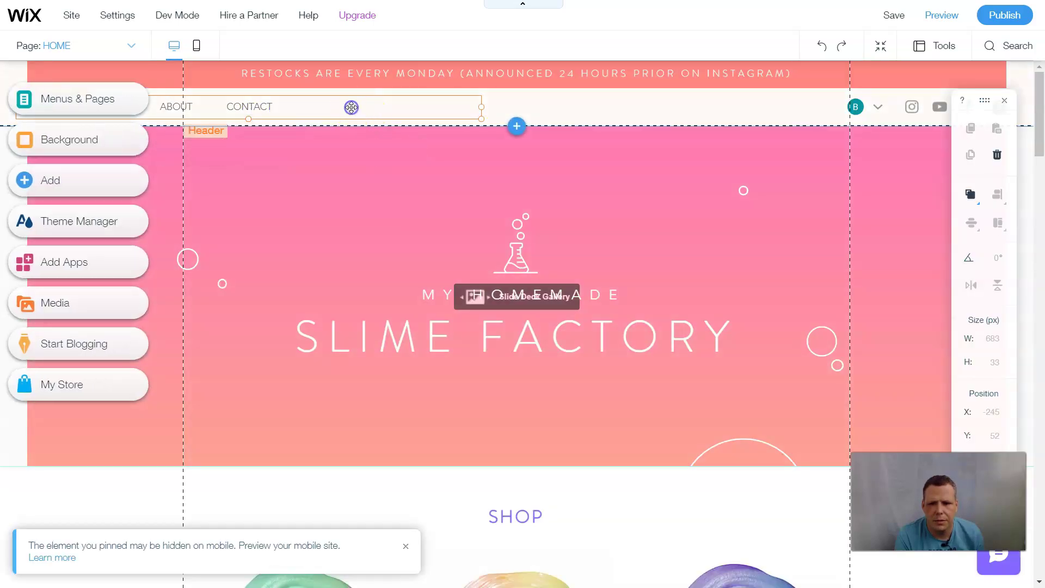
pyautogui.click(593, 219)
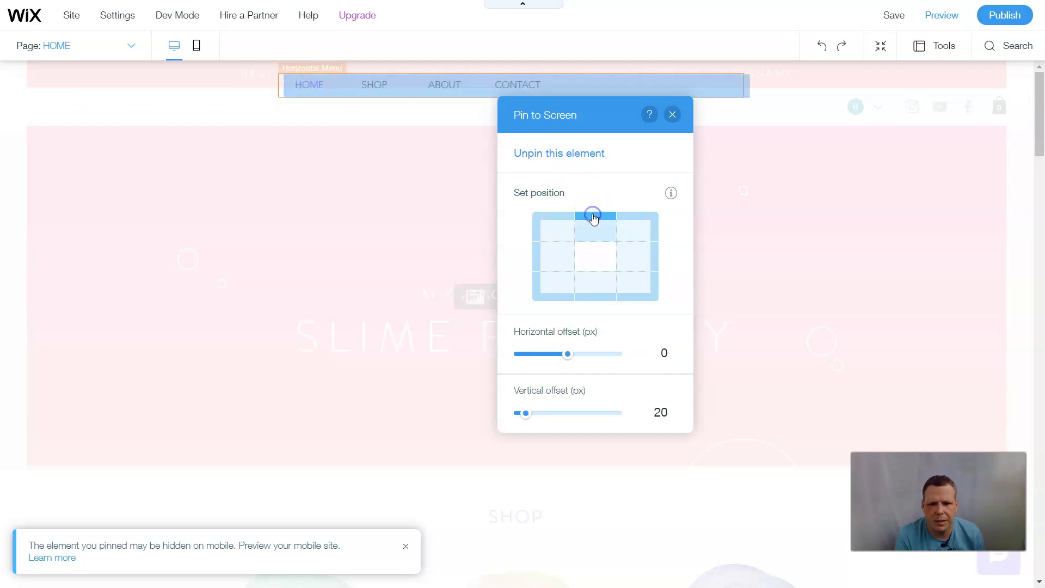
pyautogui.click(672, 114)
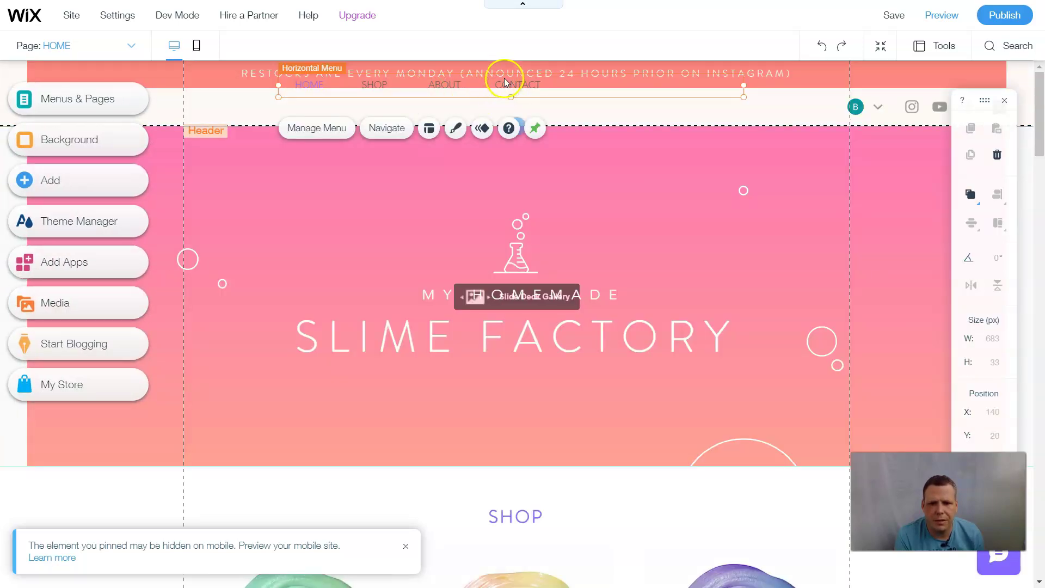
pyautogui.click(492, 106)
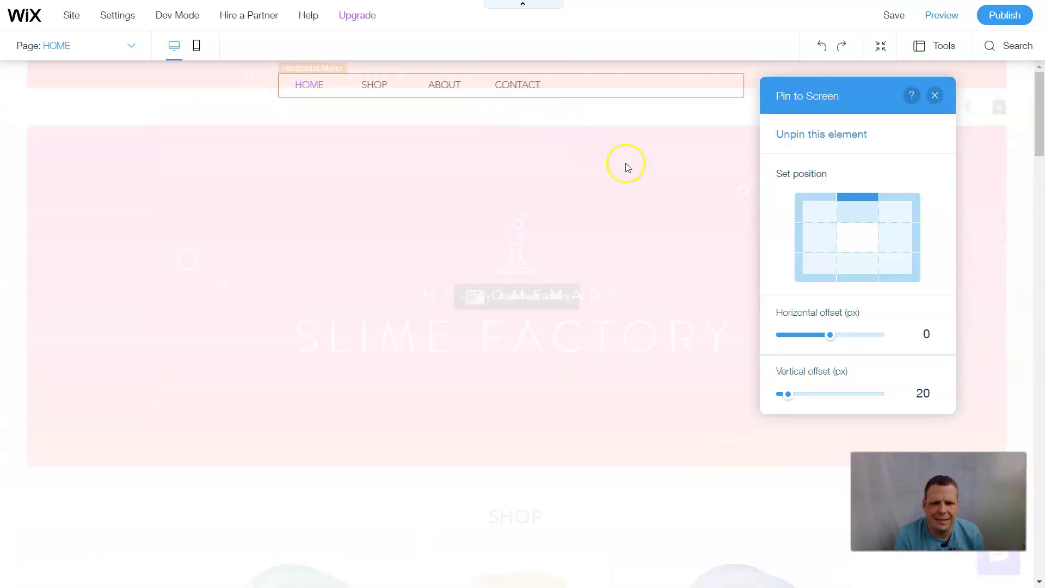
pyautogui.click(934, 98)
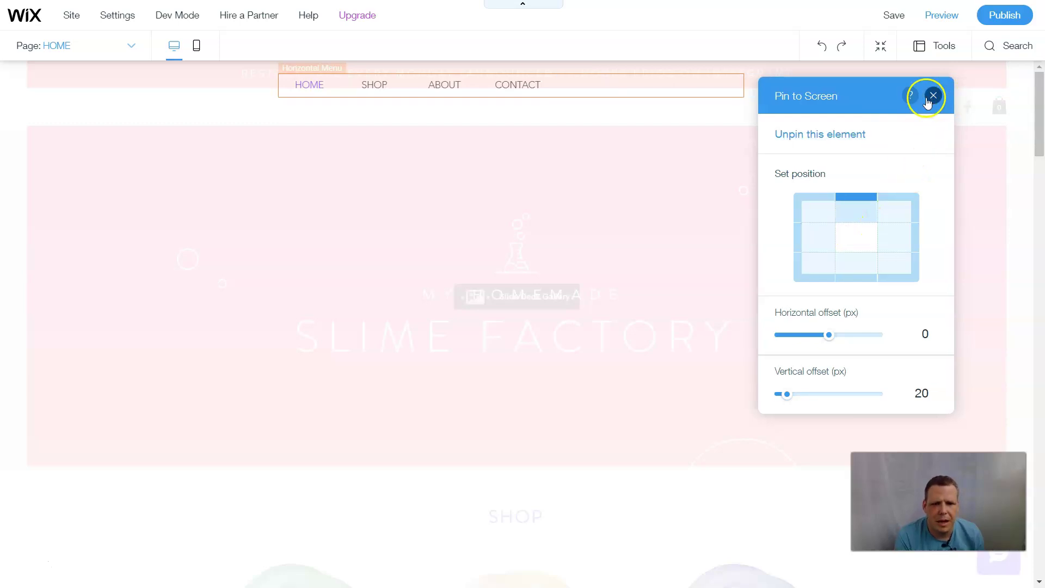
pyautogui.click(931, 97)
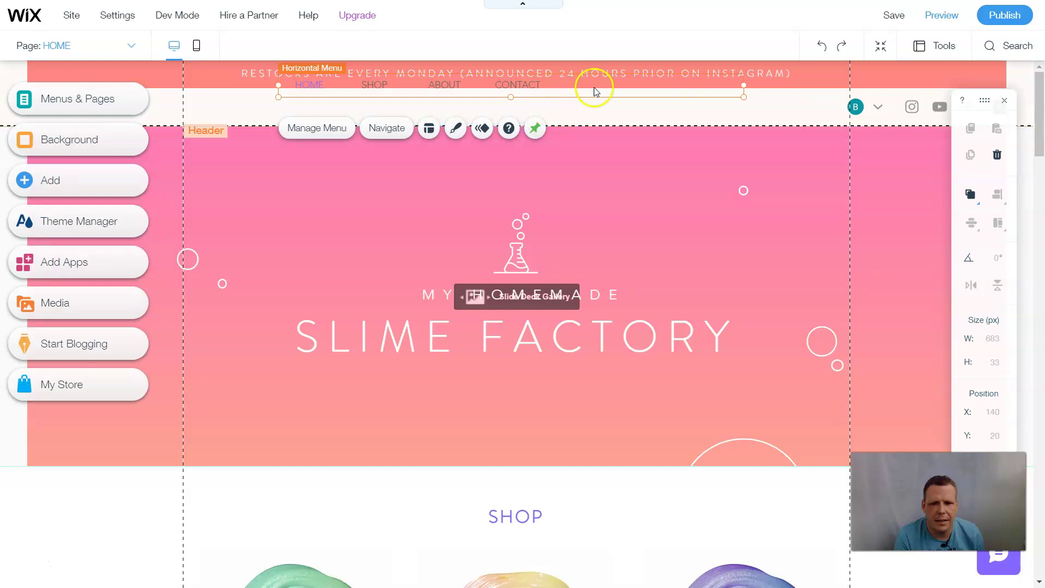
# Apply the heavy black preset design with a green Home item to the horizontal menu and make its text bold and italic
pyautogui.click(460, 131)
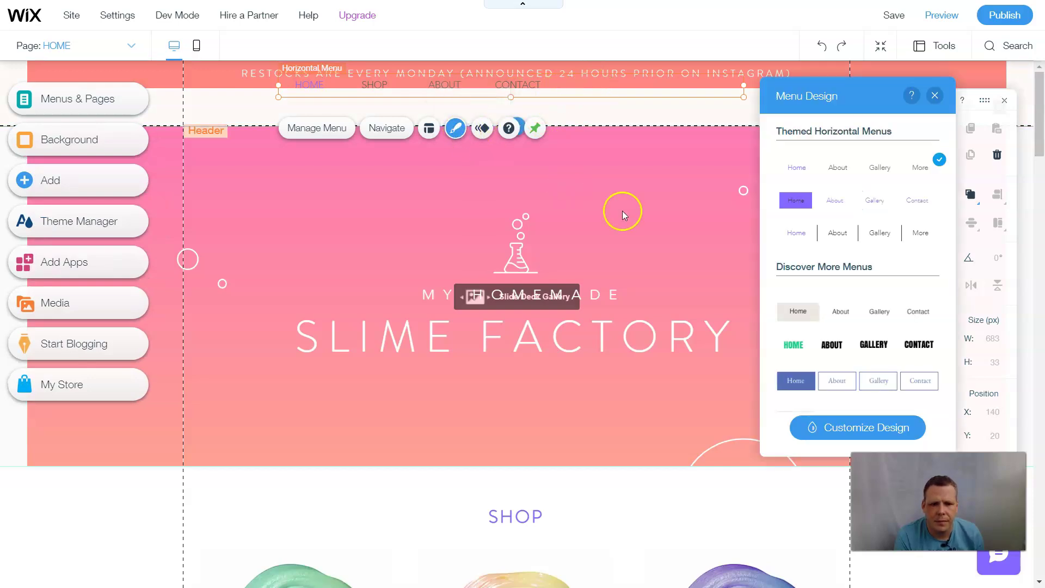
pyautogui.click(836, 349)
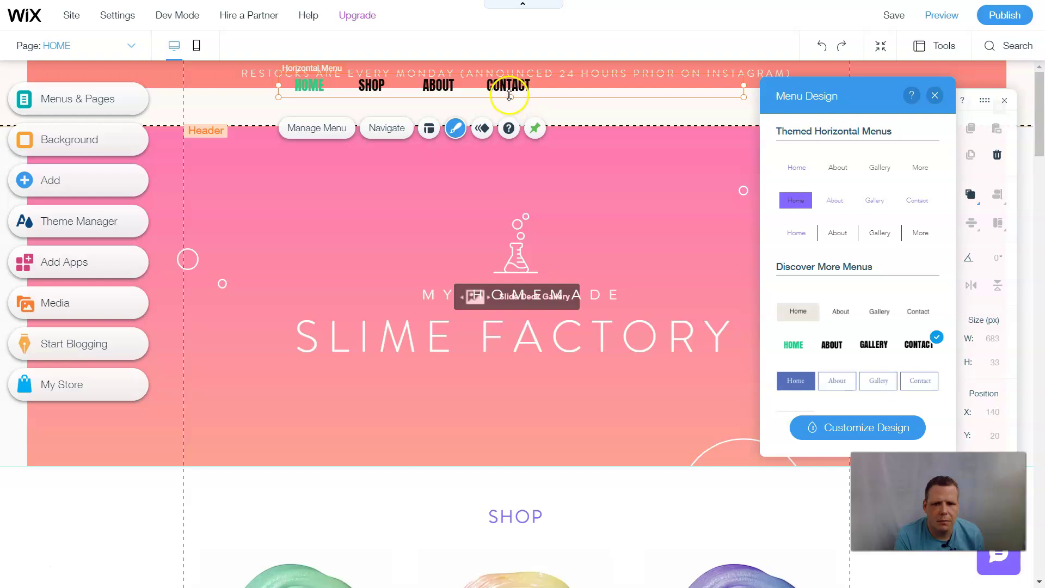
pyautogui.click(834, 419)
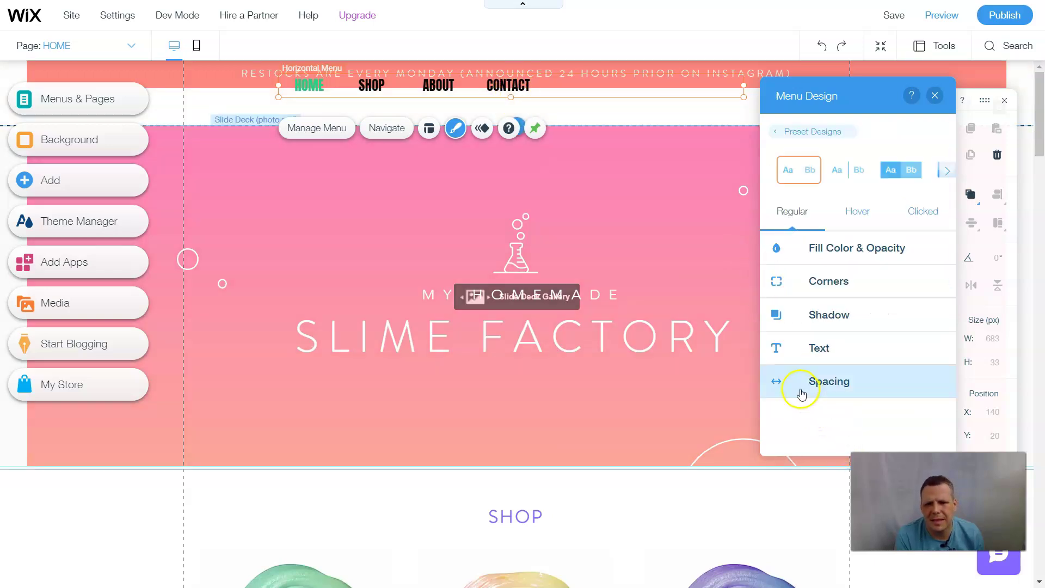
pyautogui.click(810, 349)
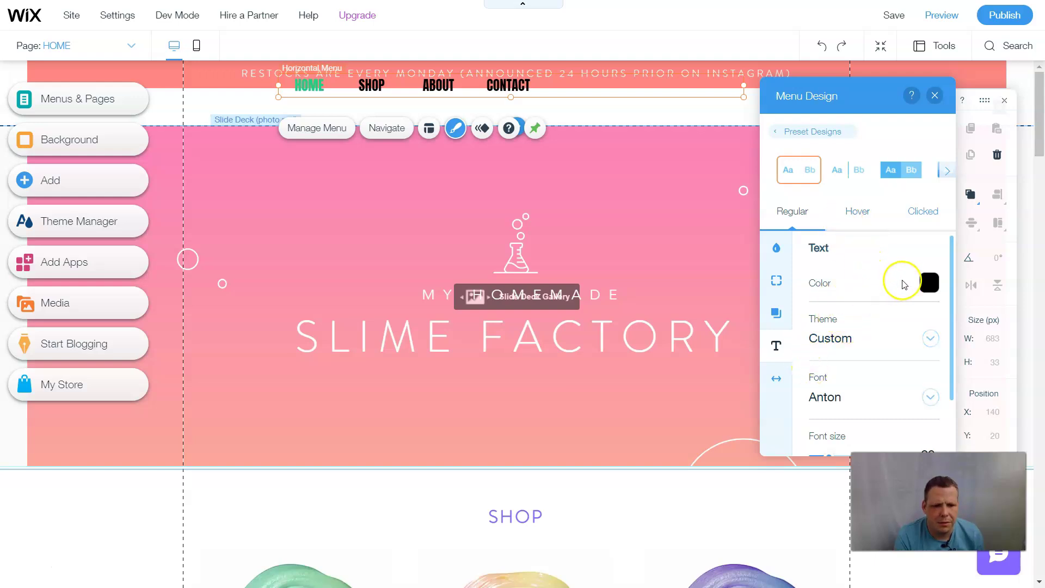
pyautogui.scroll(-1, 862, 376)
pyautogui.click(818, 432)
pyautogui.click(847, 431)
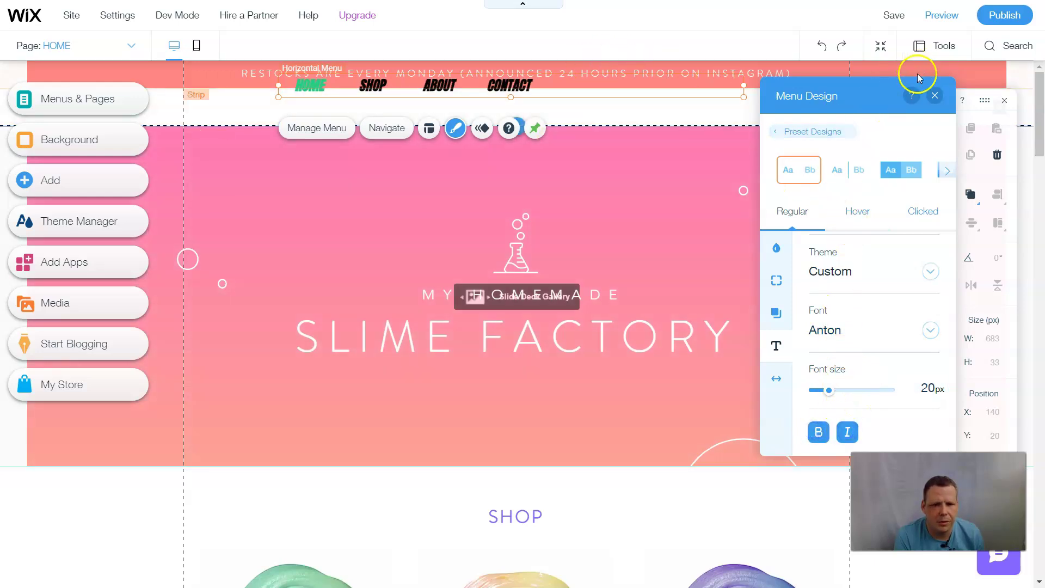
pyautogui.click(934, 96)
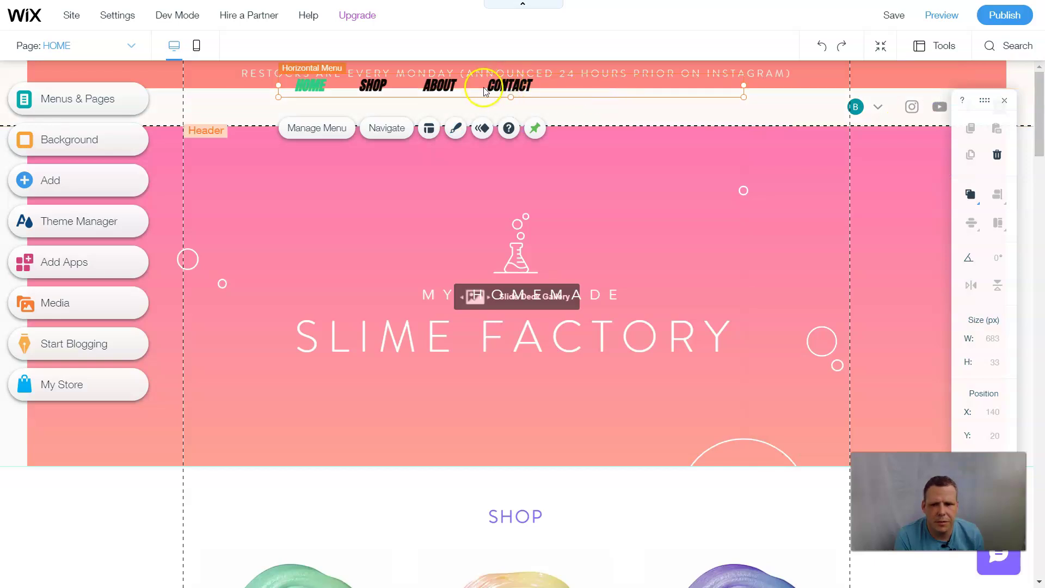
# Stretch the horizontal menu downward to a height of about 76 px
pyautogui.moveTo(510, 97); pyautogui.dragTo(514, 125)
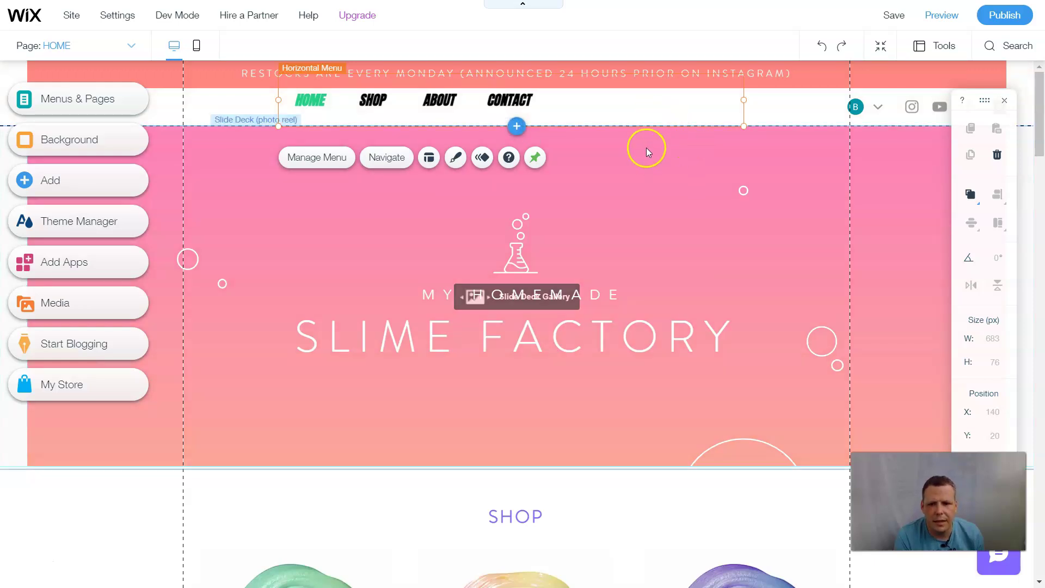
# Check the site's list of store pages, and look over the product gallery on the home page
pyautogui.click(121, 104)
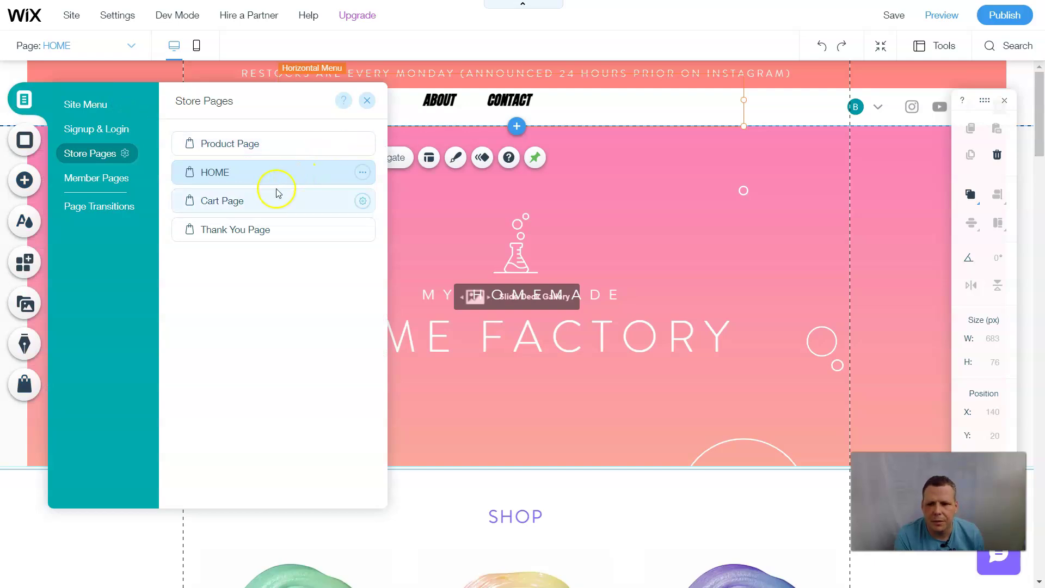
pyautogui.click(380, 102)
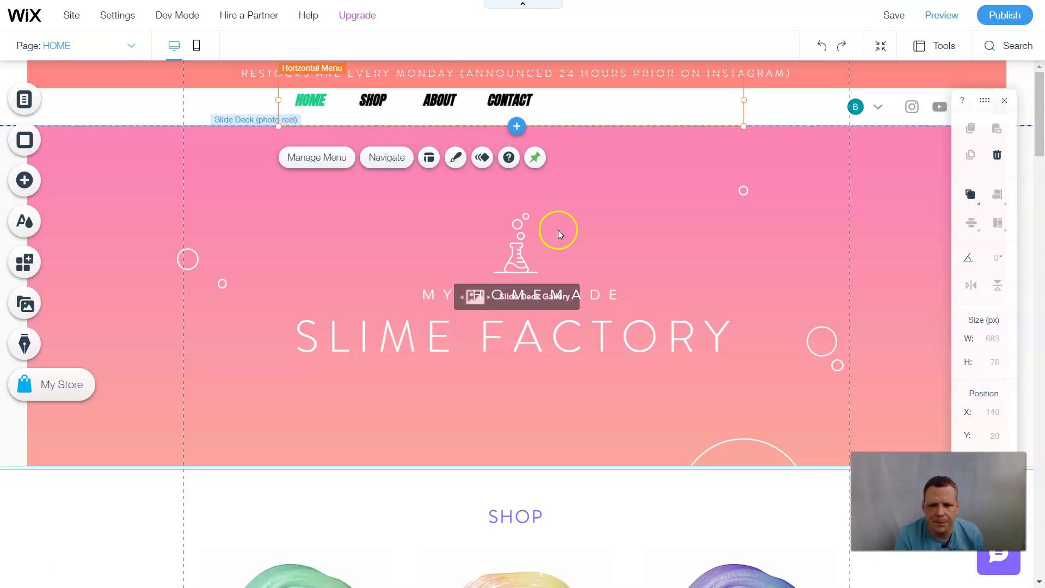
pyautogui.scroll(-5, 564, 237)
pyautogui.scroll(-3, 564, 237)
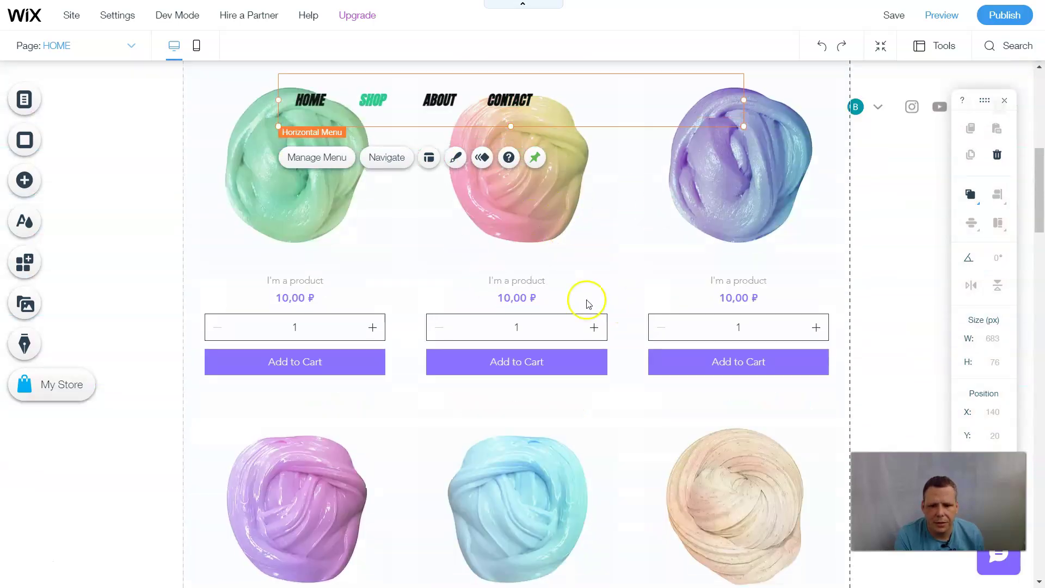
pyautogui.scroll(-1, 536, 305)
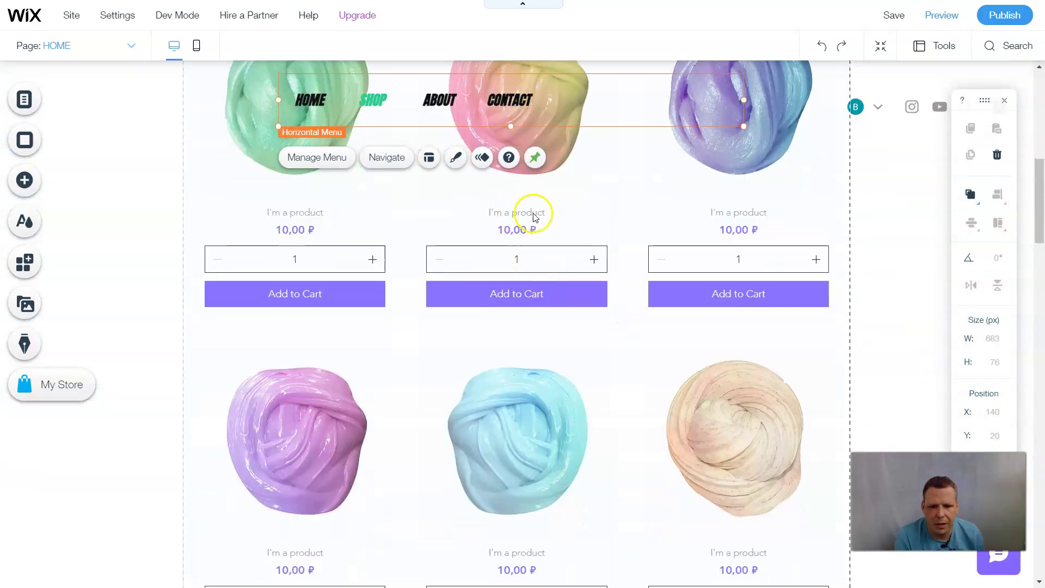
# Open the product manager from the shop gallery and open the green slime product with SKU 0012 for editing
pyautogui.click(511, 211)
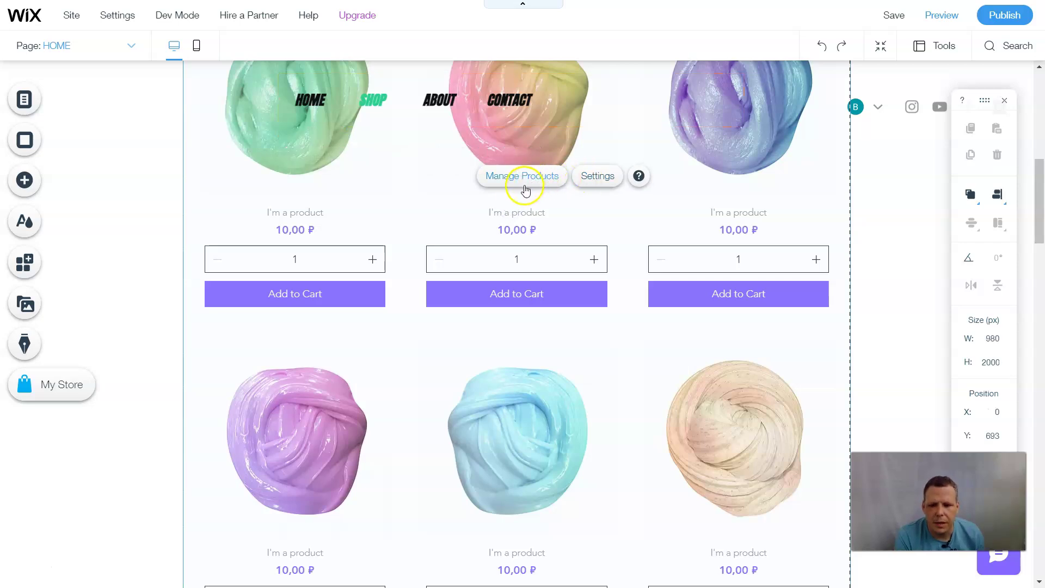
pyautogui.scroll(-1, 476, 226)
pyautogui.scroll(-2, 326, 357)
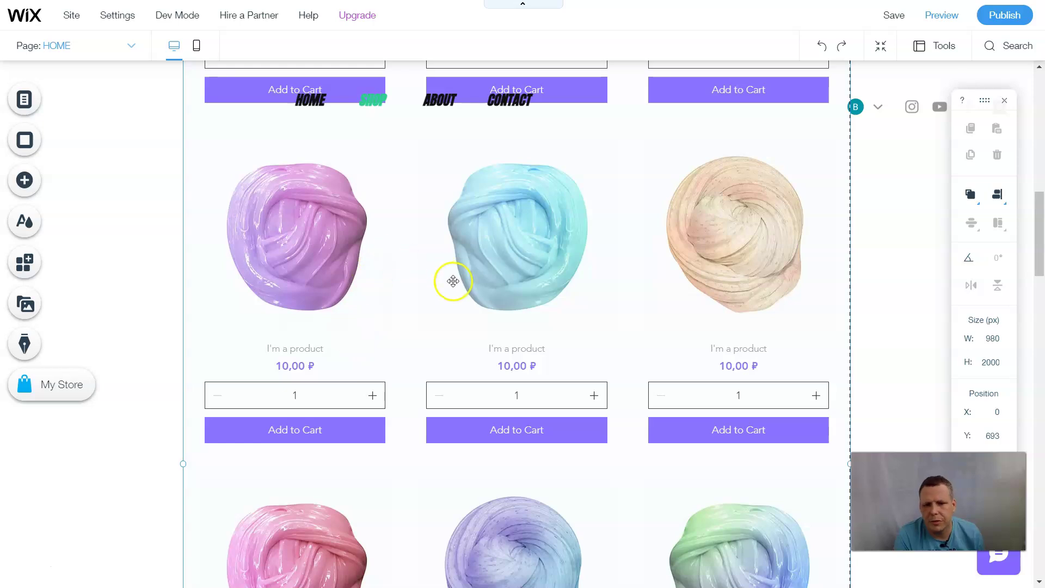
pyautogui.click(535, 257)
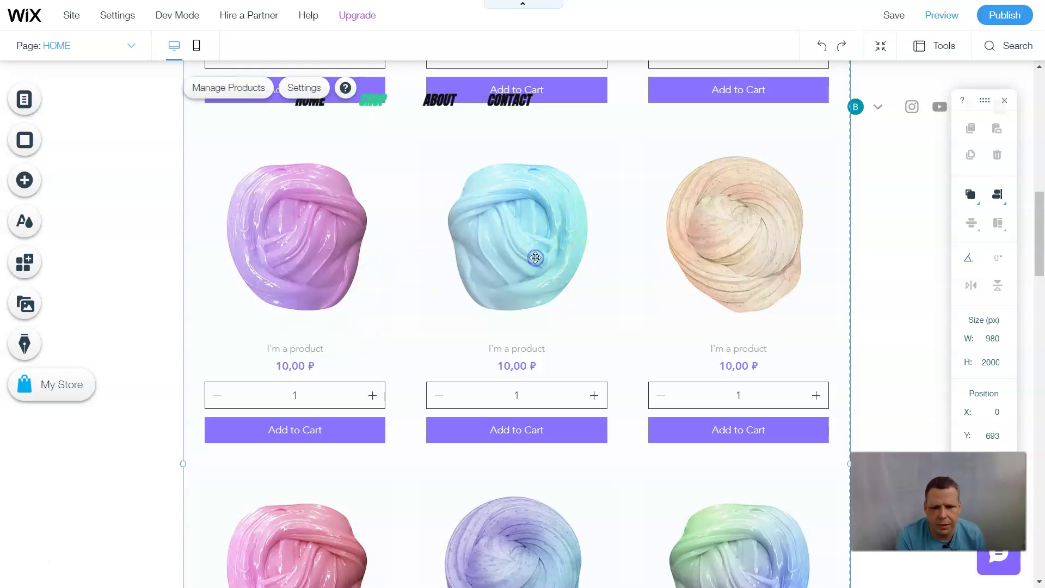
pyautogui.click(216, 87)
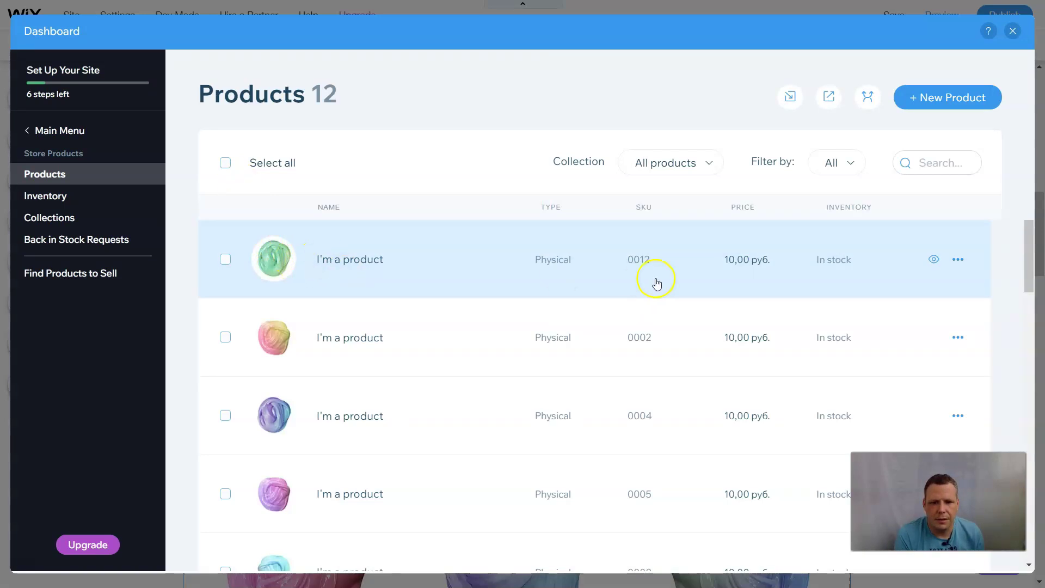
pyautogui.click(224, 259)
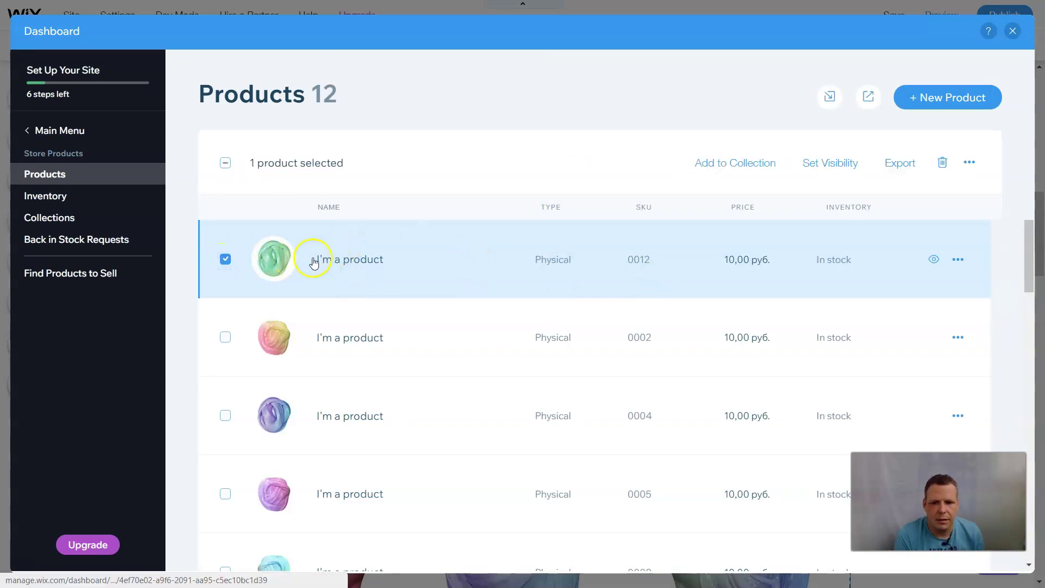
pyautogui.click(267, 257)
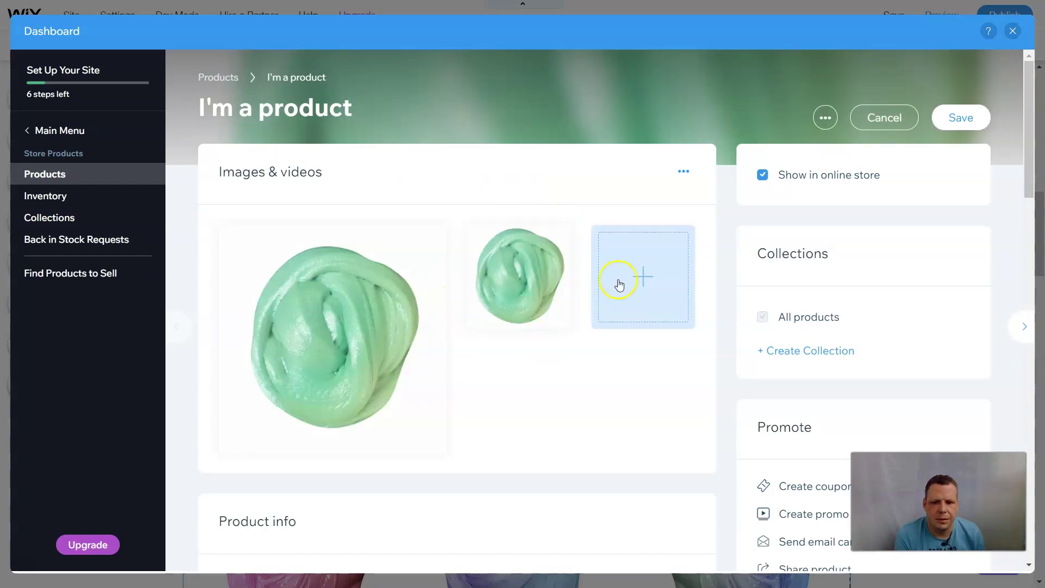
# Rename the green slime product as "slime" in its basic info
pyautogui.moveTo(361, 348)
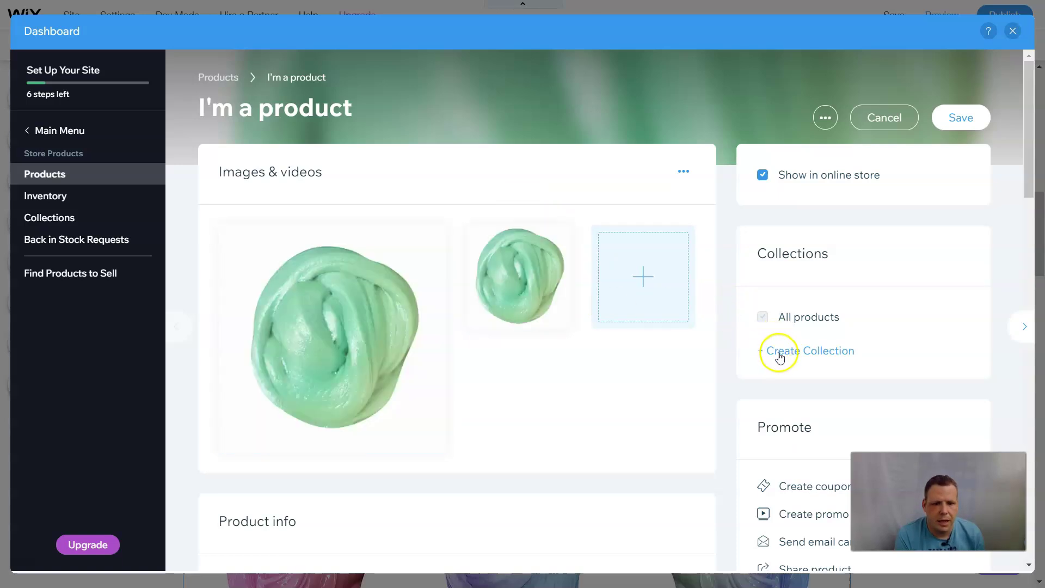
pyautogui.scroll(-1, 744, 340)
pyautogui.scroll(-3, 744, 340)
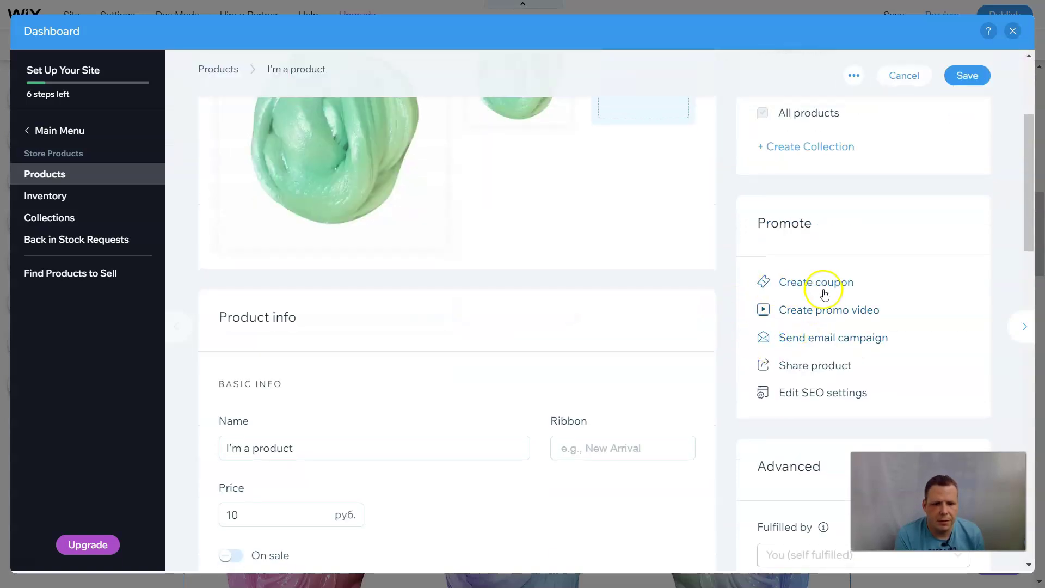
pyautogui.scroll(-3, 443, 330)
pyautogui.click(325, 248)
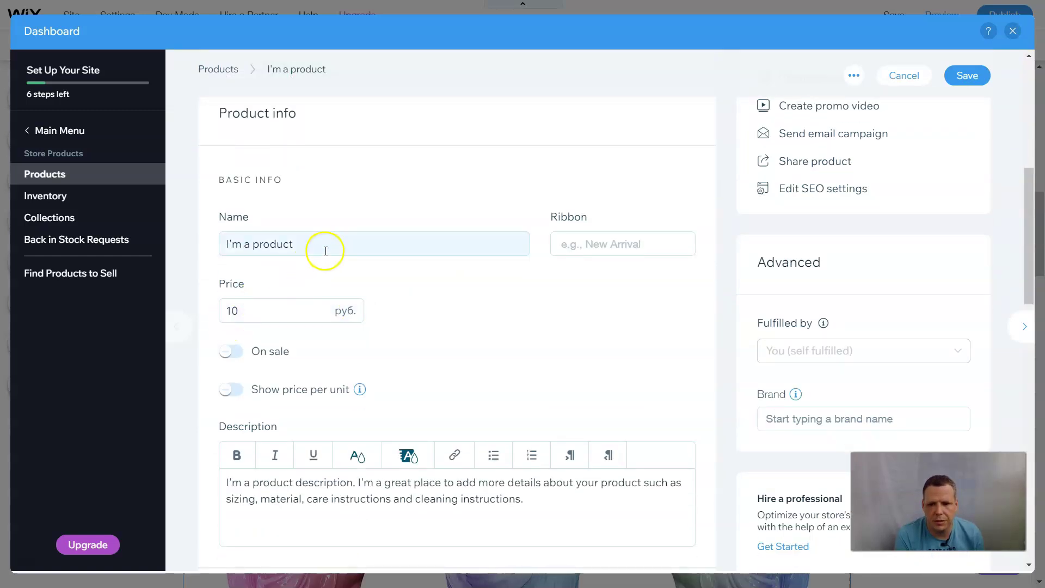
pyautogui.press('BackSpace')
pyautogui.write('slime')
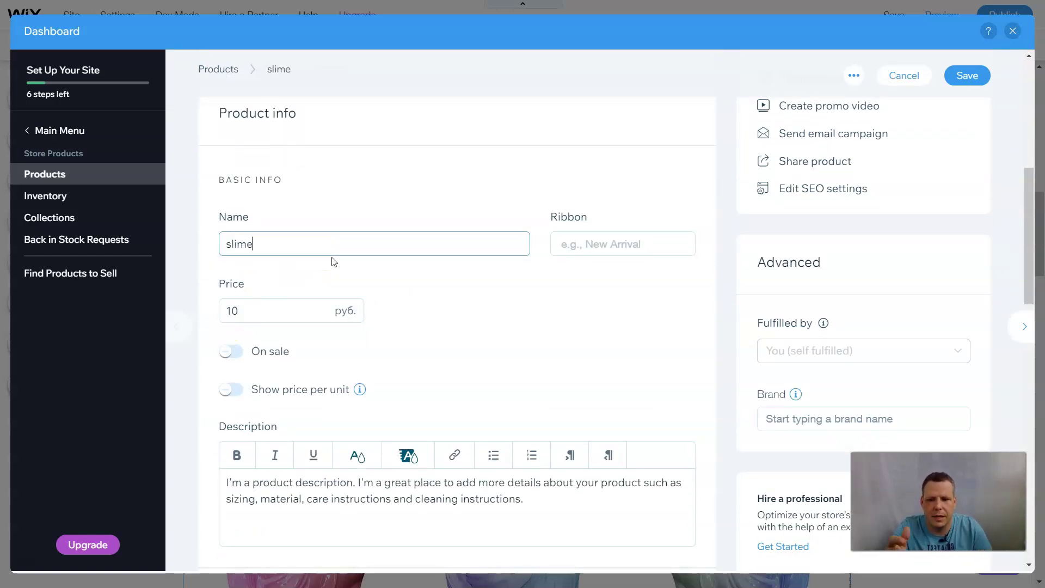
# Review the product's description and additional info sections, save the product, and return to the home page's shop gallery
pyautogui.scroll(-2, 485, 343)
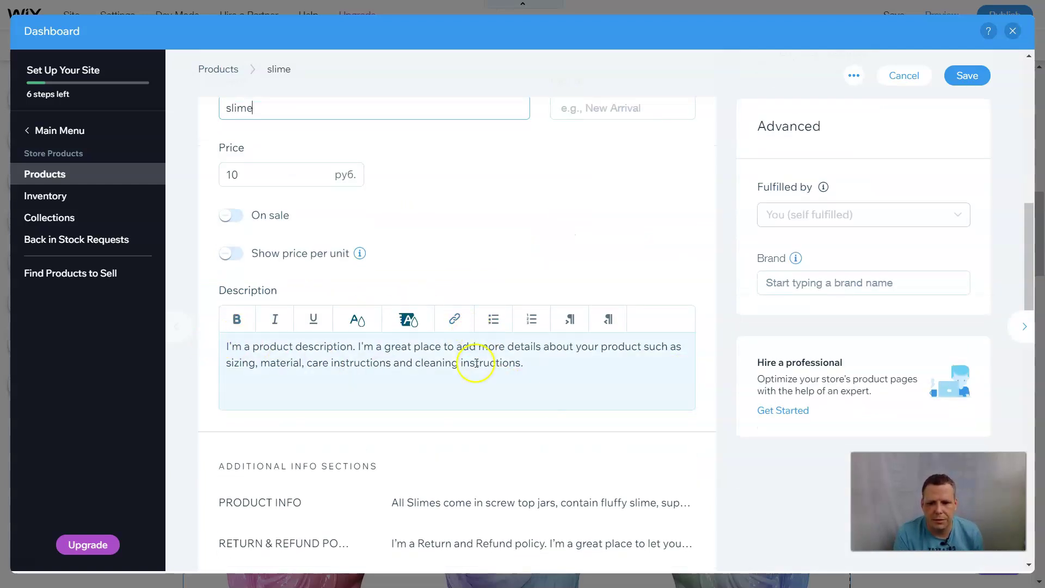
pyautogui.scroll(-3, 476, 363)
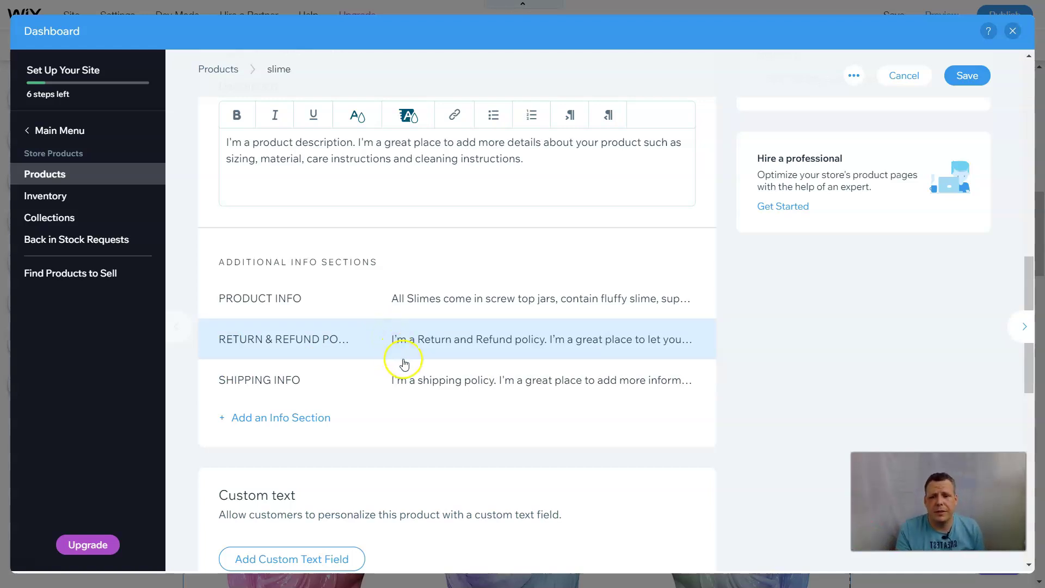
pyautogui.scroll(5, 467, 310)
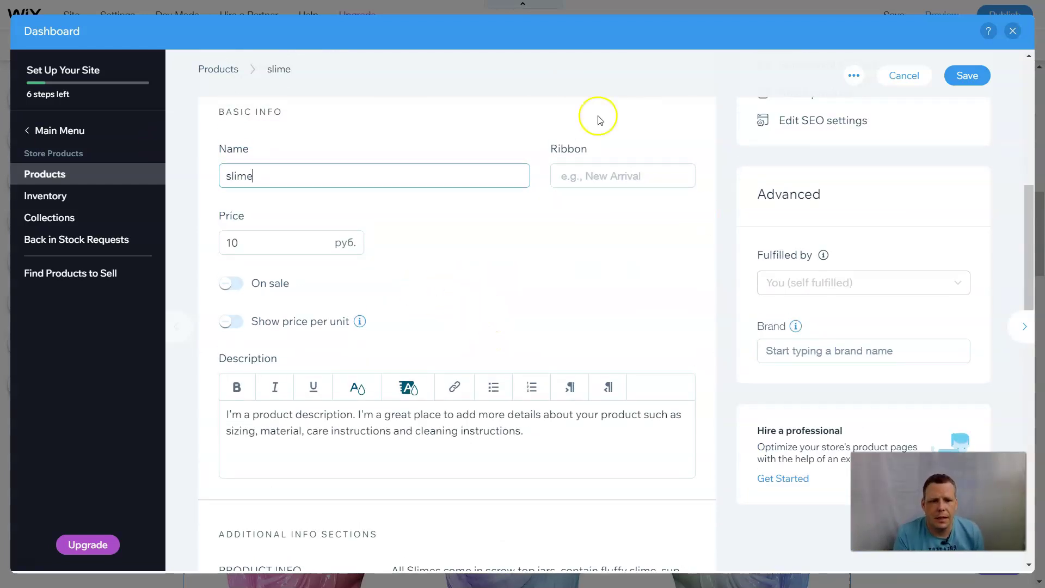
pyautogui.click(973, 78)
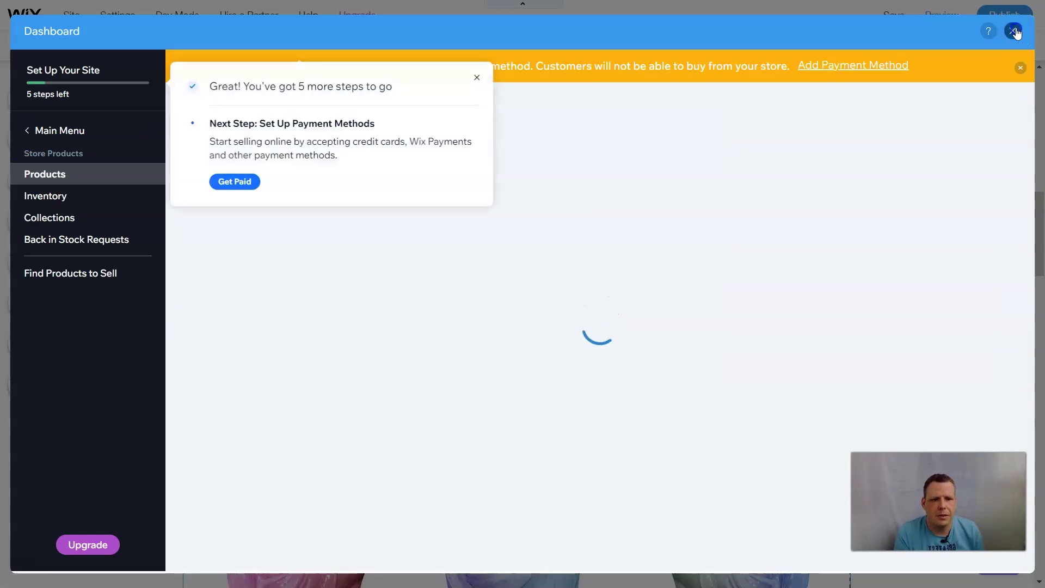
pyautogui.click(1013, 31)
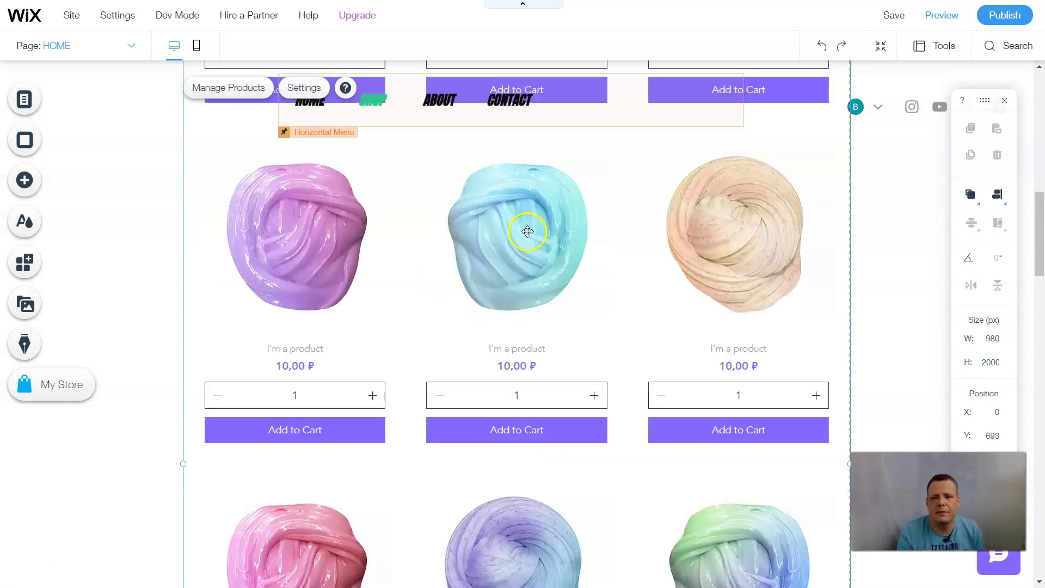
pyautogui.scroll(5, 583, 263)
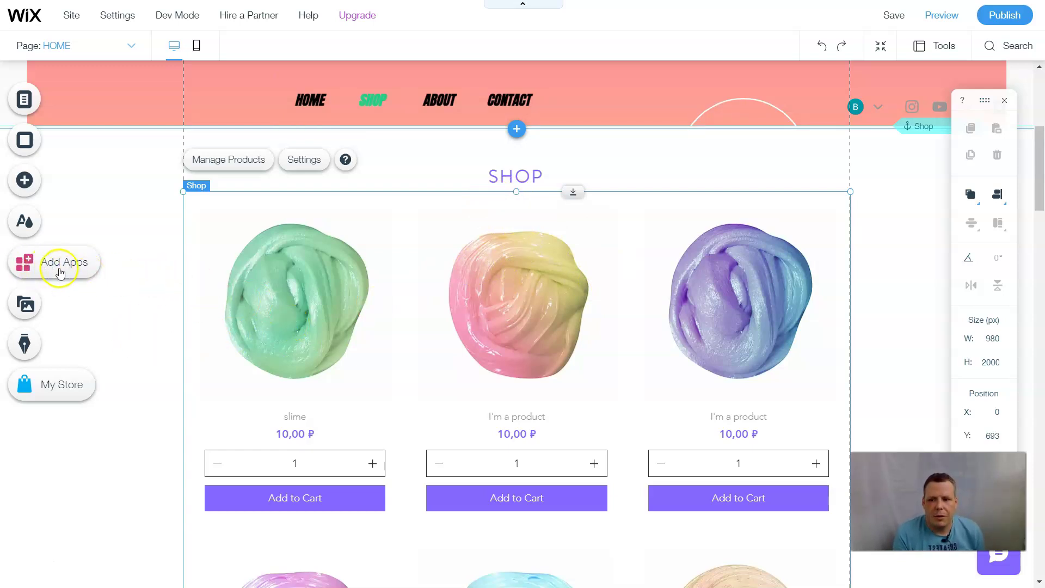
# Open the Wix App Market, look over its recommended and trending apps, and search for "amazo"
pyautogui.click(60, 267)
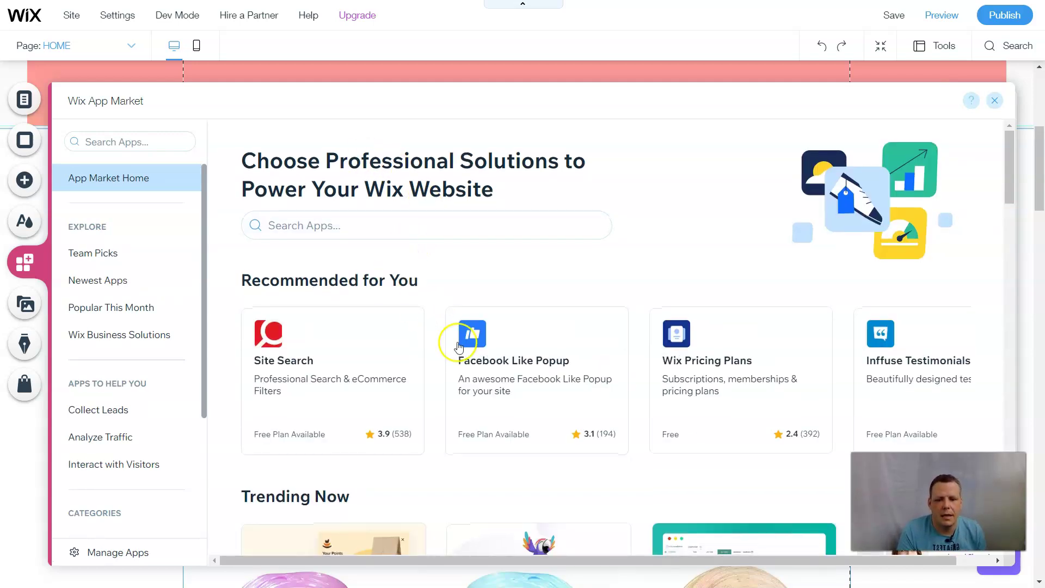
pyautogui.scroll(-3, 479, 326)
pyautogui.scroll(-3, 457, 234)
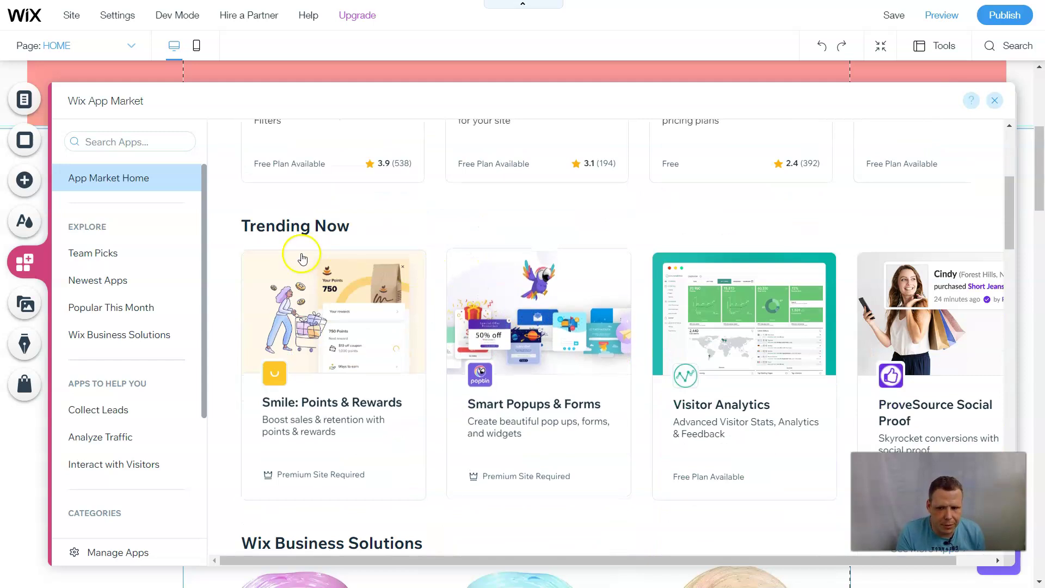
pyautogui.scroll(6, 430, 248)
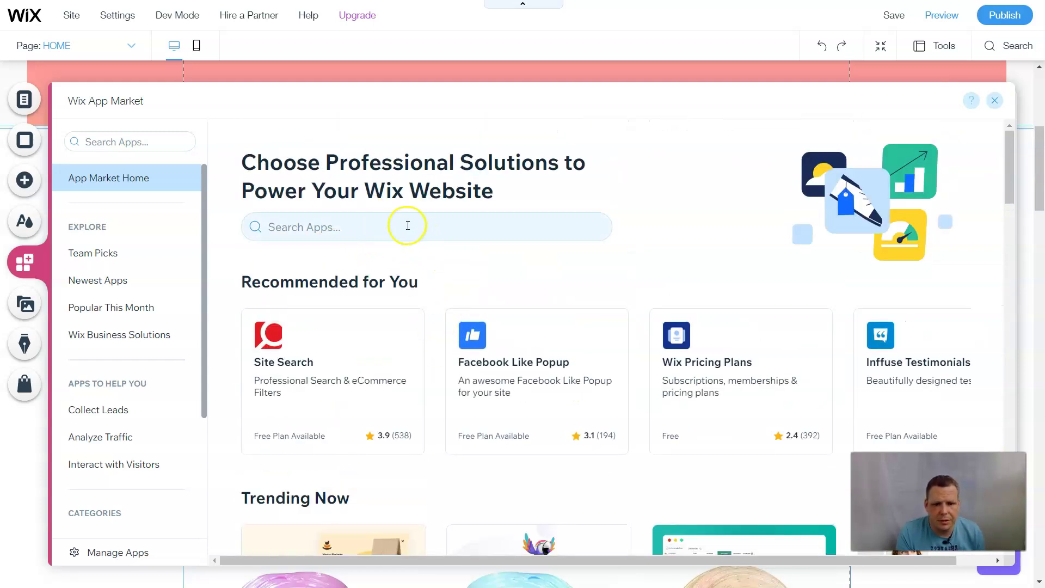
pyautogui.click(409, 224)
pyautogui.write('a')
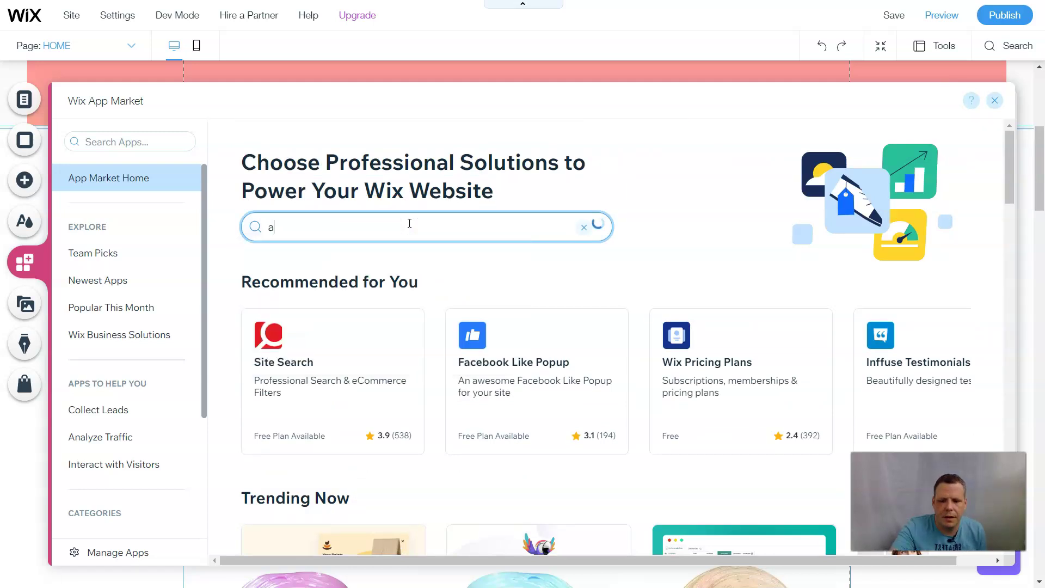
pyautogui.write('mazo')
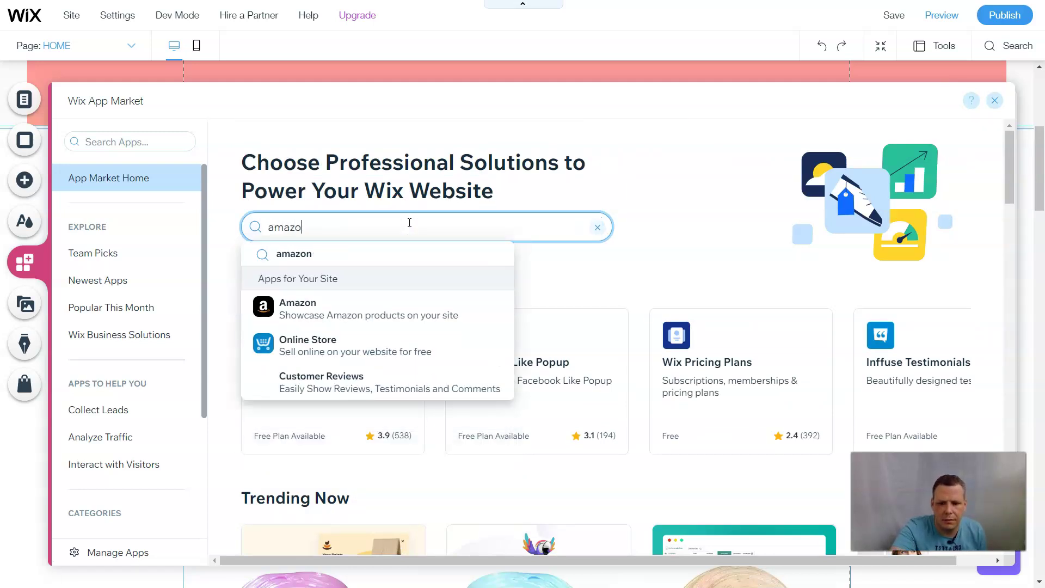
# Clear the app search and browse the App Market's sections down to Explore by Category
pyautogui.scroll(-1, 305, 283)
pyautogui.scroll(-1, 305, 283)
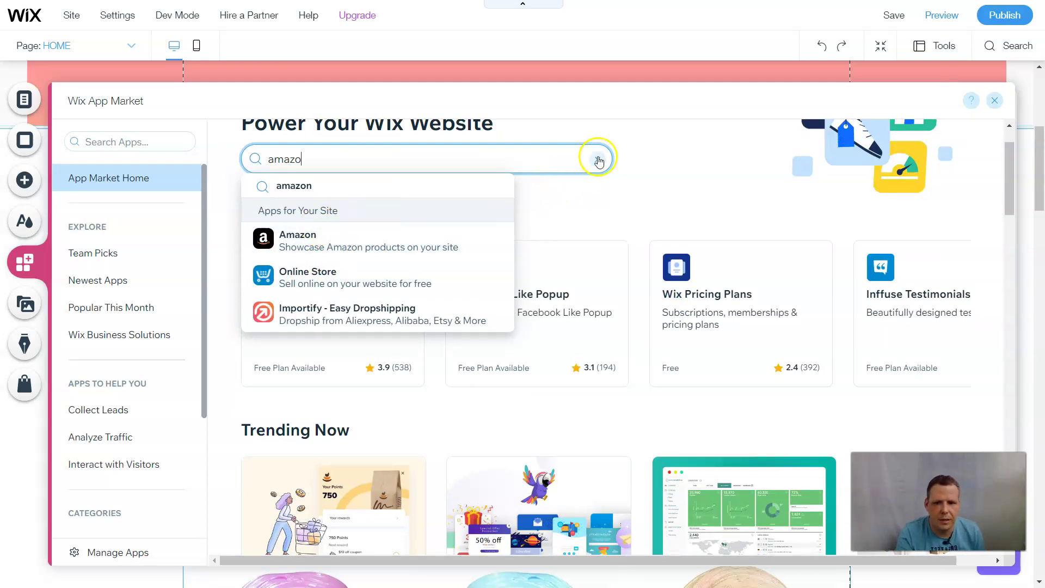
pyautogui.click(598, 159)
pyautogui.click(637, 169)
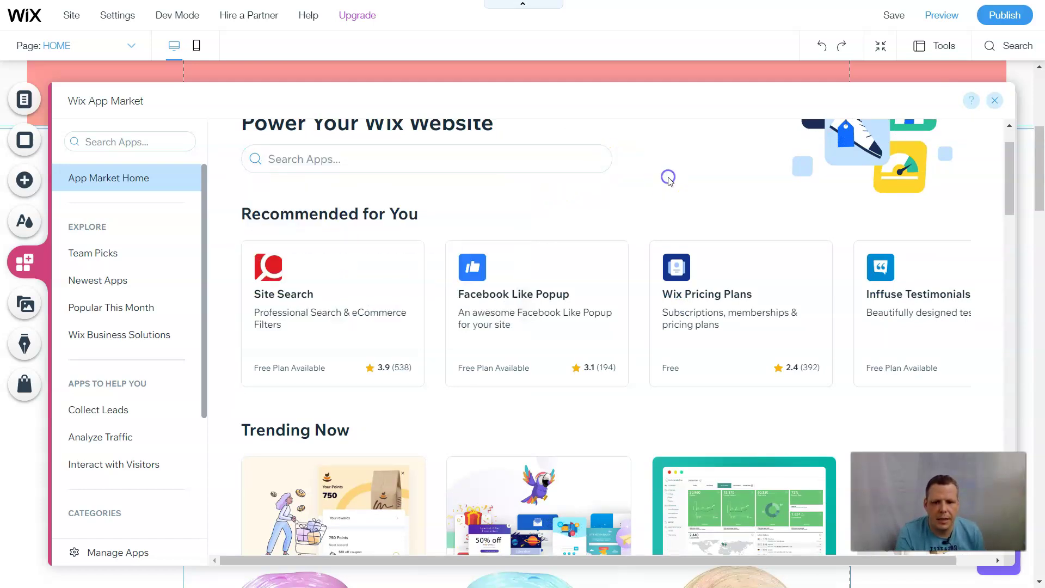
pyautogui.scroll(-7, 658, 188)
pyautogui.scroll(-15, 658, 188)
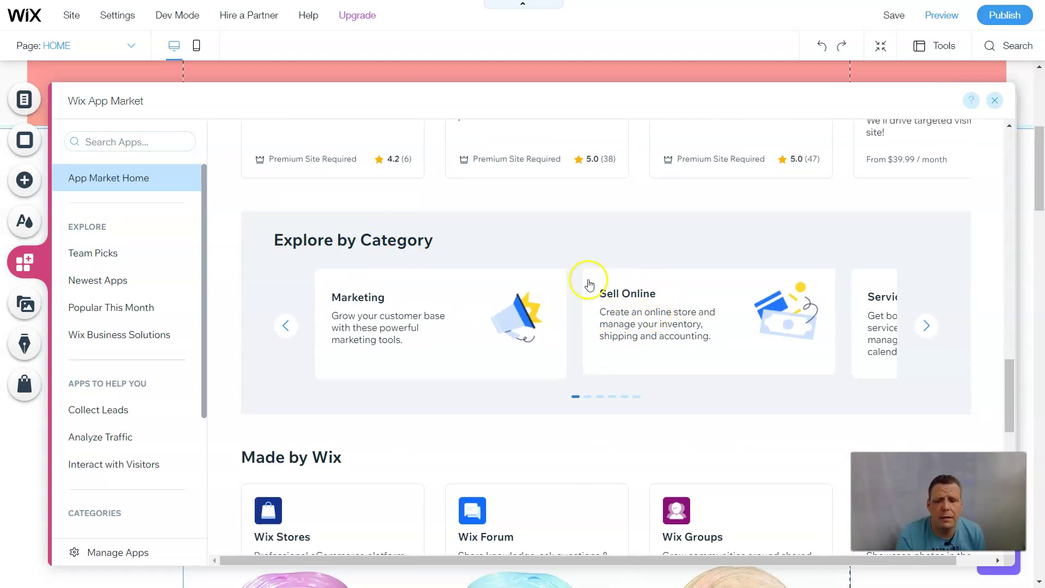
pyautogui.scroll(4, 564, 311)
pyautogui.scroll(10, 564, 310)
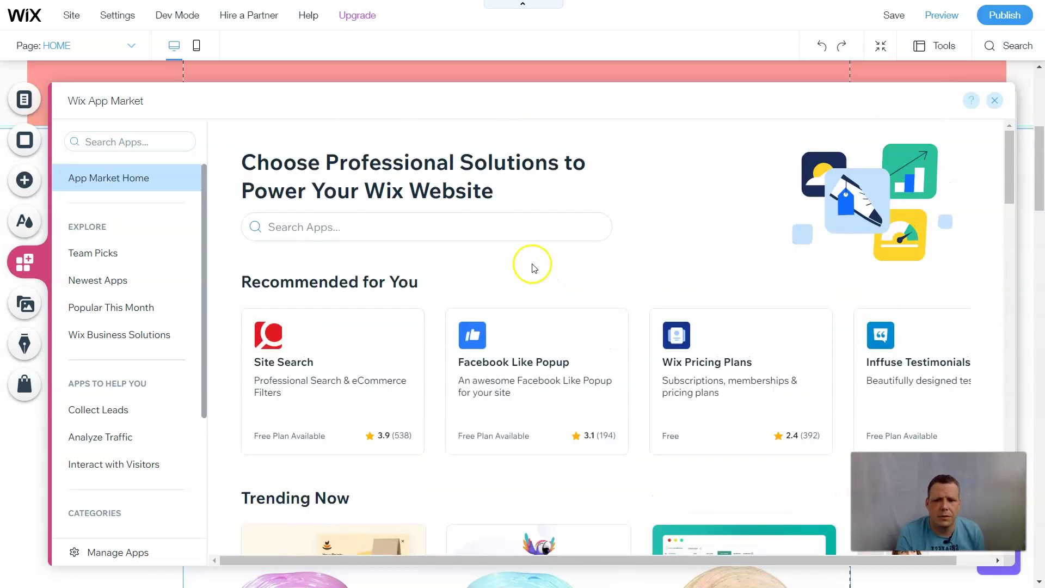
# Add the free Amazon app by Wix to the home page and look over its placed product gallery
pyautogui.click(385, 227)
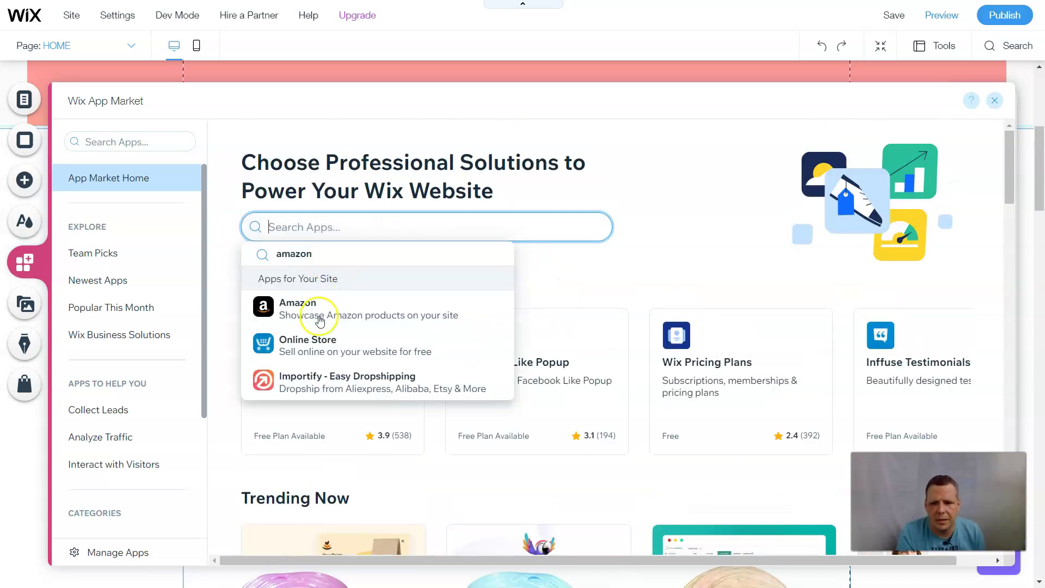
pyautogui.click(310, 319)
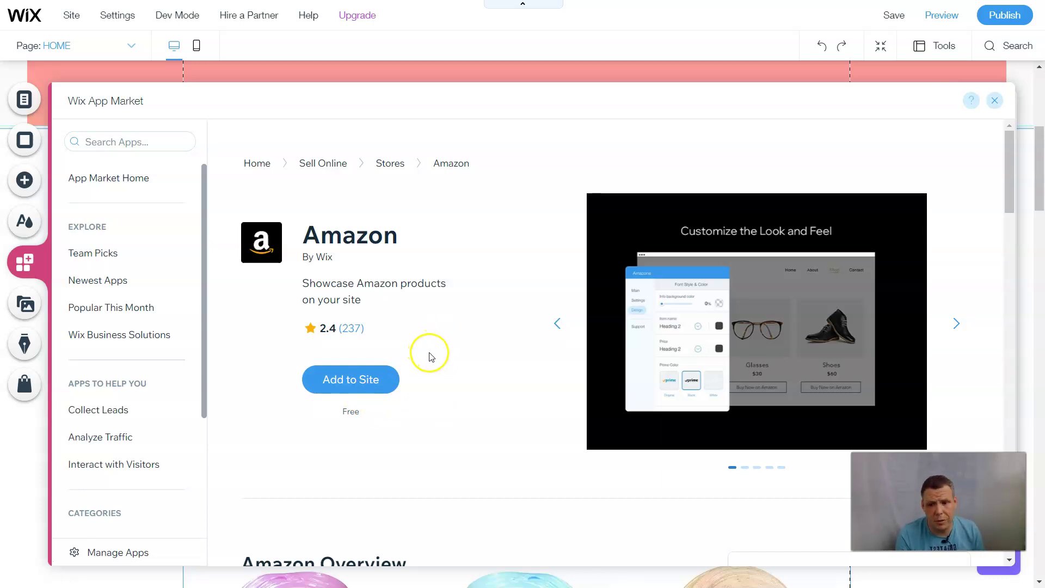
pyautogui.click(363, 384)
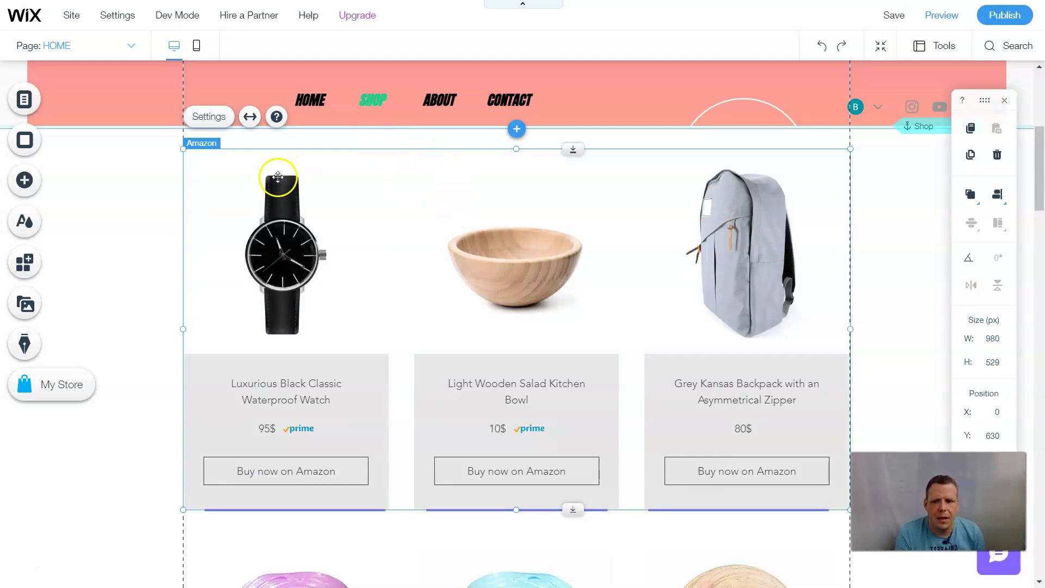
pyautogui.scroll(-3, 510, 277)
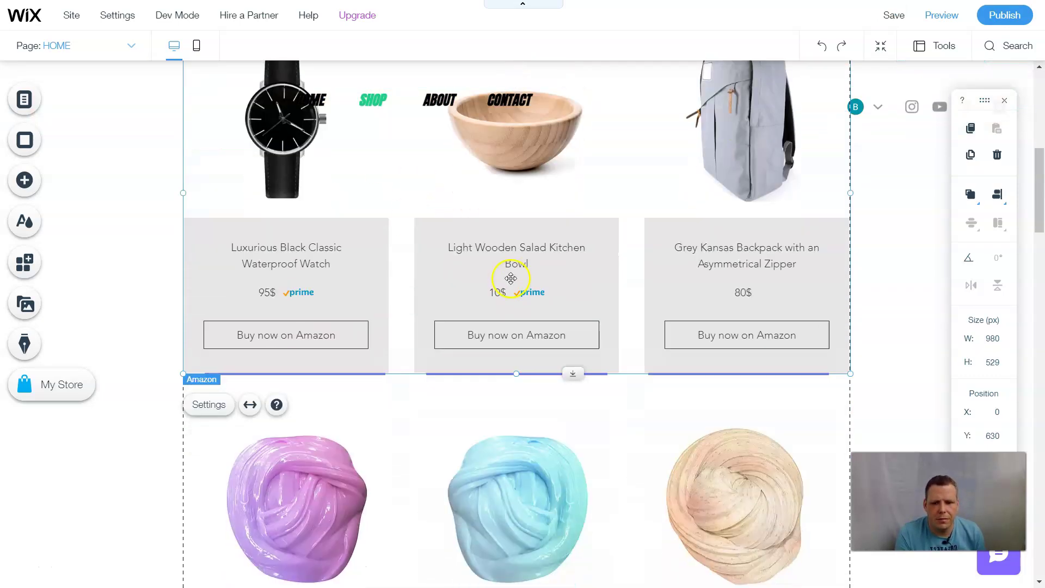
pyautogui.scroll(3, 510, 277)
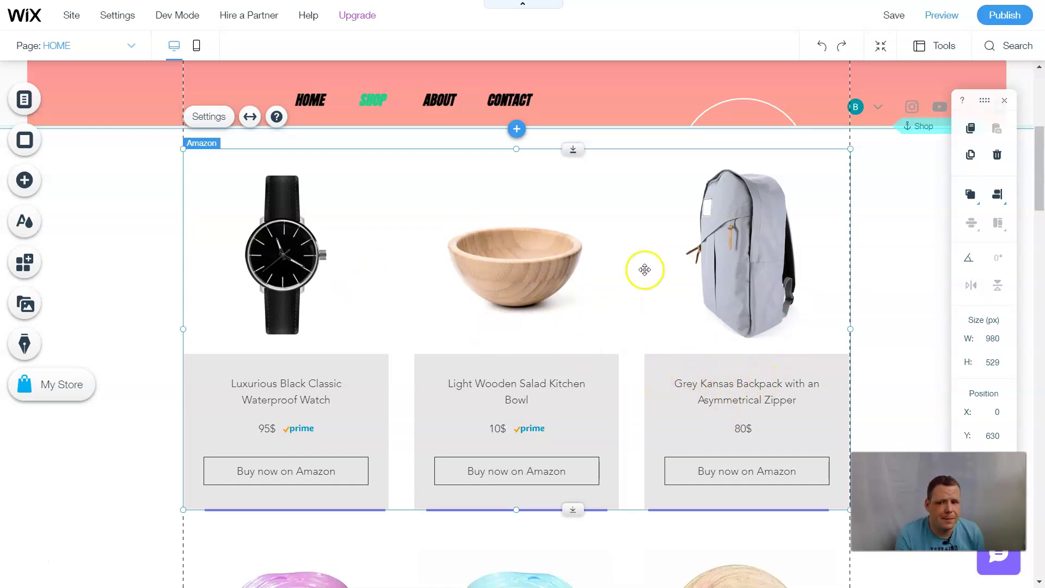
pyautogui.scroll(-3, 430, 416)
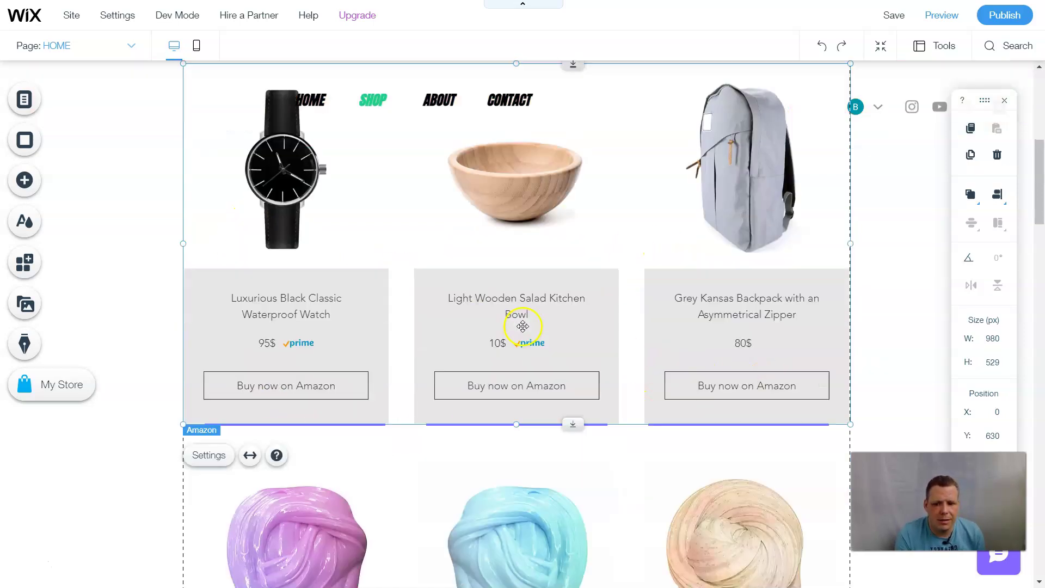
# Open the item display settings of the Amazon product gallery on the home page
pyautogui.scroll(6, 468, 384)
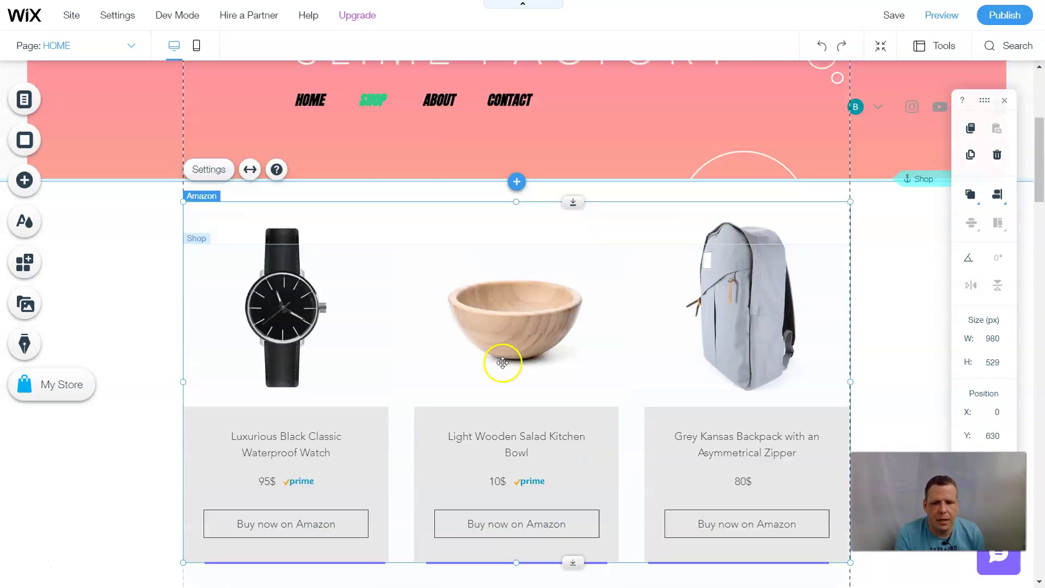
pyautogui.click(206, 320)
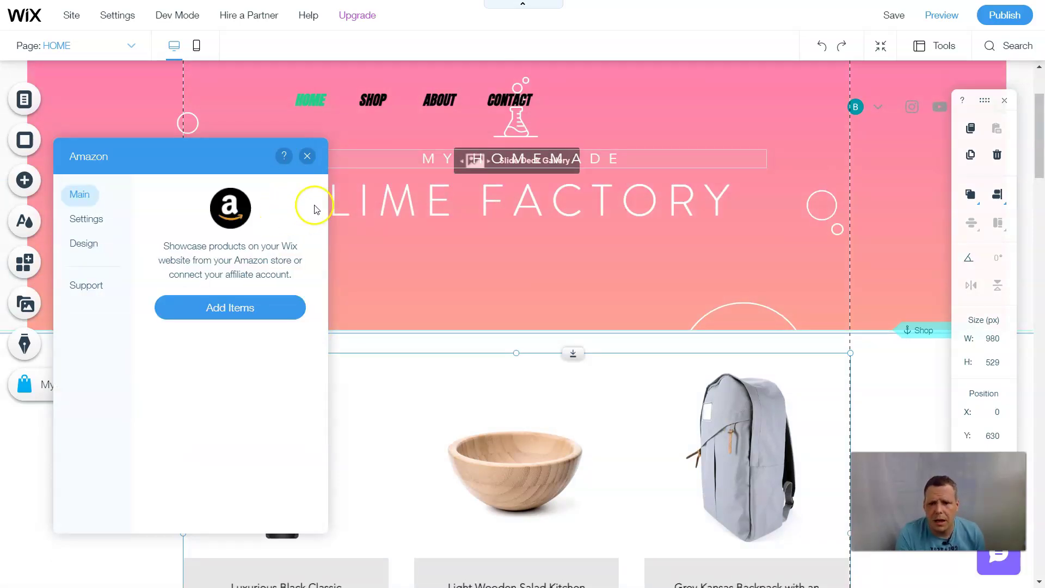
pyautogui.click(95, 220)
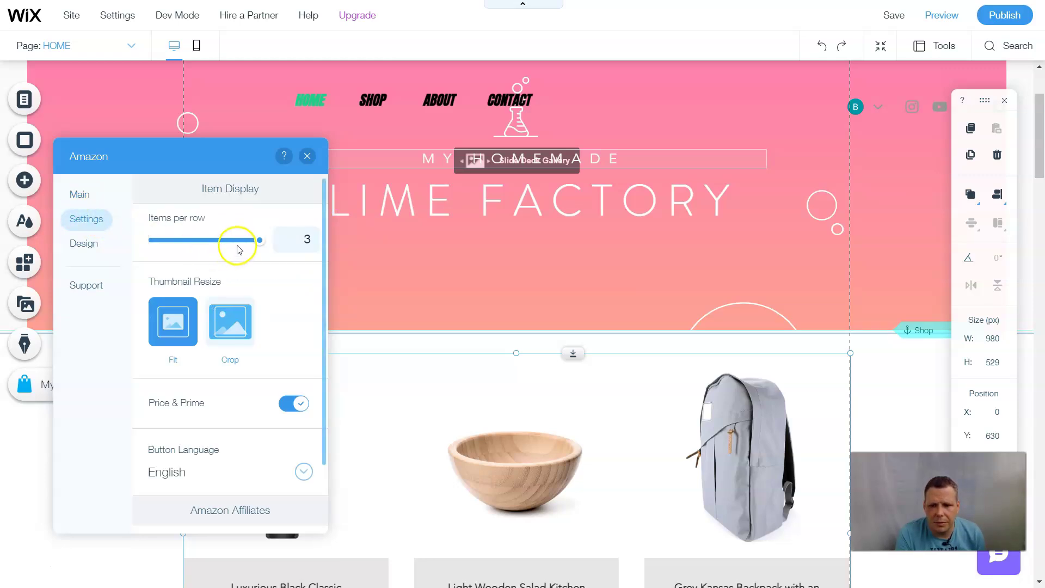
# Try 2 items per row and the Crop thumbnail option in the Amazon gallery, restoring 3 items and Fit
pyautogui.moveTo(267, 240); pyautogui.dragTo(229, 240)
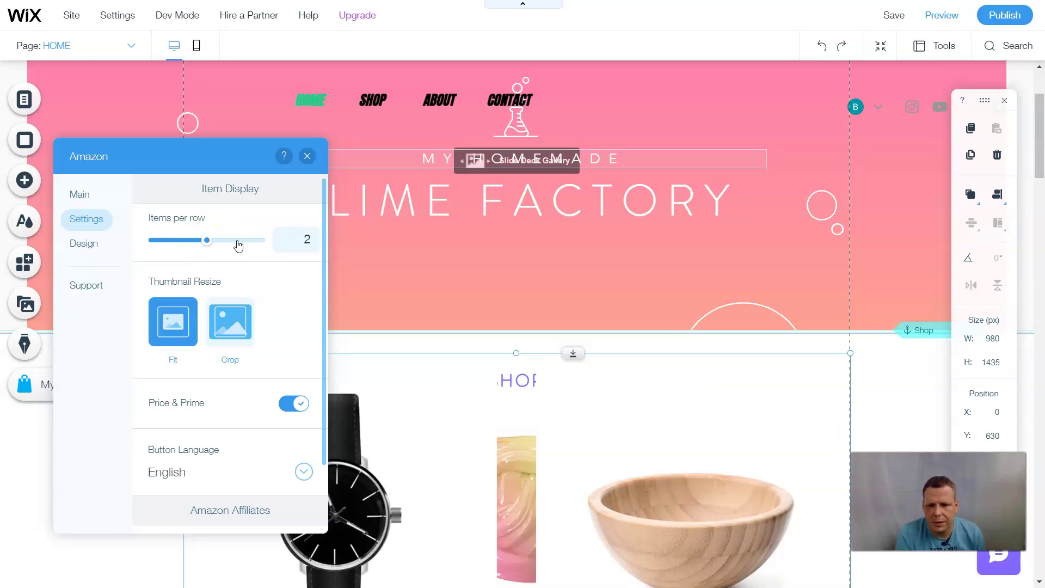
pyautogui.click(239, 246)
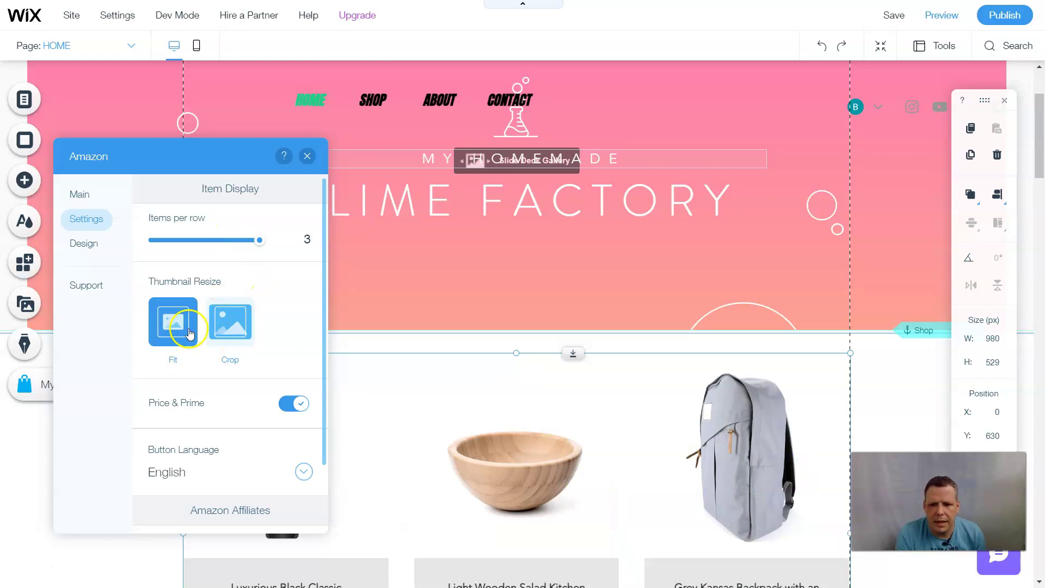
pyautogui.click(232, 325)
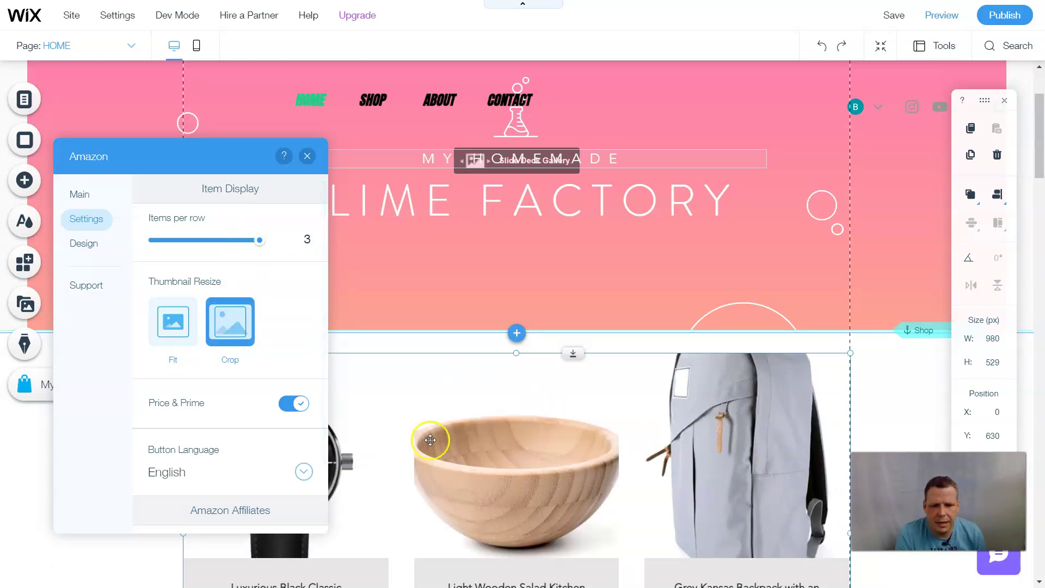
pyautogui.click(172, 324)
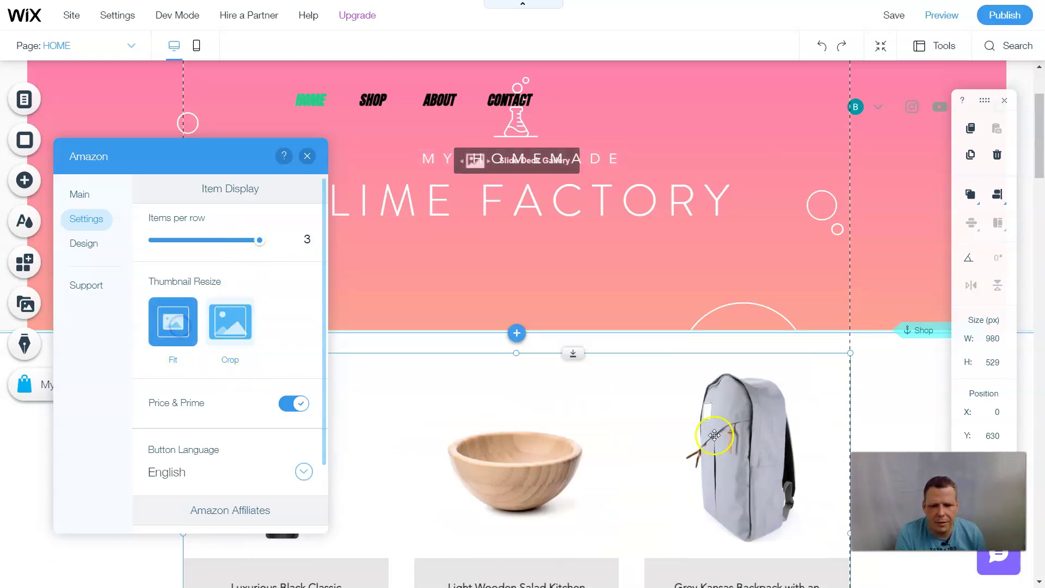
# Try hiding Price & Prime in the Amazon gallery and switch it back on
pyautogui.scroll(-2, 238, 358)
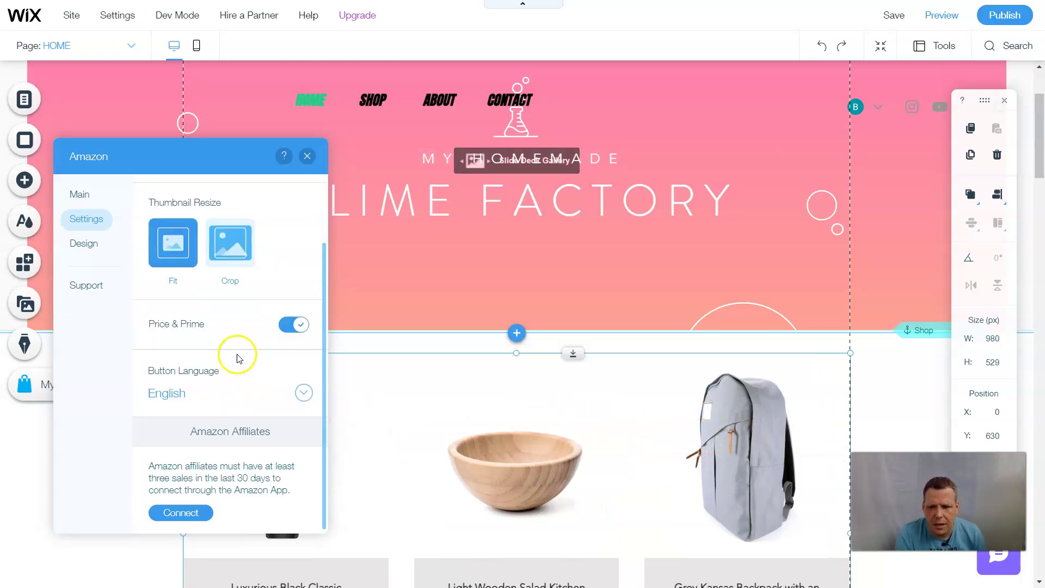
pyautogui.click(291, 325)
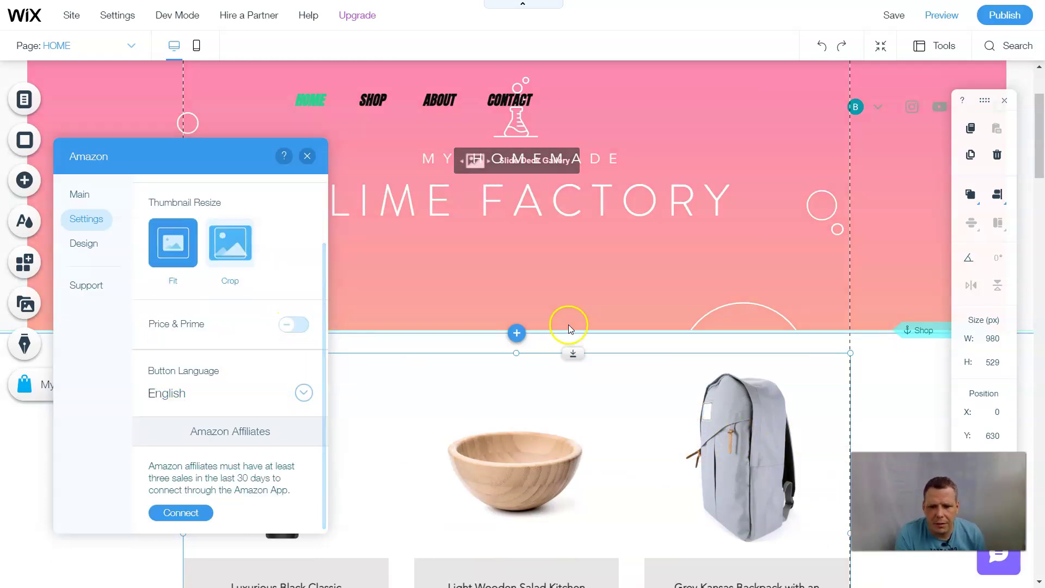
pyautogui.scroll(-4, 569, 329)
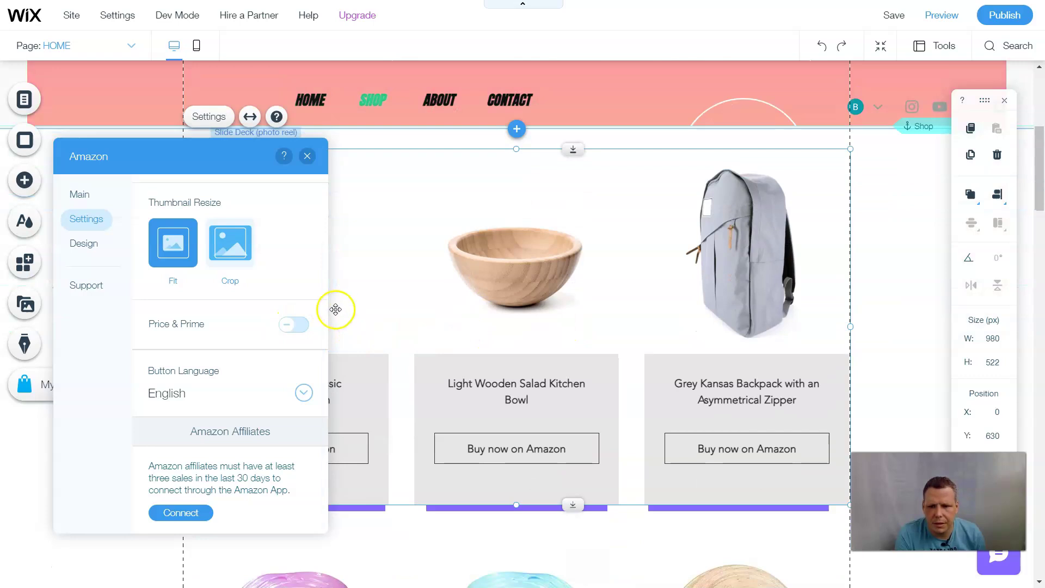
pyautogui.click(322, 333)
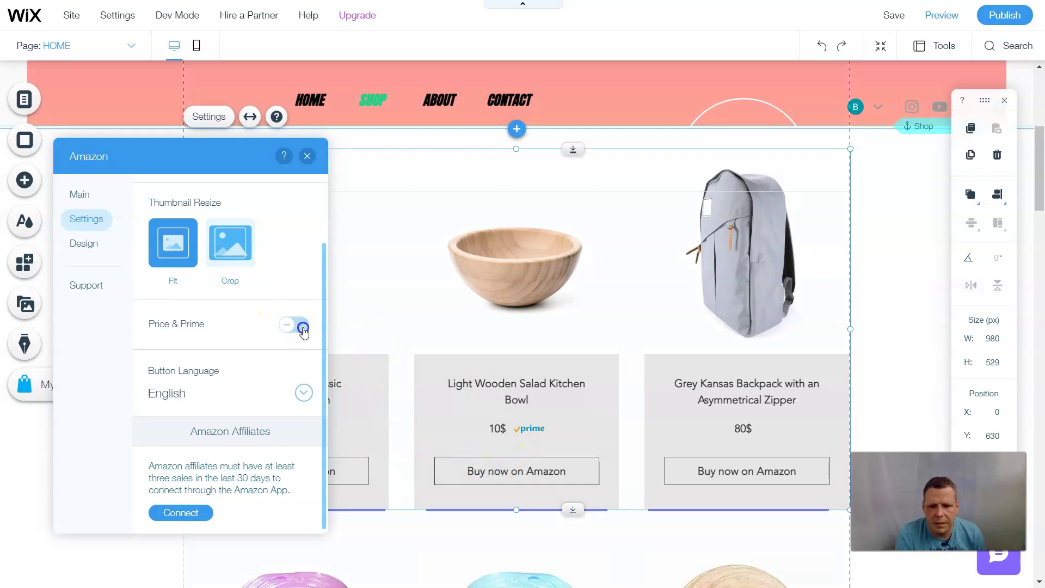
pyautogui.click(302, 329)
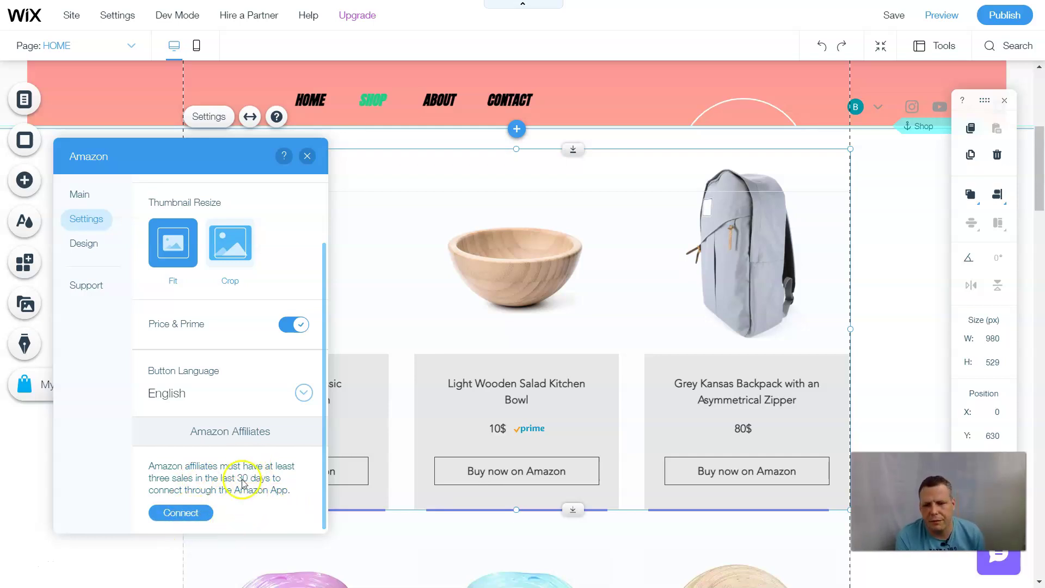
# Open the Amazon gallery's design options and set the info background color to the theme's medium gray
pyautogui.click(85, 244)
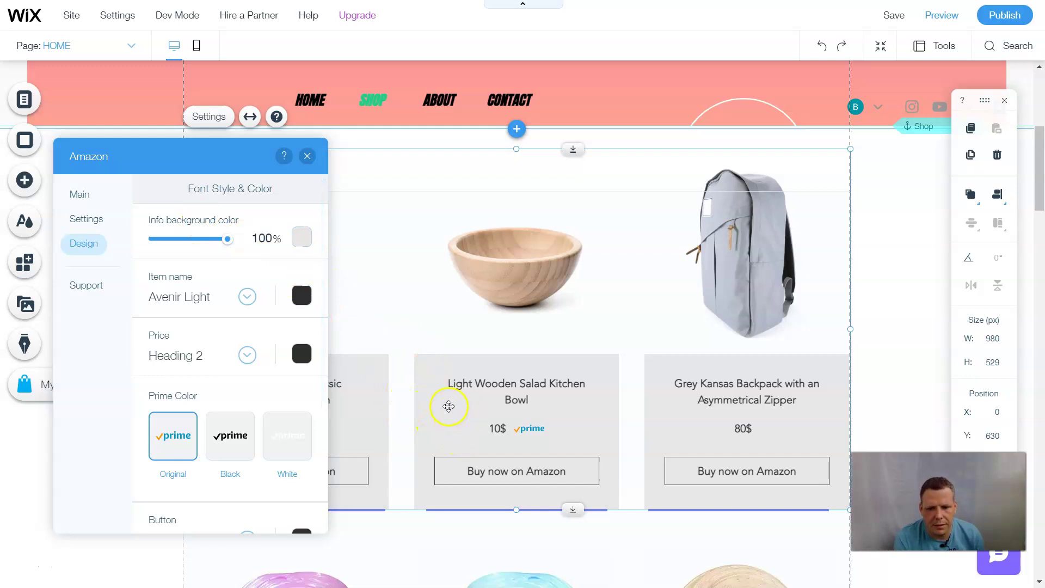
pyautogui.click(302, 237)
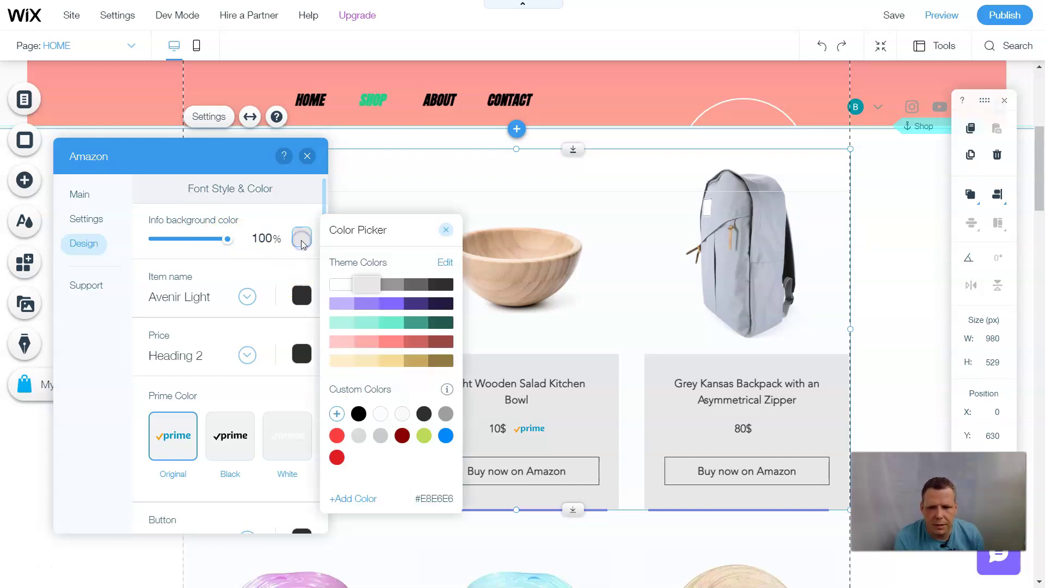
pyautogui.click(388, 303)
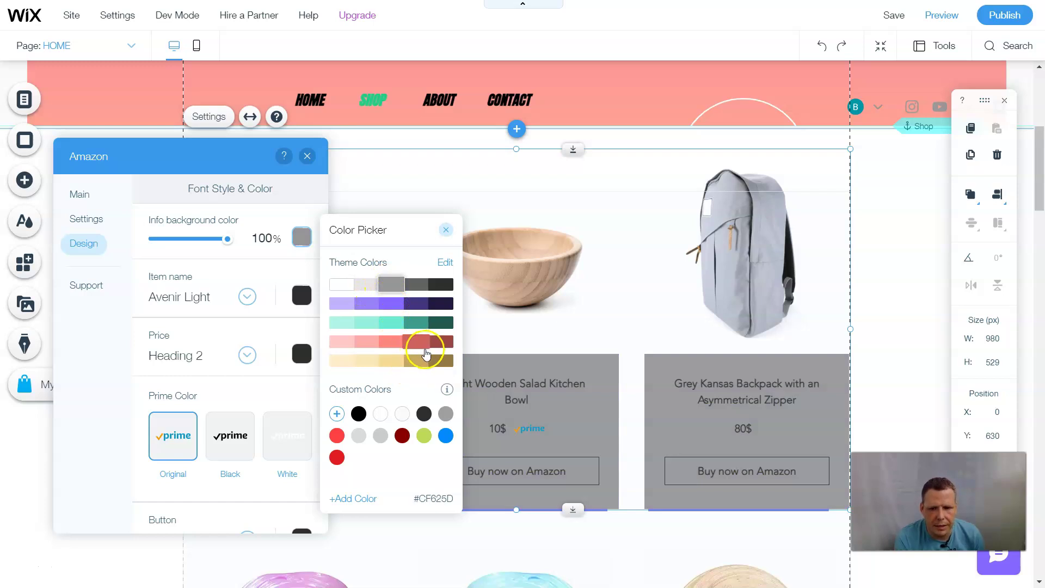
# Start a custom color for the gallery's info background and pick the purple shade 5A368A
pyautogui.click(356, 499)
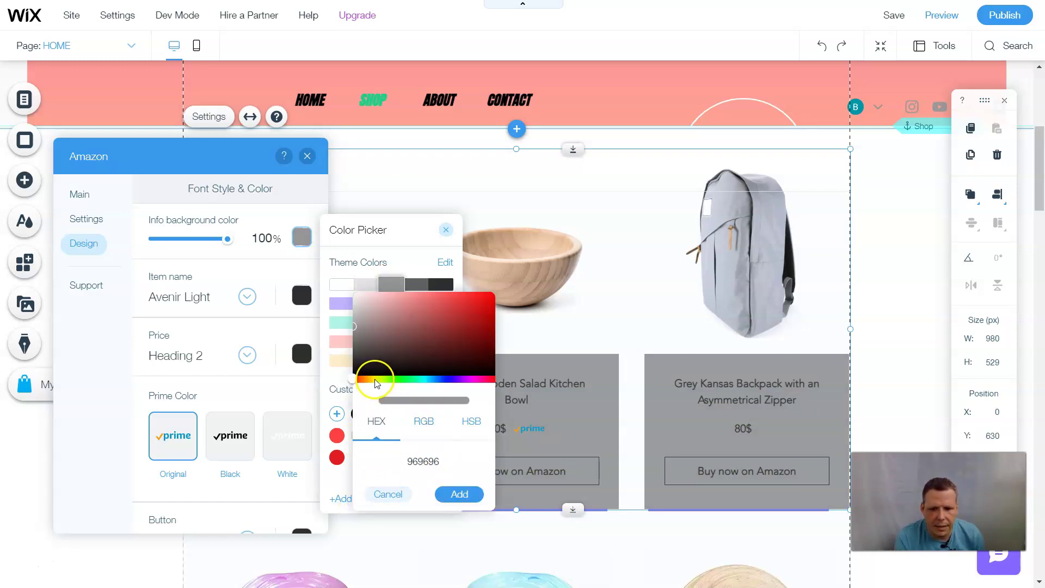
pyautogui.click(377, 379)
pyautogui.moveTo(379, 383); pyautogui.dragTo(460, 385)
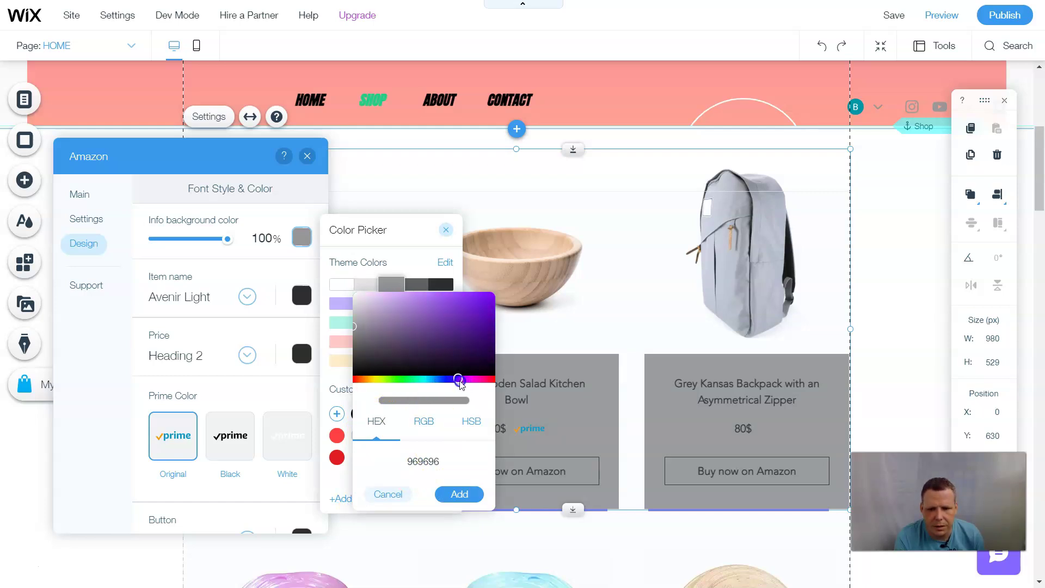
pyautogui.click(477, 309)
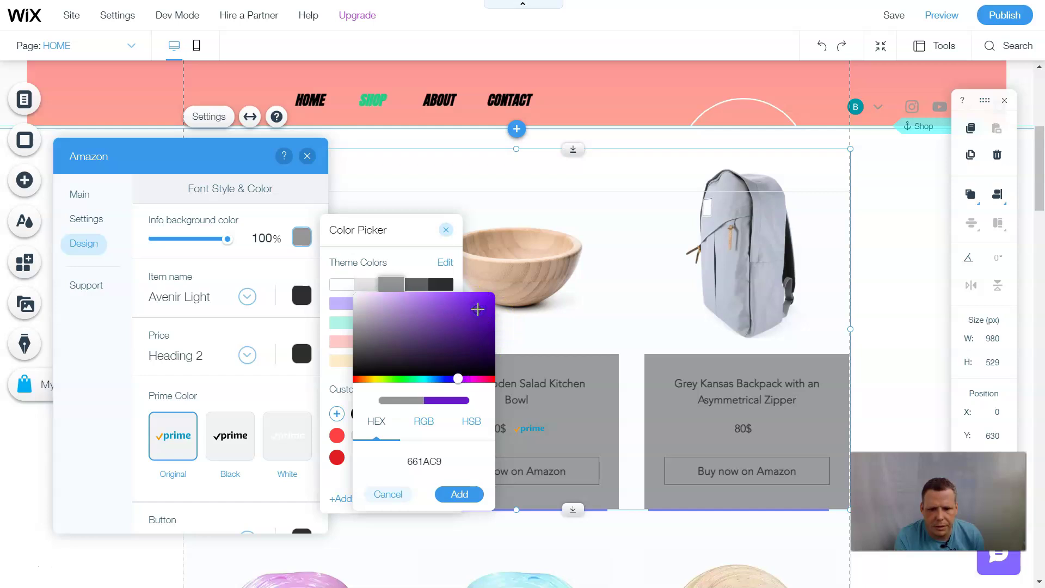
pyautogui.click(441, 329)
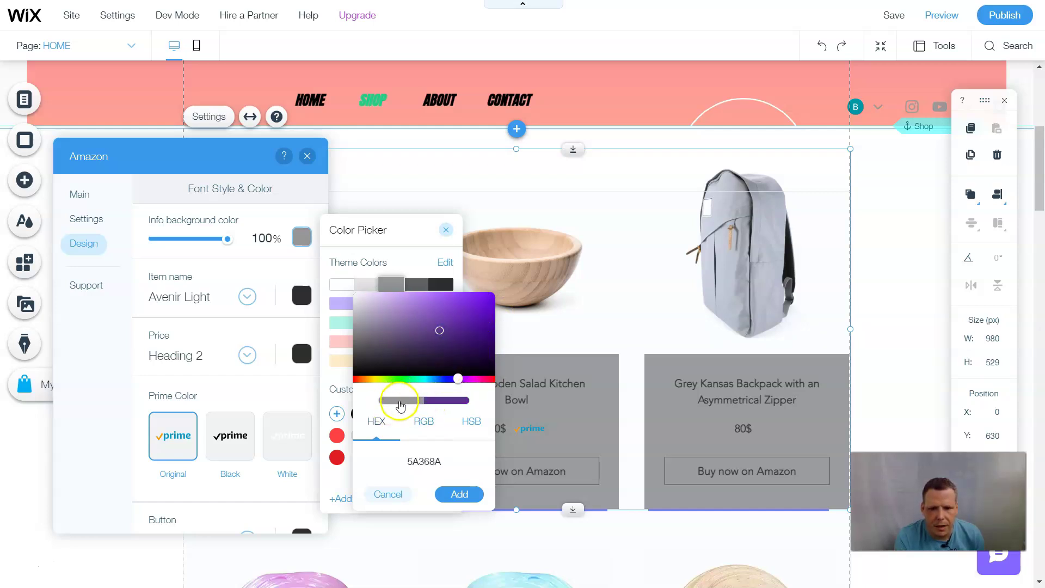
# Check the custom color's RGB and HSB values and return to its HEX code
pyautogui.click(419, 424)
pyautogui.click(469, 422)
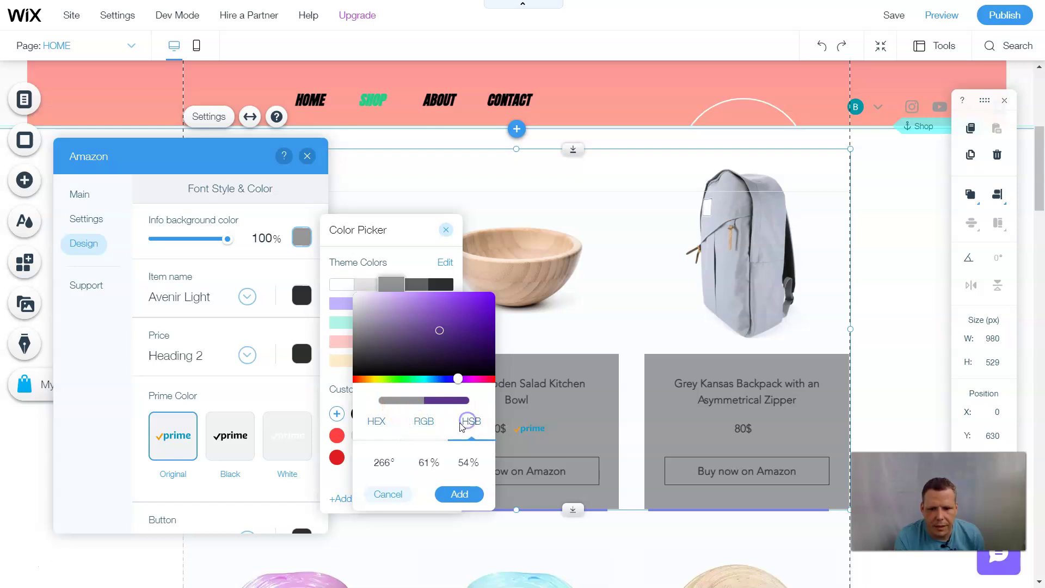
pyautogui.click(431, 439)
pyautogui.click(379, 421)
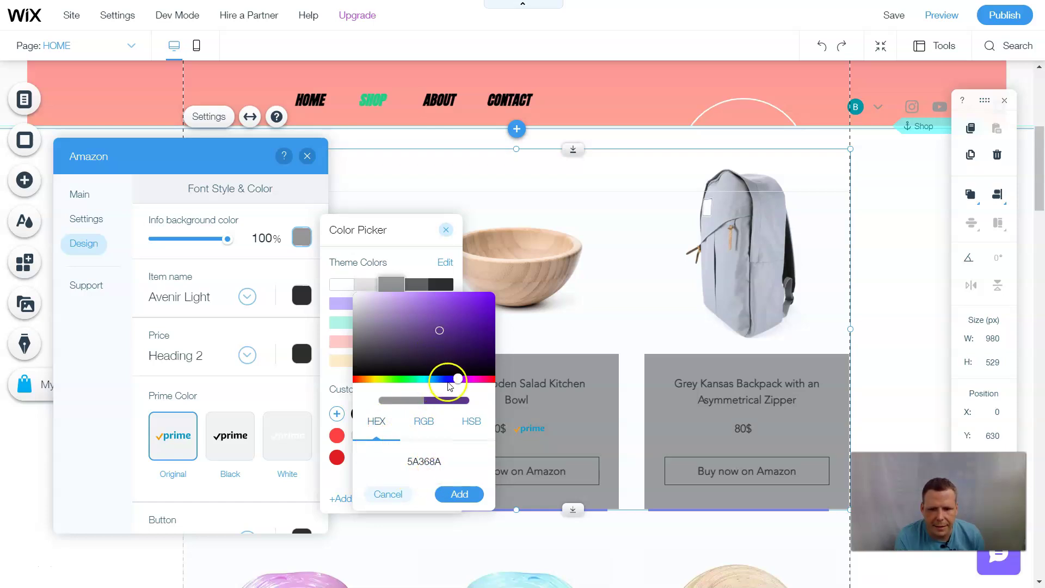
# Change the custom color to teal 368D99, add it as the info background color, and close the color picker
pyautogui.moveTo(456, 383); pyautogui.dragTo(429, 383)
pyautogui.moveTo(450, 322); pyautogui.dragTo(439, 336)
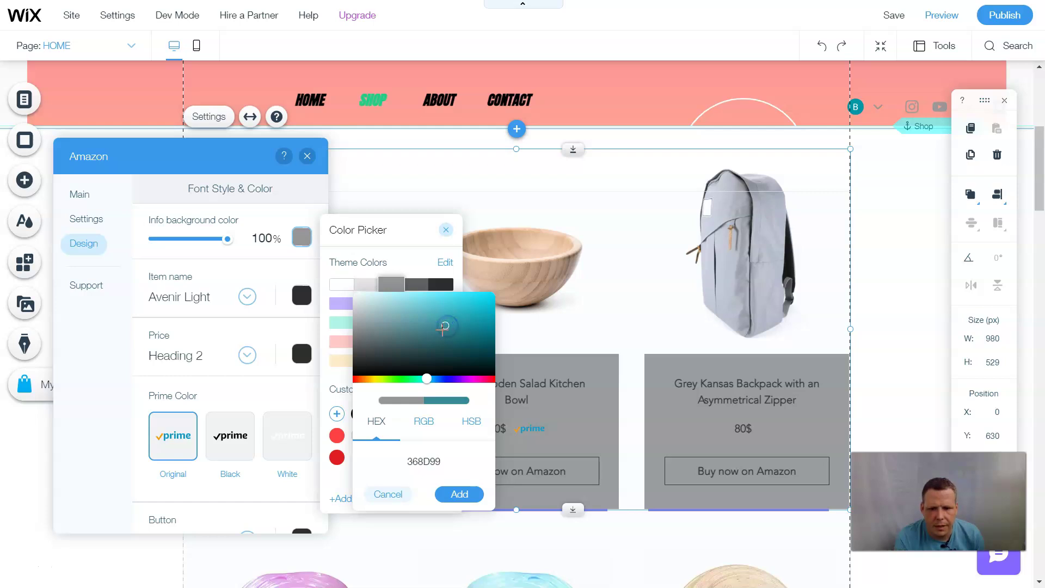
pyautogui.click(445, 497)
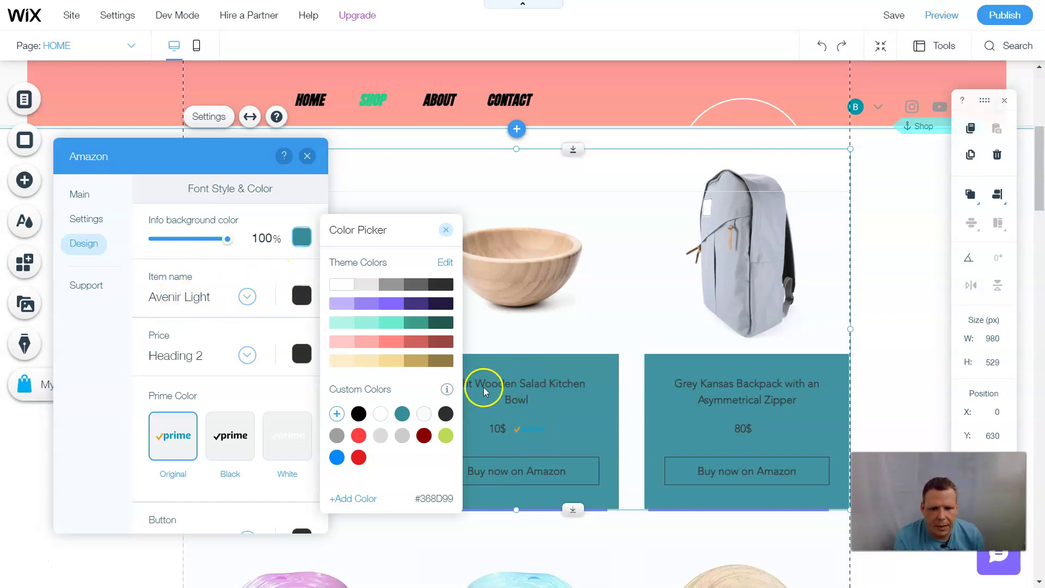
pyautogui.click(445, 229)
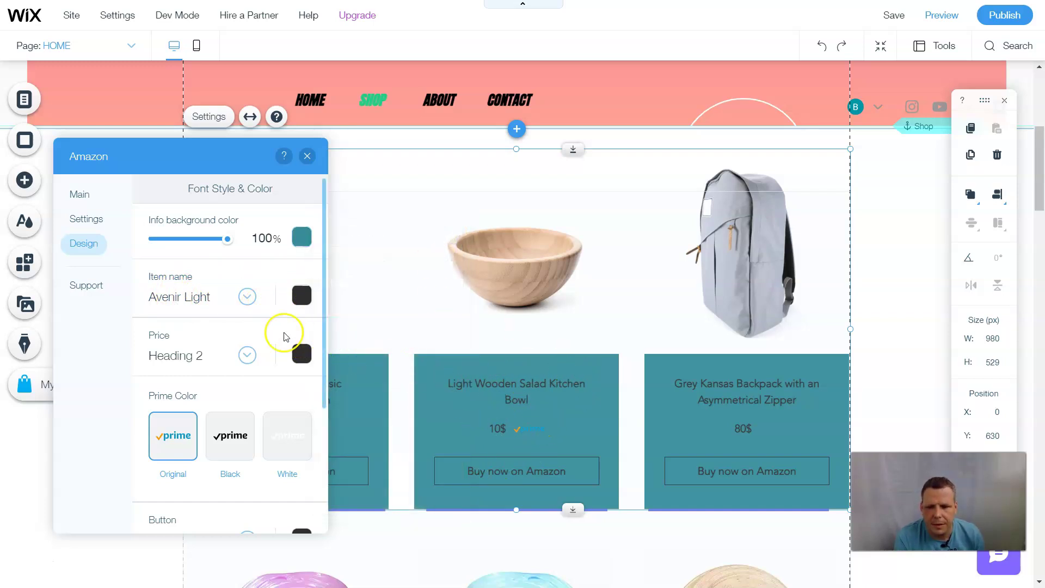
# Set the font of the Amazon gallery's item names to Fredericka the Great
pyautogui.click(255, 303)
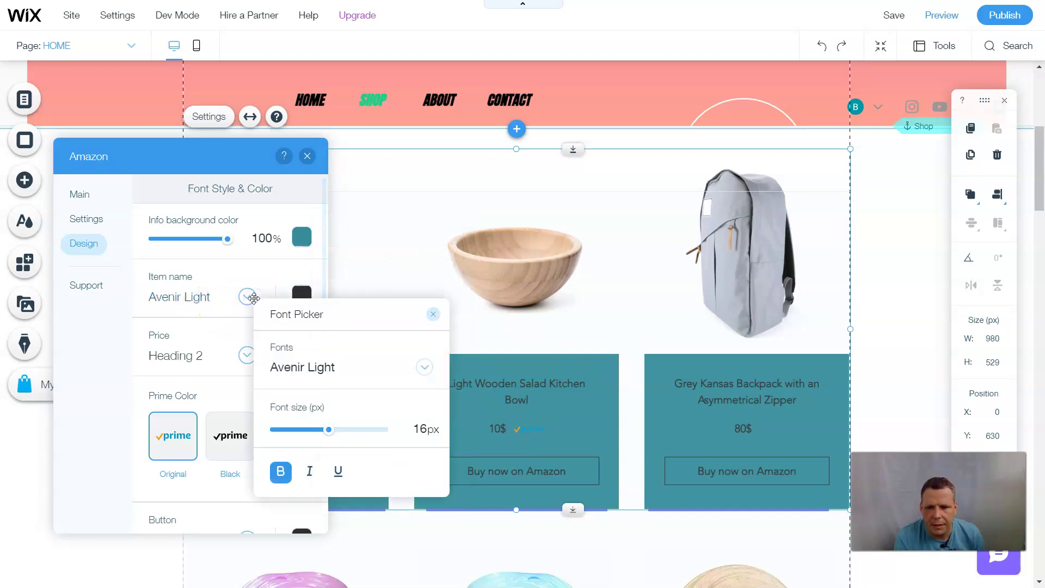
pyautogui.click(429, 366)
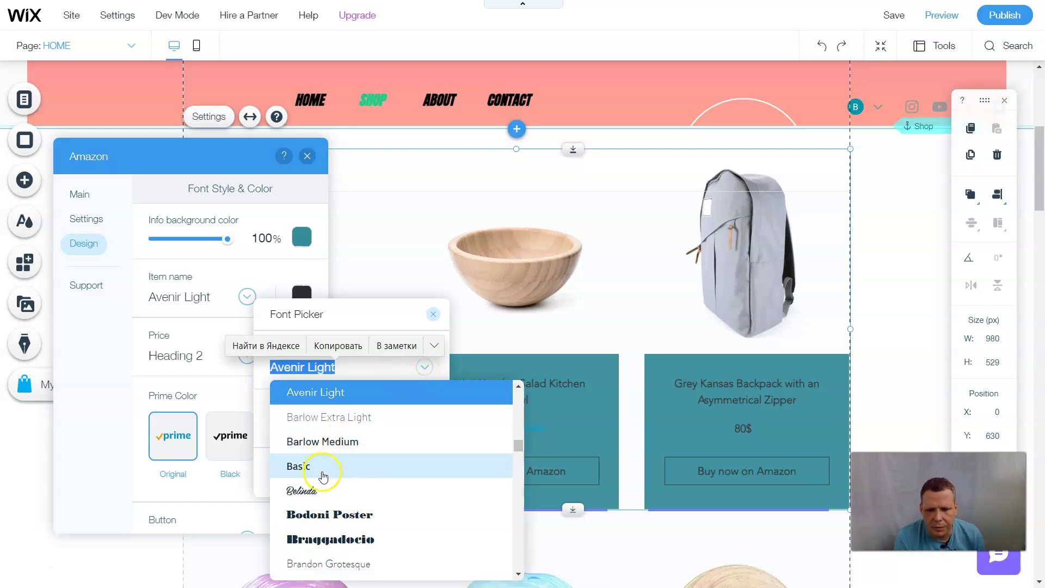
pyautogui.scroll(-7, 314, 492)
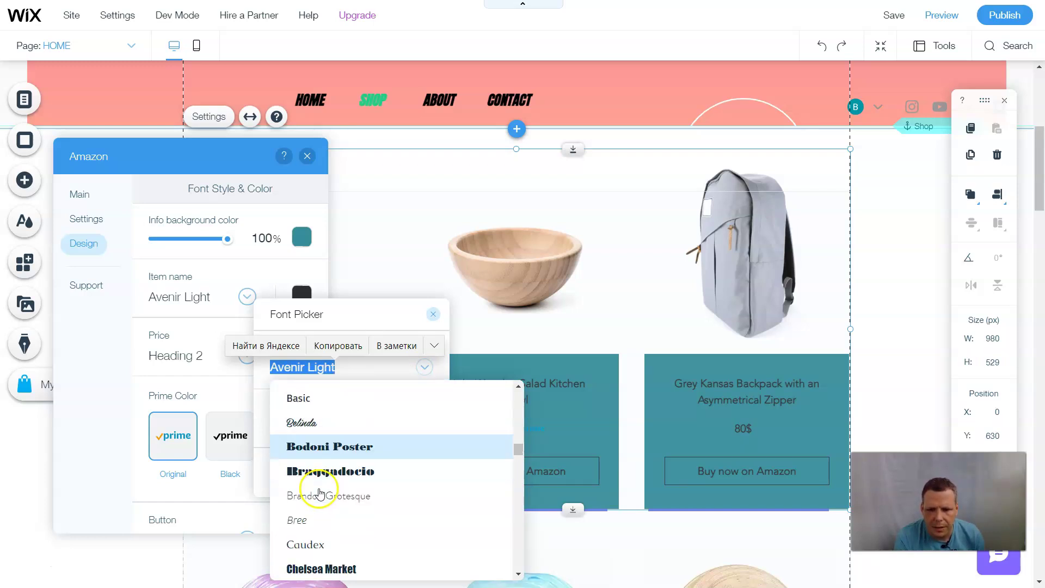
pyautogui.scroll(-3, 375, 492)
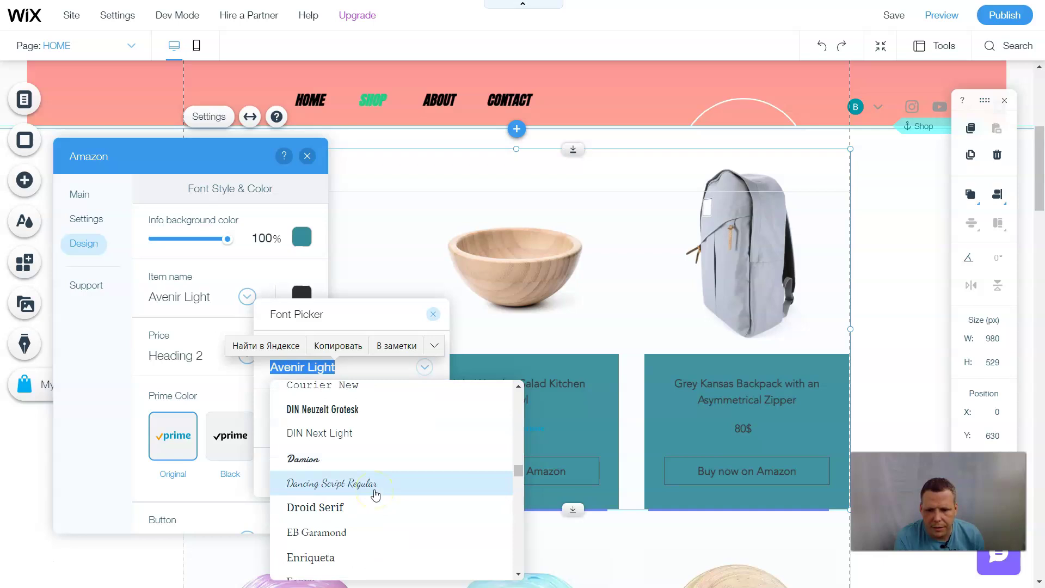
pyautogui.scroll(-3, 375, 492)
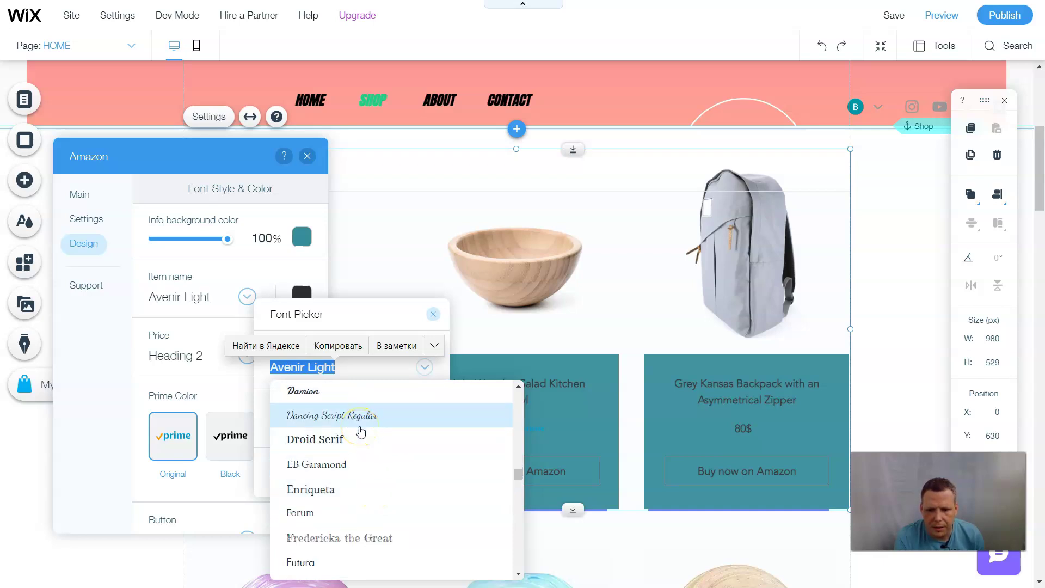
pyautogui.scroll(-3, 349, 452)
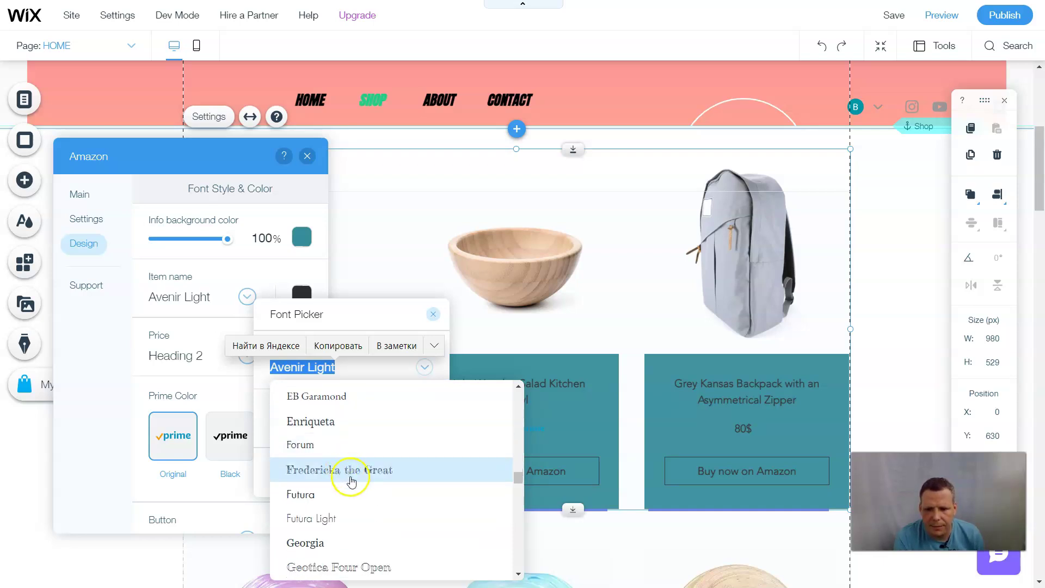
pyautogui.click(351, 480)
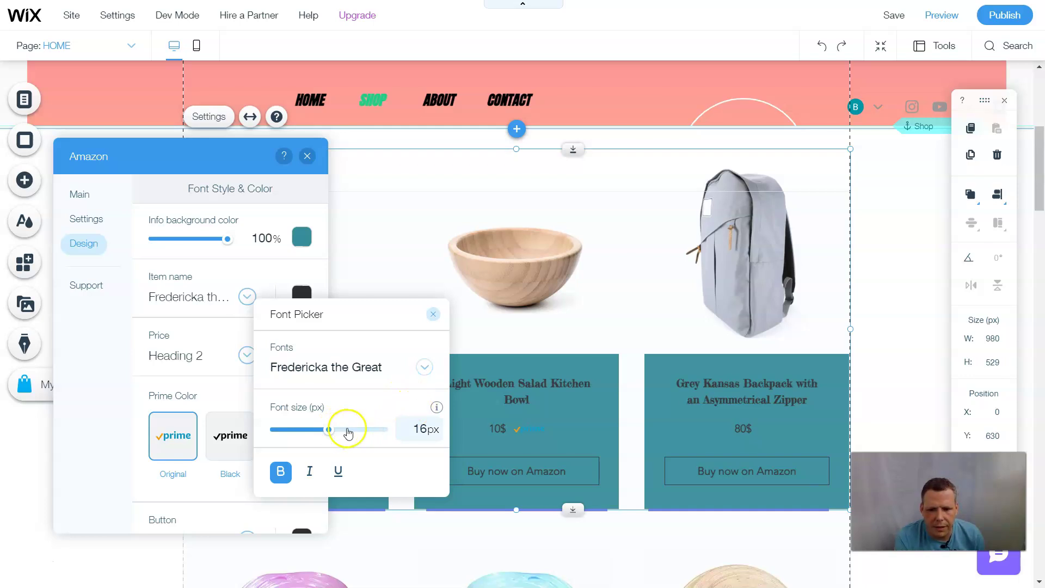
# Set the item names' font size to 17 px and format them as bold, italic and underlined
pyautogui.moveTo(338, 434)
pyautogui.mouseDown()
pyautogui.moveTo(329, 427)
pyautogui.moveTo(352, 433)
pyautogui.mouseUp()
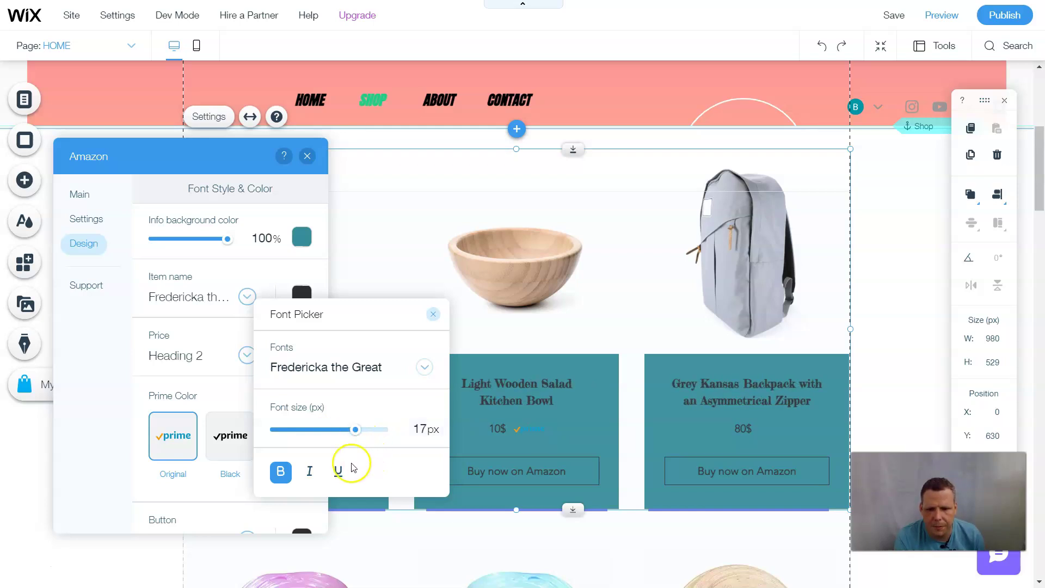
pyautogui.click(281, 476)
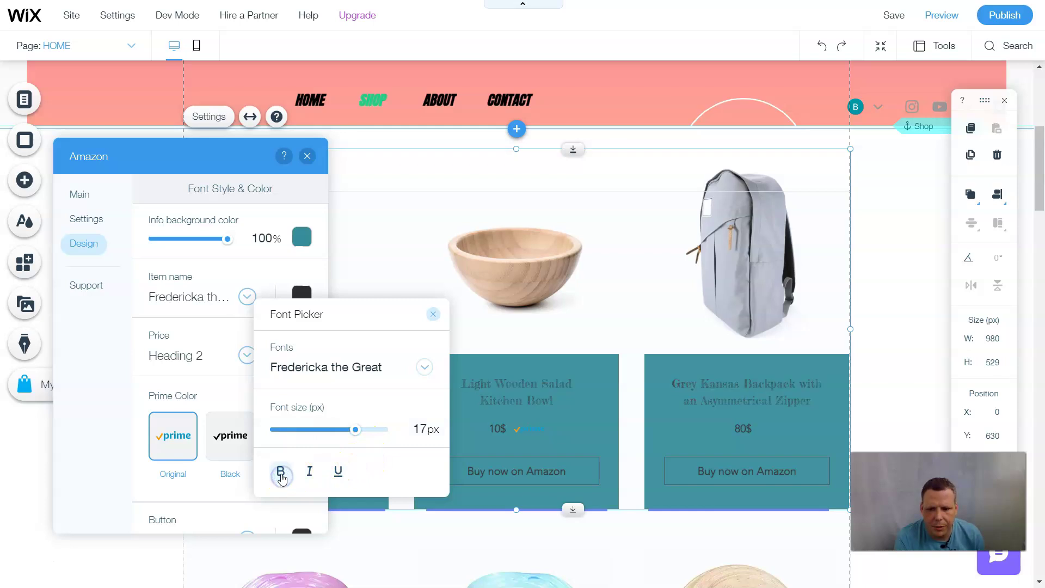
pyautogui.click(282, 472)
pyautogui.click(310, 471)
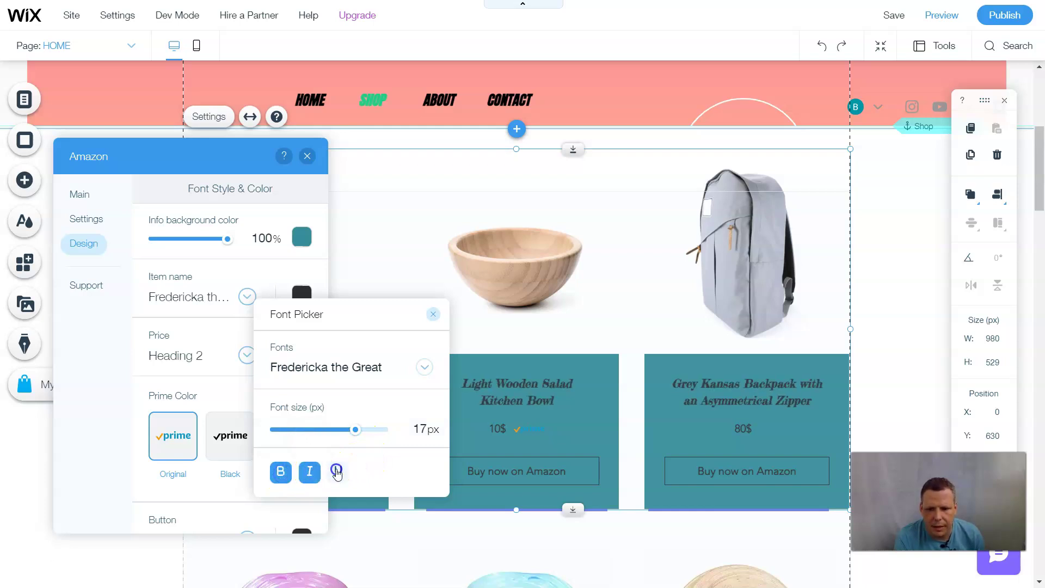
pyautogui.click(338, 472)
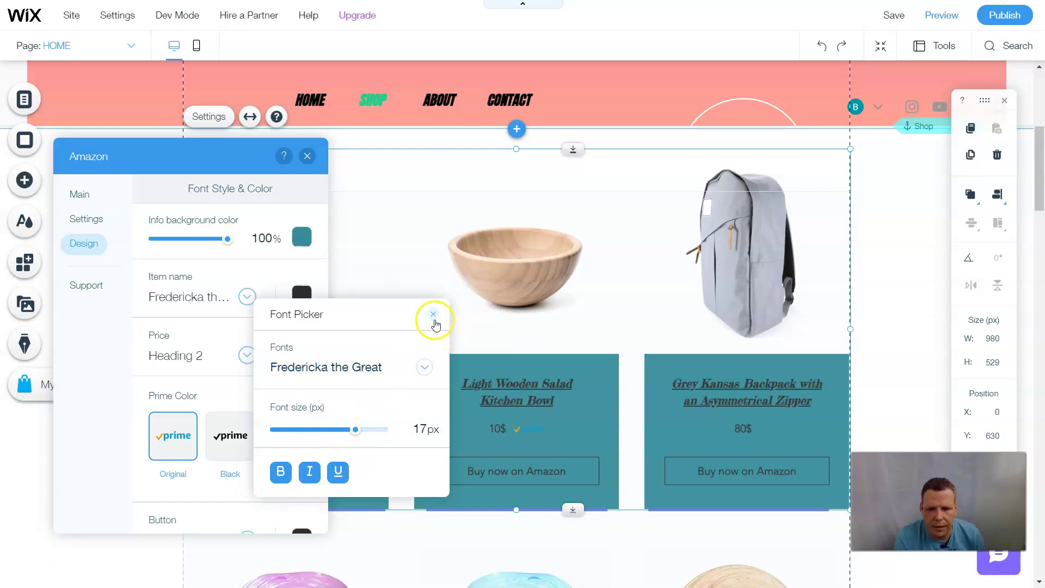
# Close the font picker and set the color of the Amazon gallery's item names to white (#FFFFFF)
pyautogui.click(433, 314)
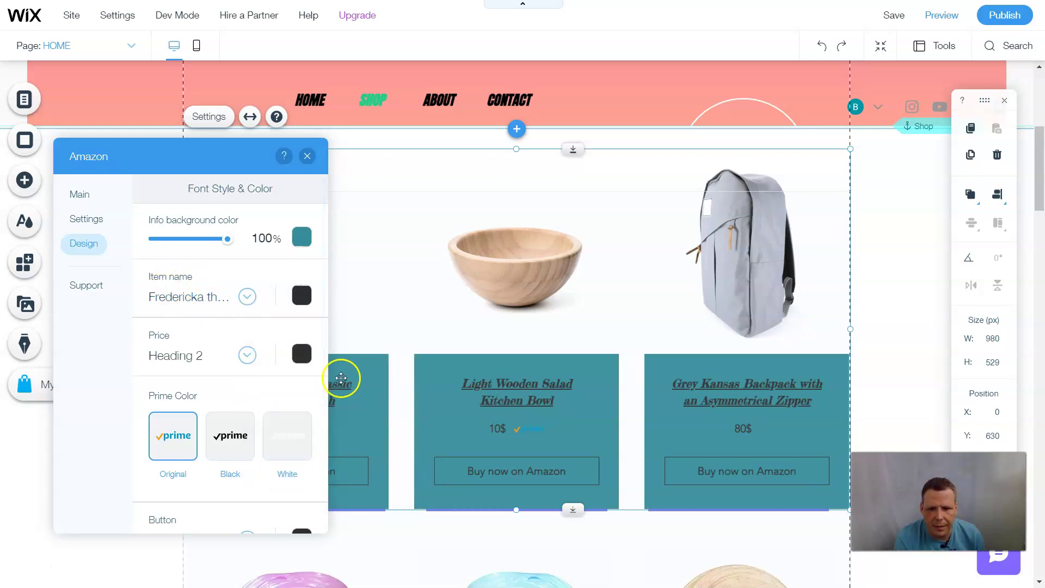
pyautogui.click(308, 297)
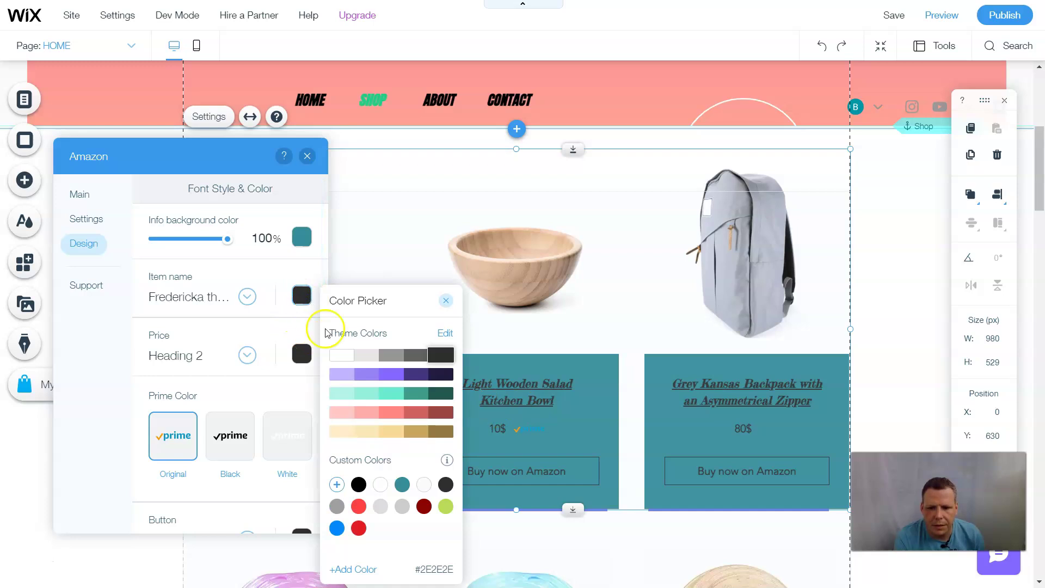
pyautogui.click(386, 375)
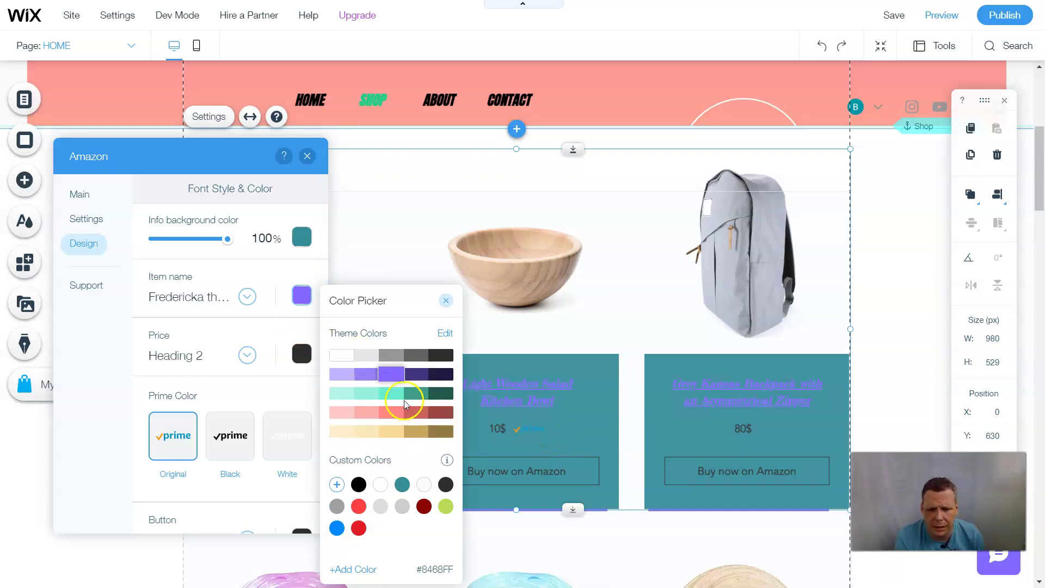
pyautogui.click(342, 356)
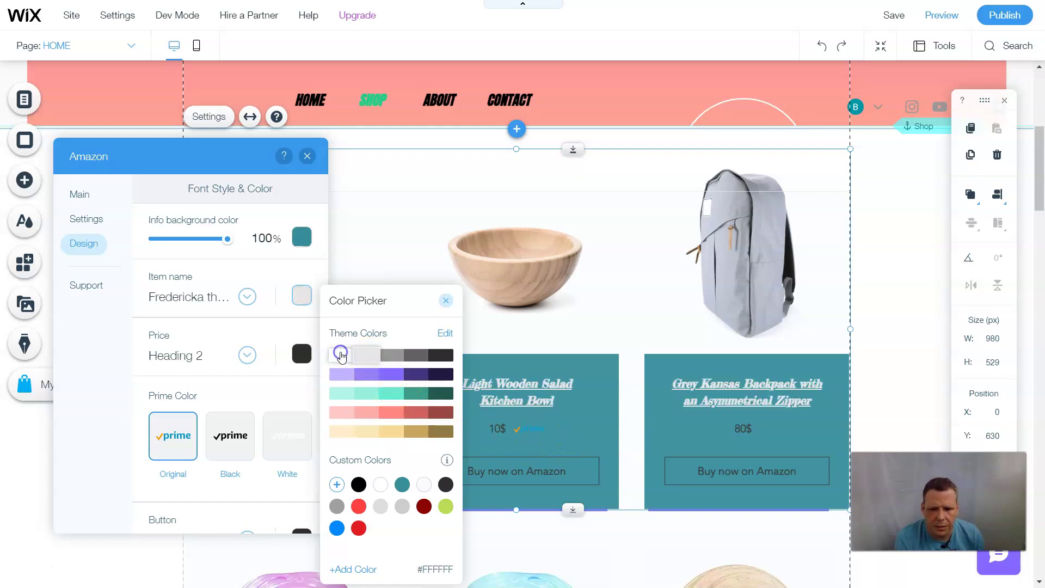
pyautogui.click(339, 355)
pyautogui.click(357, 482)
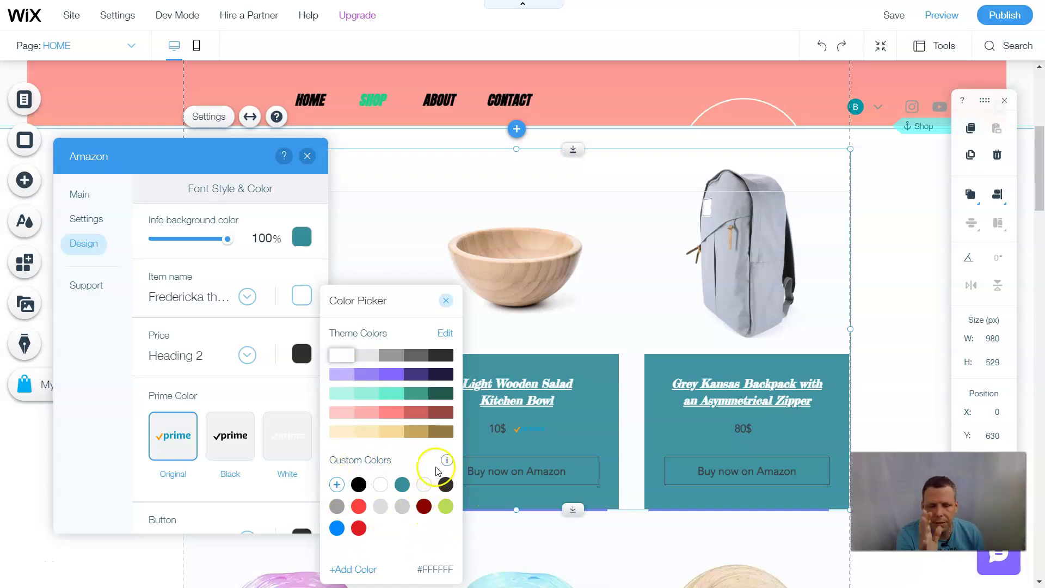
pyautogui.click(447, 303)
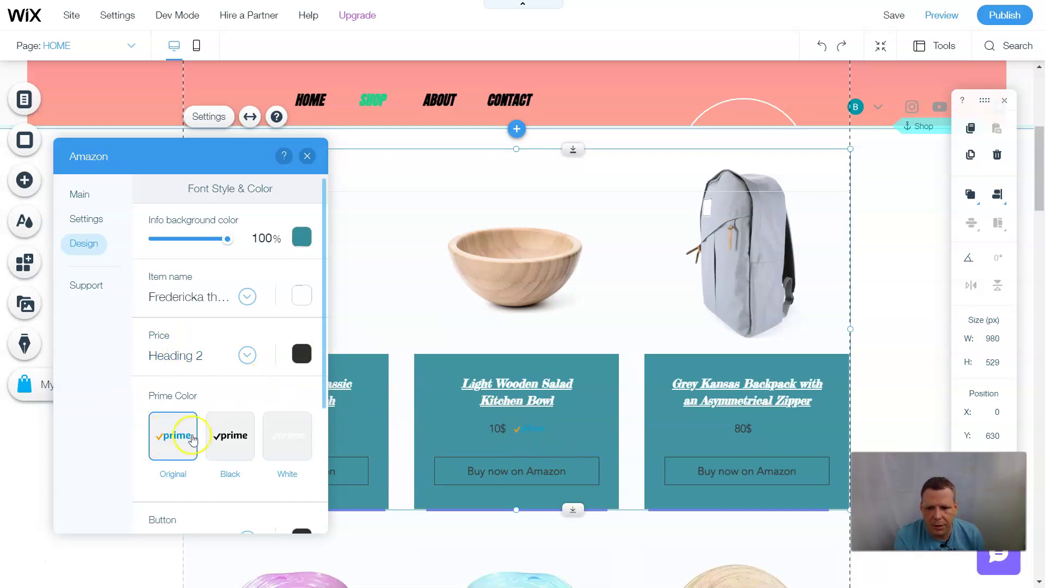
# Set the gallery's price text to the Belinda font at 18 px and make it italic without an underline
pyautogui.click(246, 356)
pyautogui.click(322, 423)
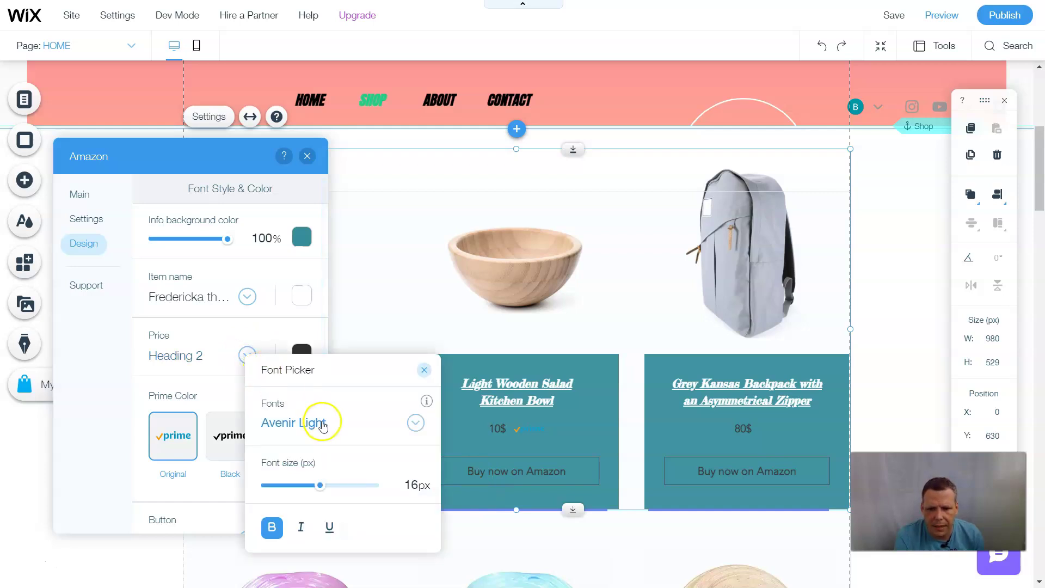
pyautogui.click(301, 547)
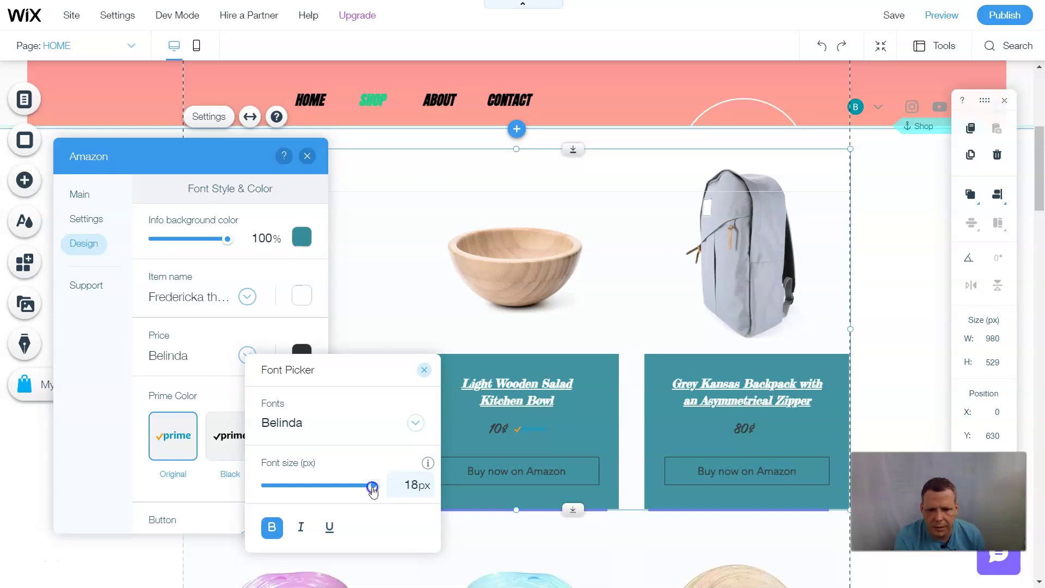
pyautogui.click(300, 527)
pyautogui.click(329, 527)
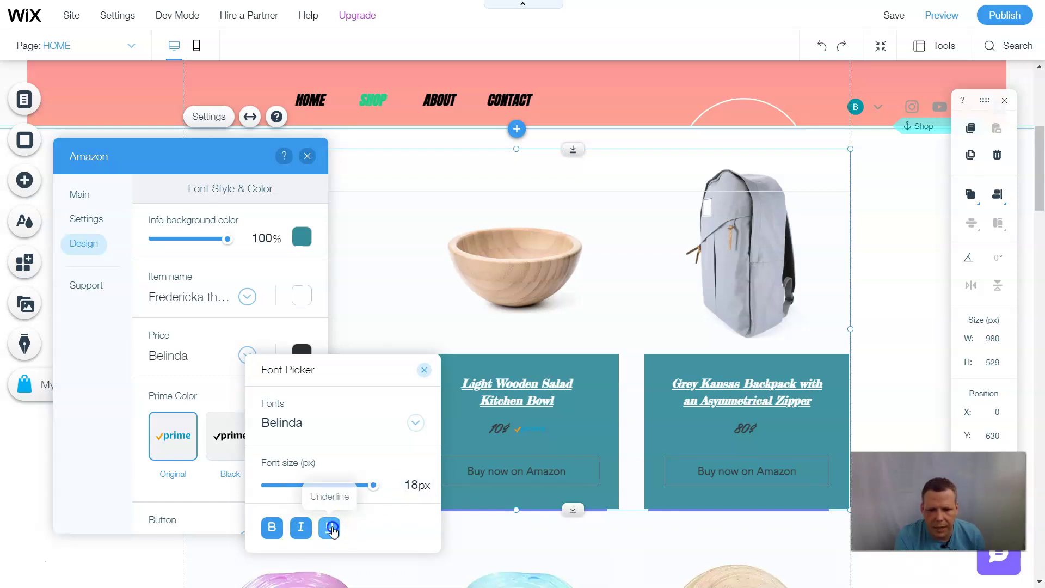
pyautogui.click(329, 528)
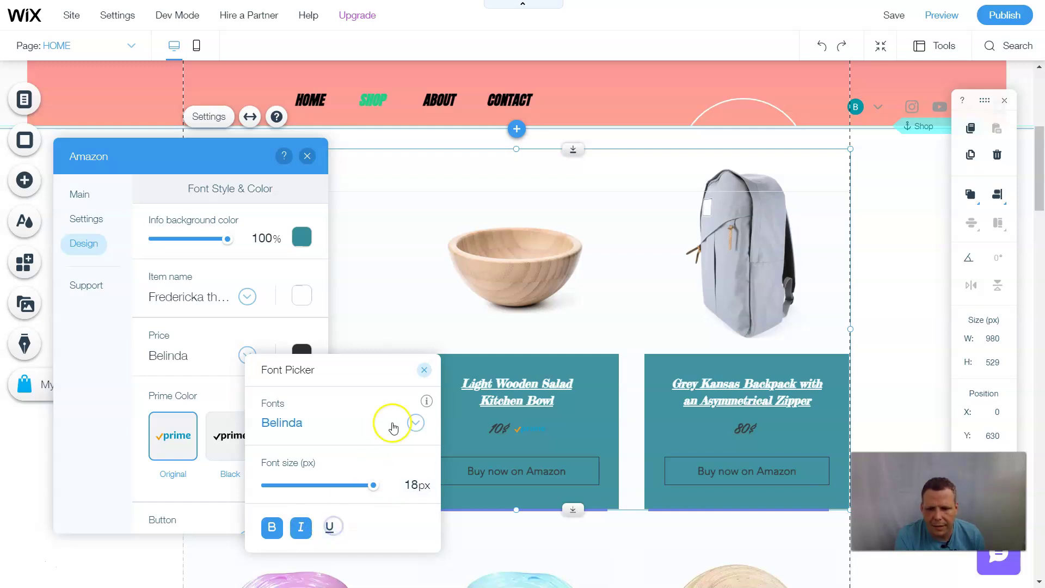
pyautogui.click(424, 371)
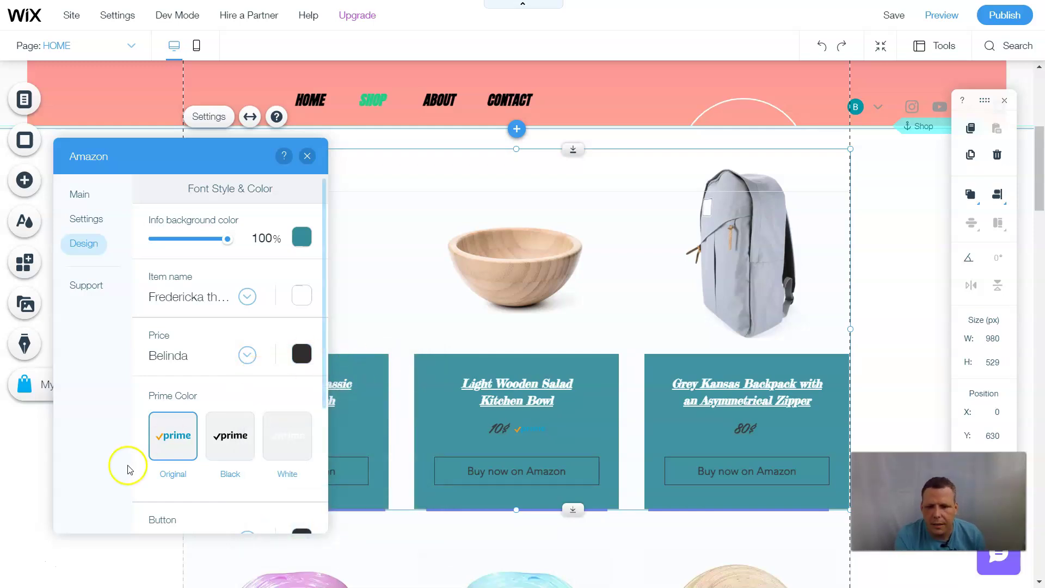
# Set the Prime logo color in the Amazon gallery to White
pyautogui.scroll(-1, 240, 432)
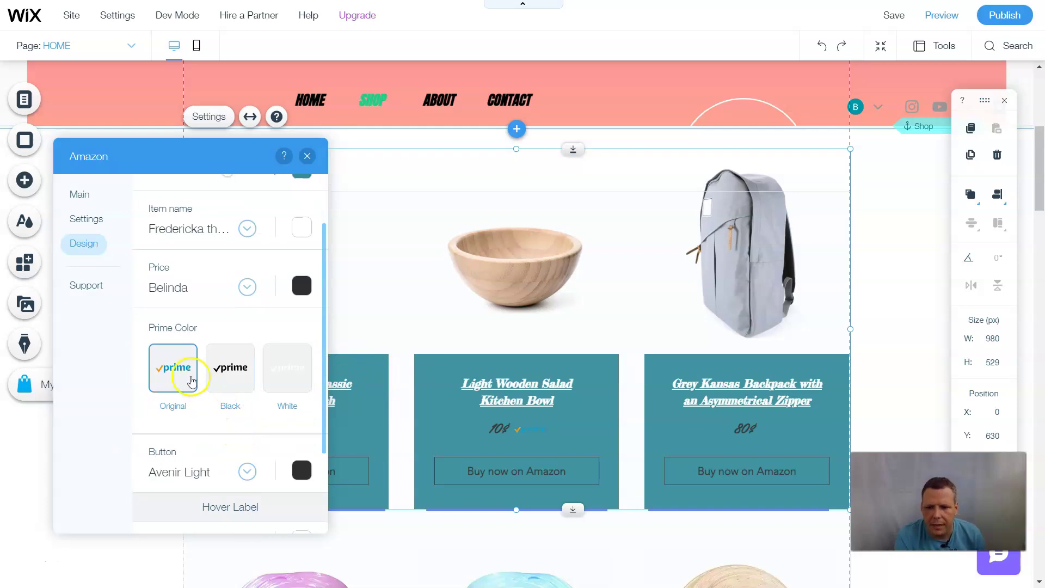
pyautogui.click(231, 371)
pyautogui.click(287, 376)
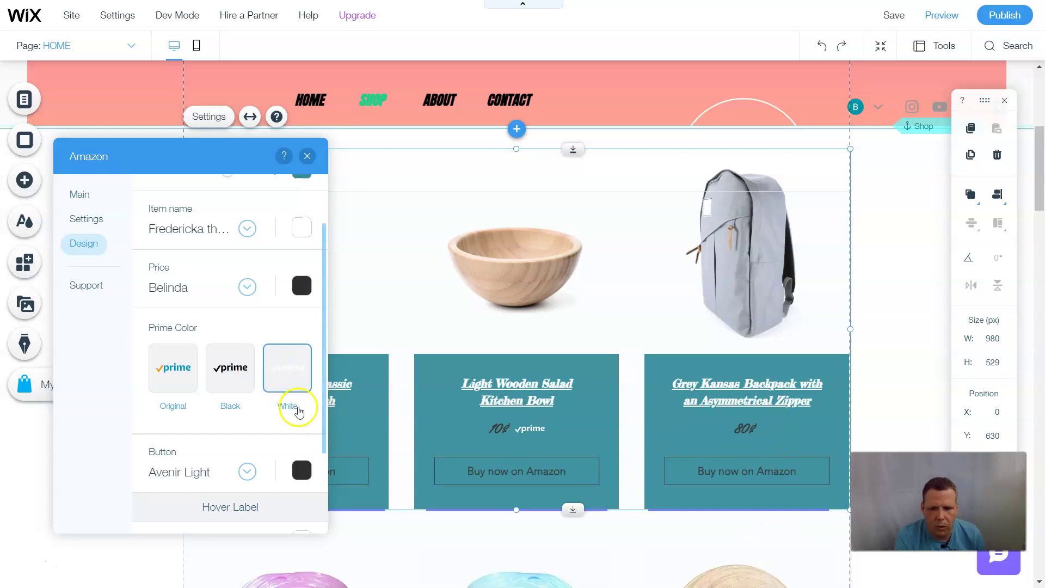
# Set the font of the gallery's buy buttons to Cinzel and make it italic
pyautogui.scroll(-2, 221, 447)
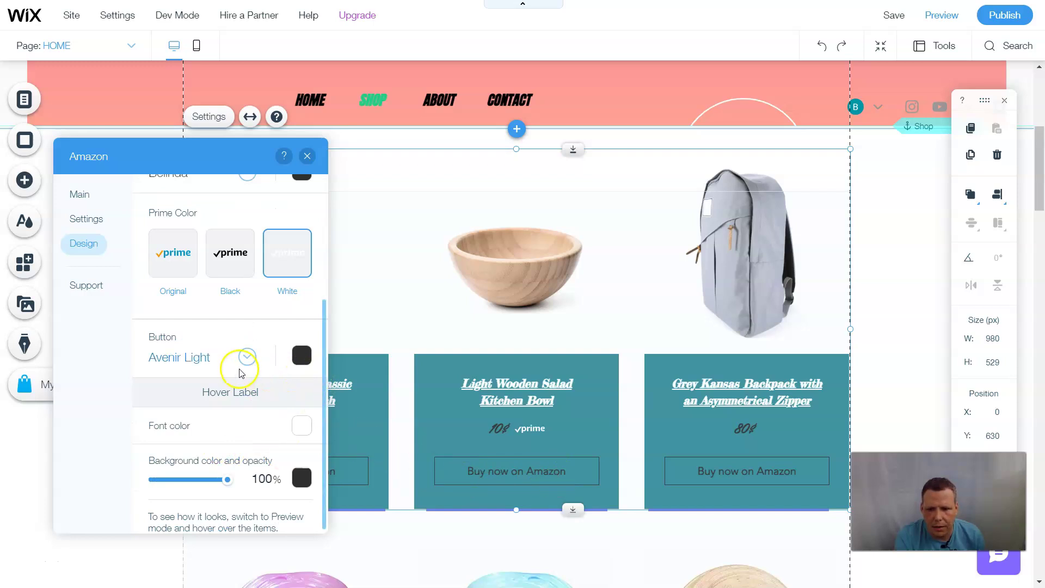
pyautogui.click(246, 358)
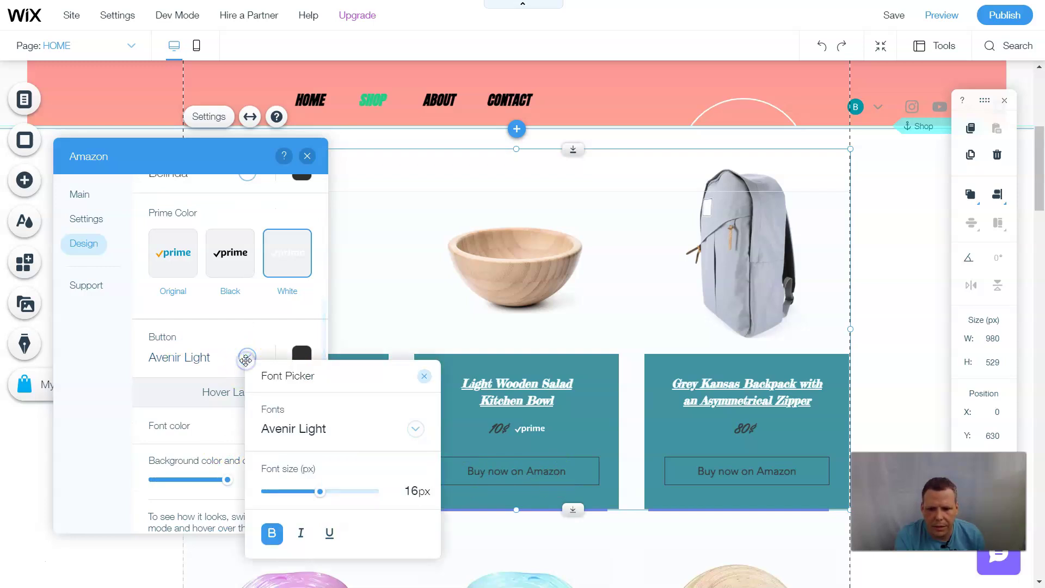
pyautogui.click(353, 426)
pyautogui.scroll(-5, 351, 502)
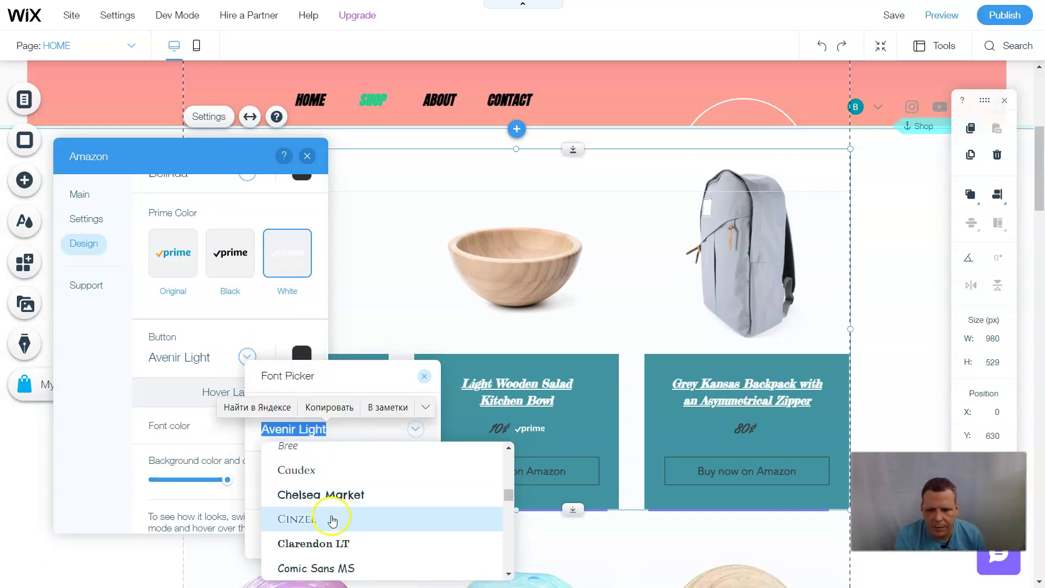
pyautogui.click(332, 518)
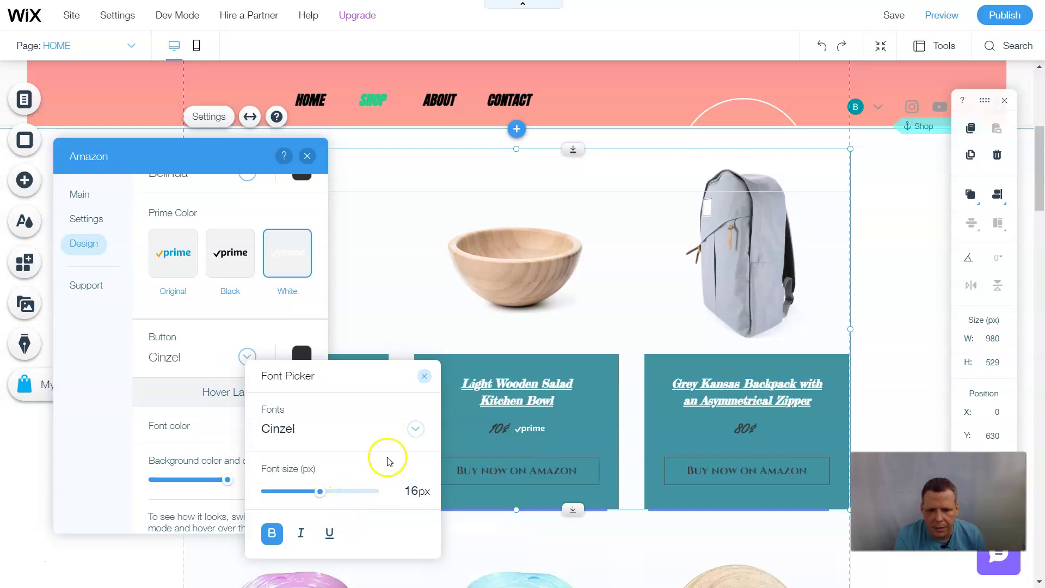
pyautogui.click(303, 535)
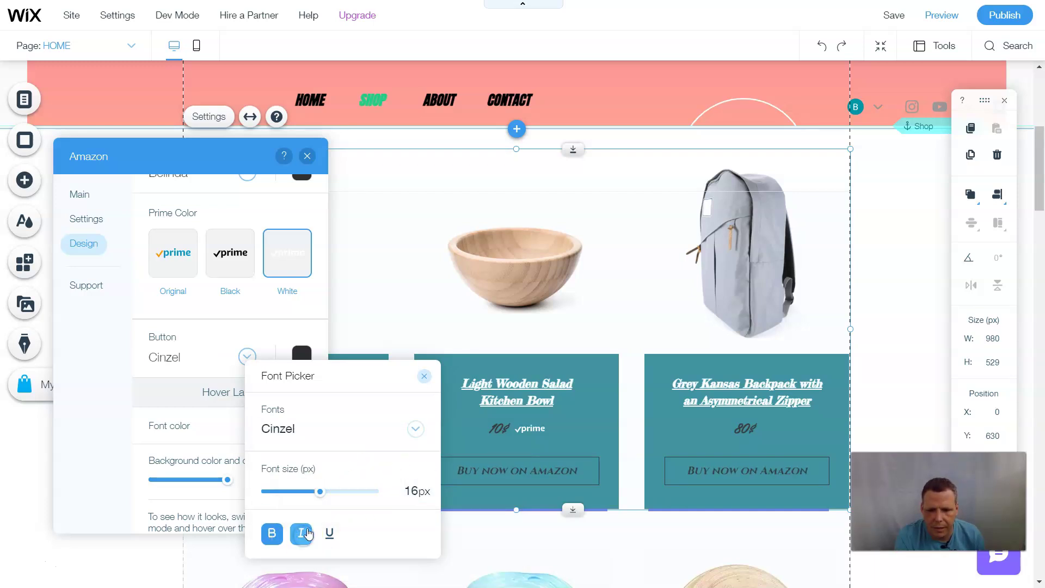
pyautogui.click(424, 375)
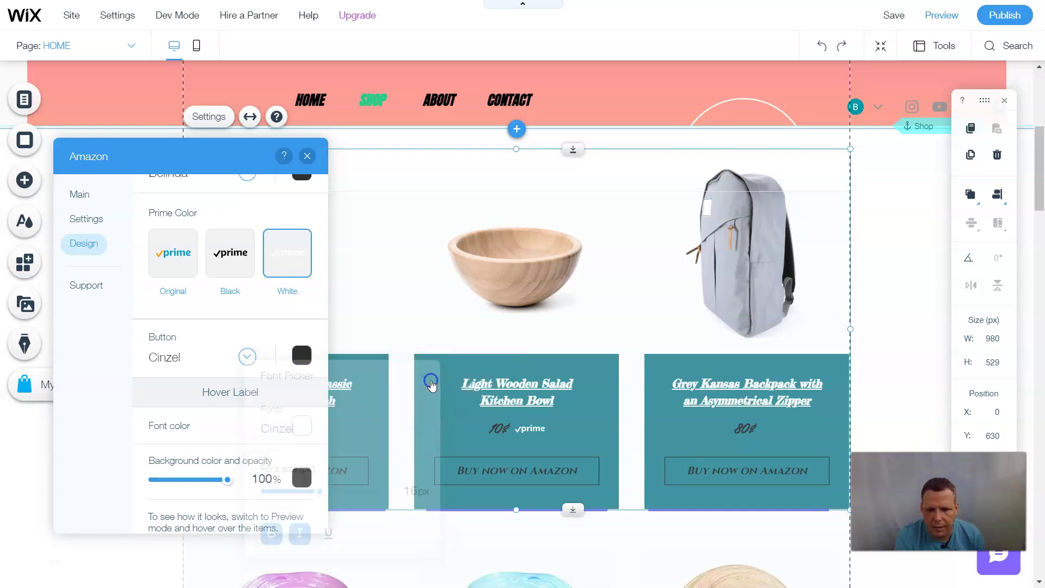
# Set the hover label's background color to white (#FFFFFF) and close the color picker
pyautogui.click(299, 481)
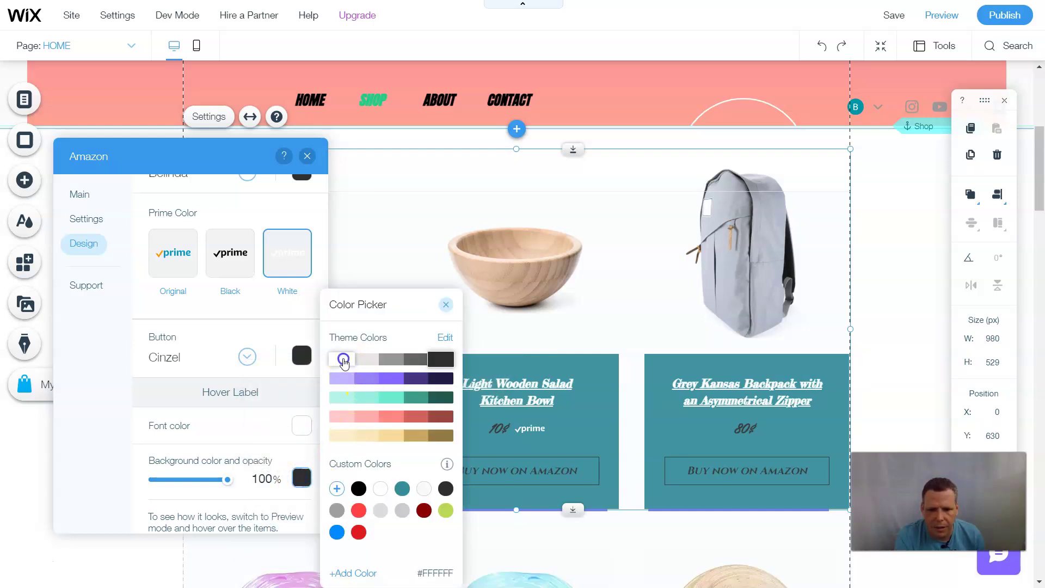
pyautogui.click(344, 360)
pyautogui.click(343, 359)
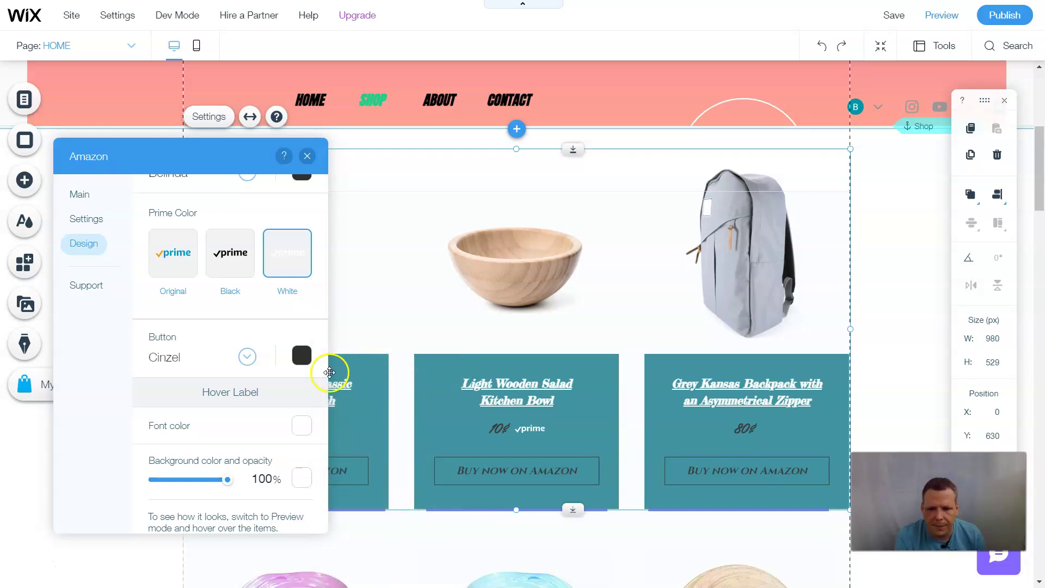
# Review the remaining design options and open the Amazon app's support section
pyautogui.scroll(2, 277, 376)
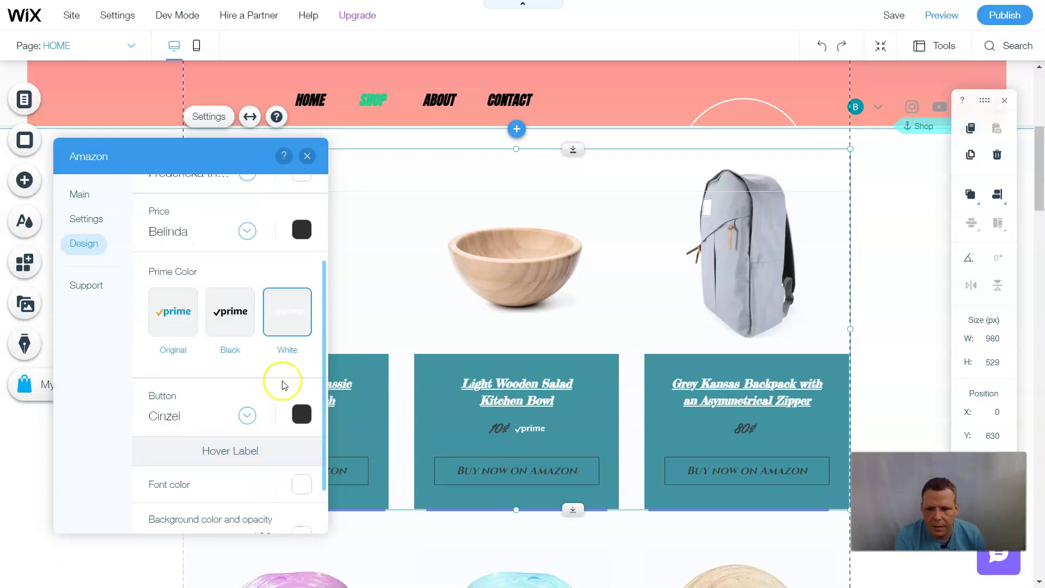
pyautogui.scroll(-2, 278, 380)
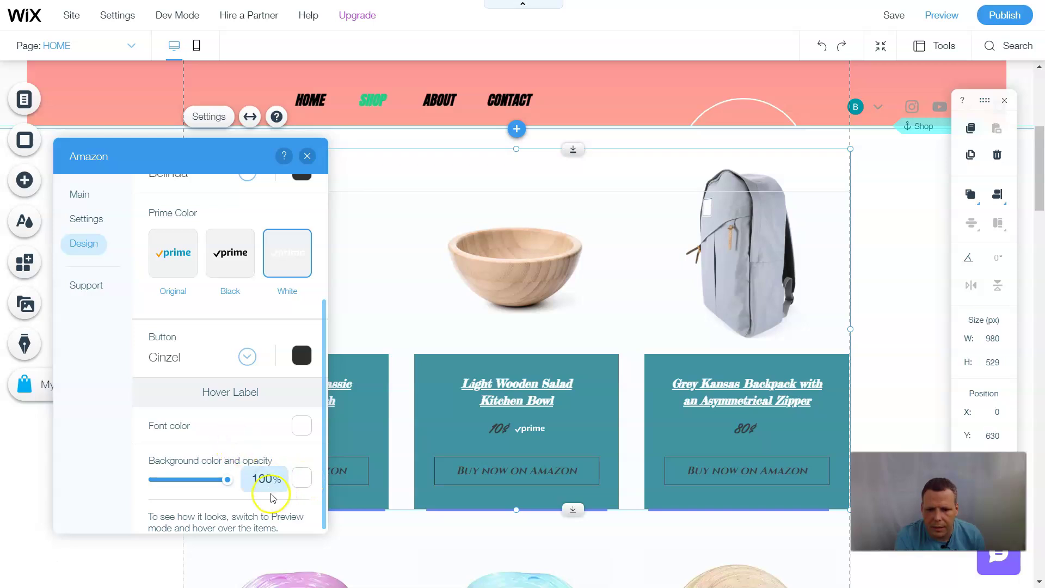
pyautogui.click(99, 288)
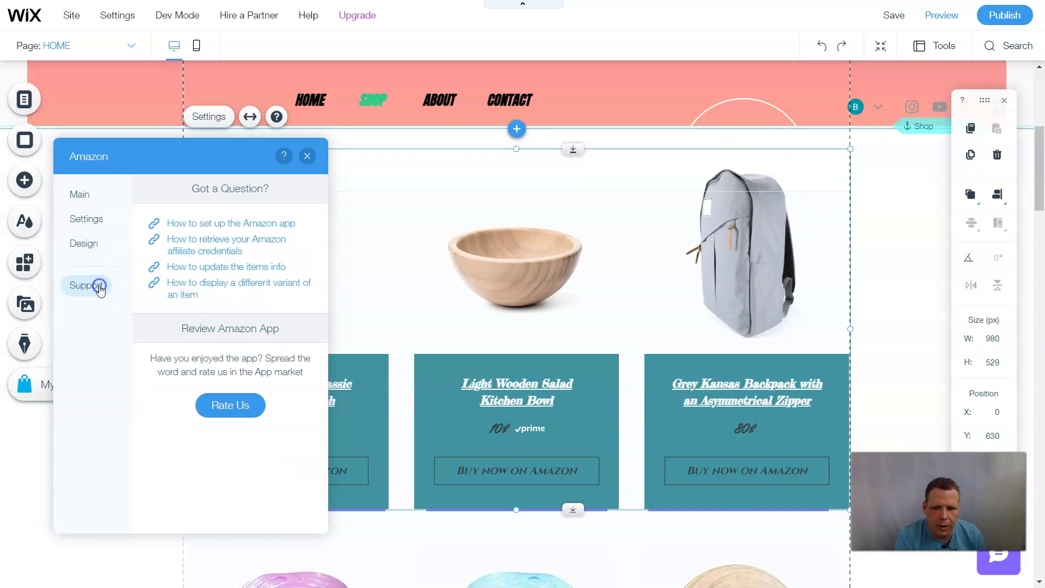
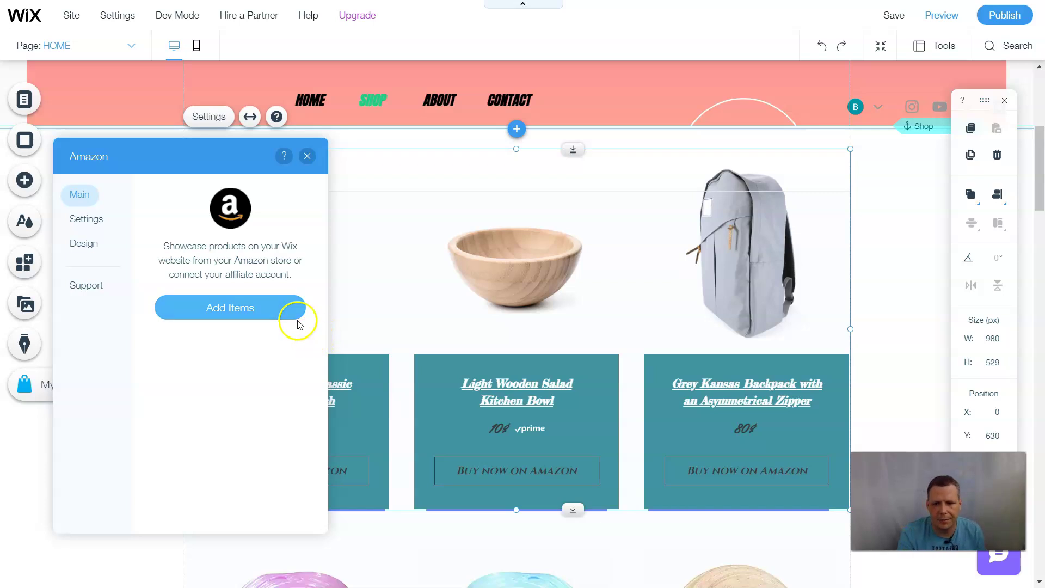
# Open the Amazon app's item manager and delete the sample watch, salad bowl and backpack items
pyautogui.click(233, 306)
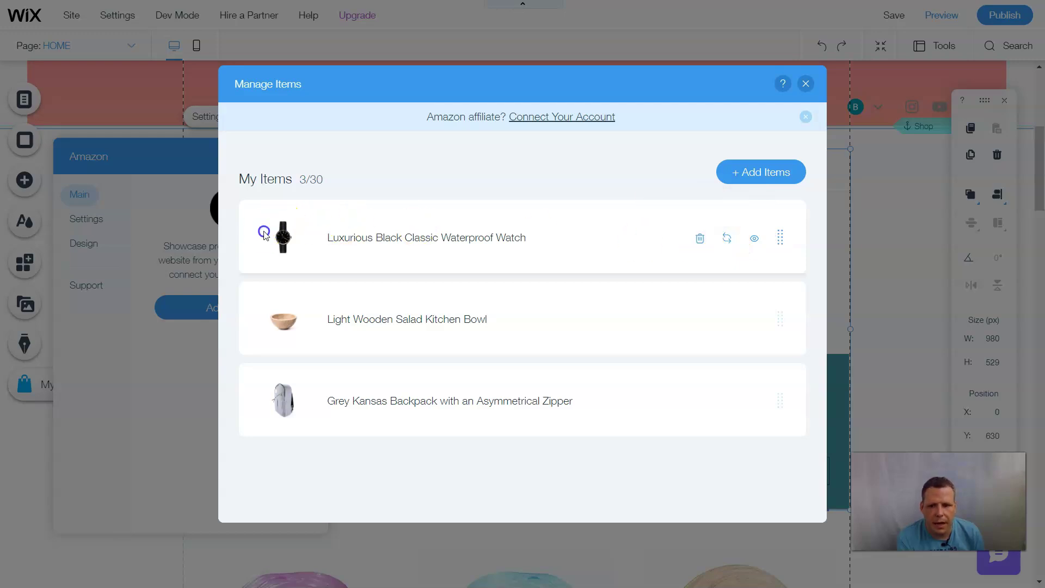
pyautogui.click(699, 240)
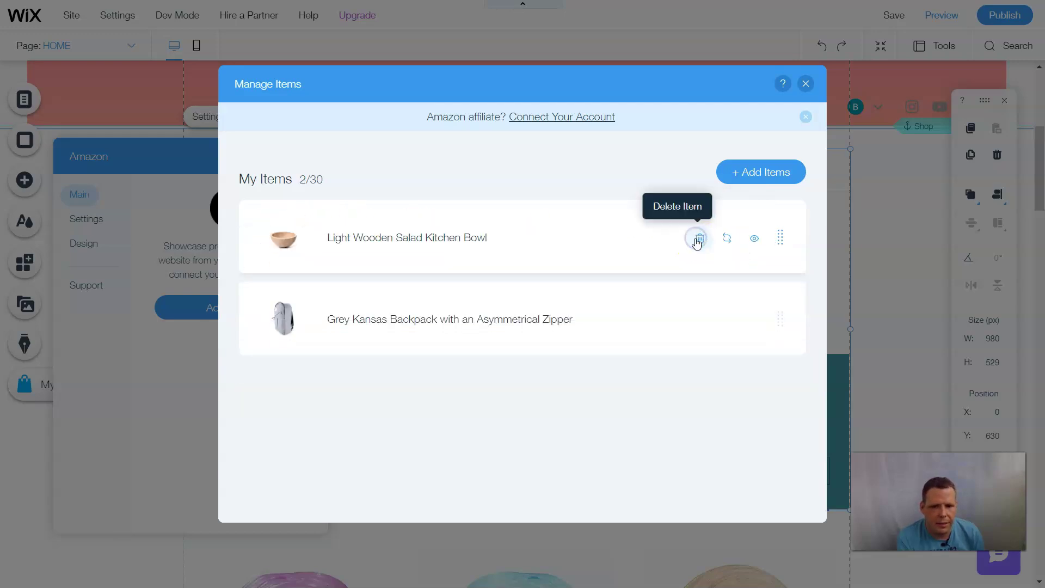
pyautogui.click(696, 239)
pyautogui.click(696, 240)
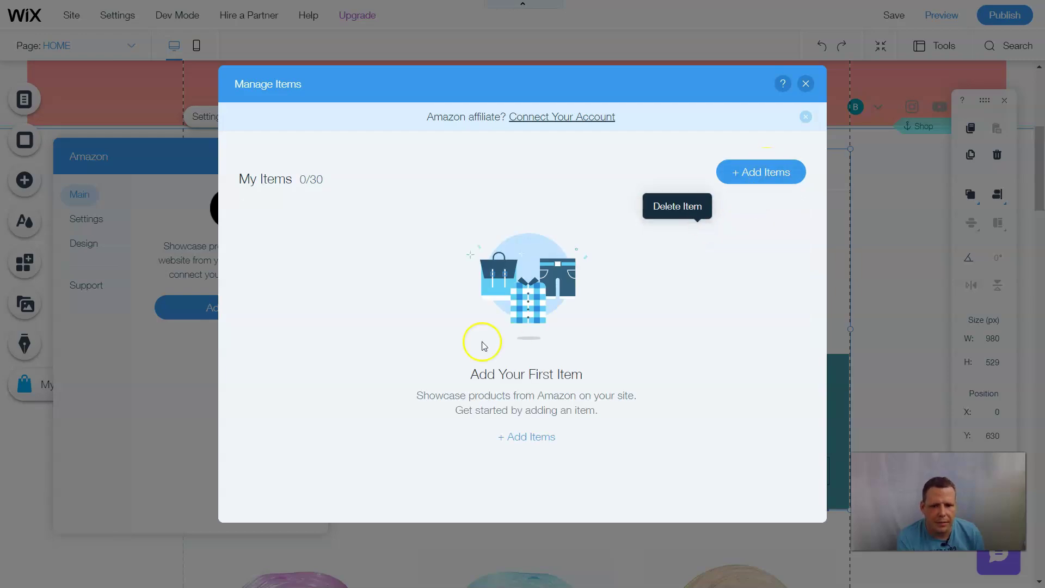
# Start adding Amazon items and search the USA store for "slime"
pyautogui.click(530, 437)
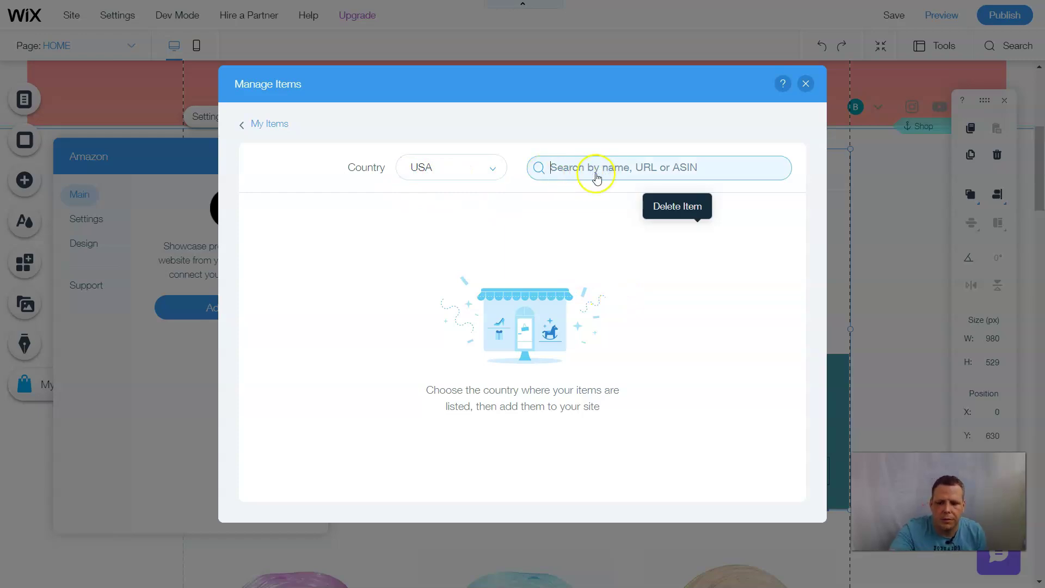
pyautogui.write('sa')
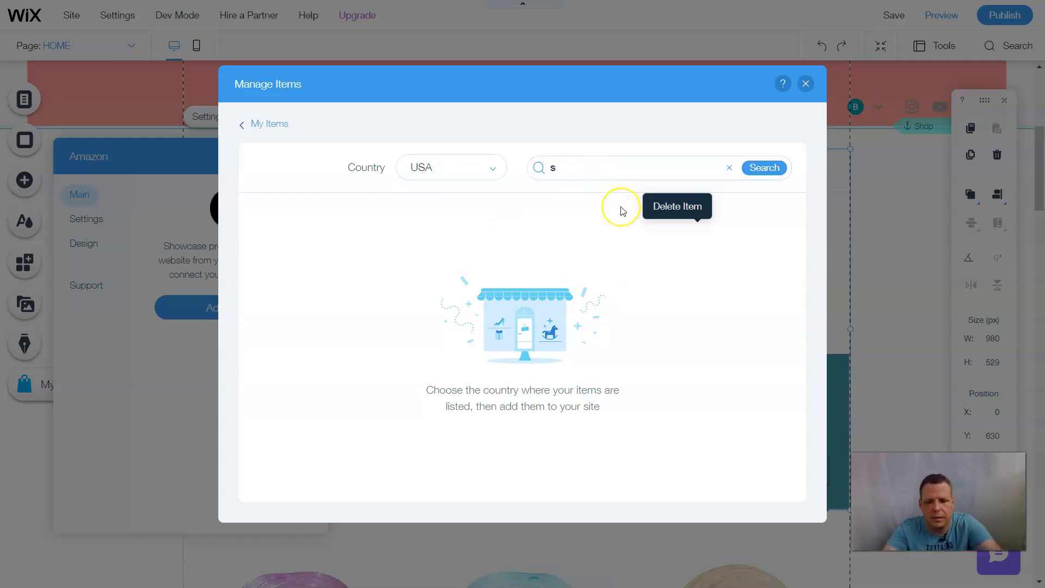
pyautogui.press('Return')
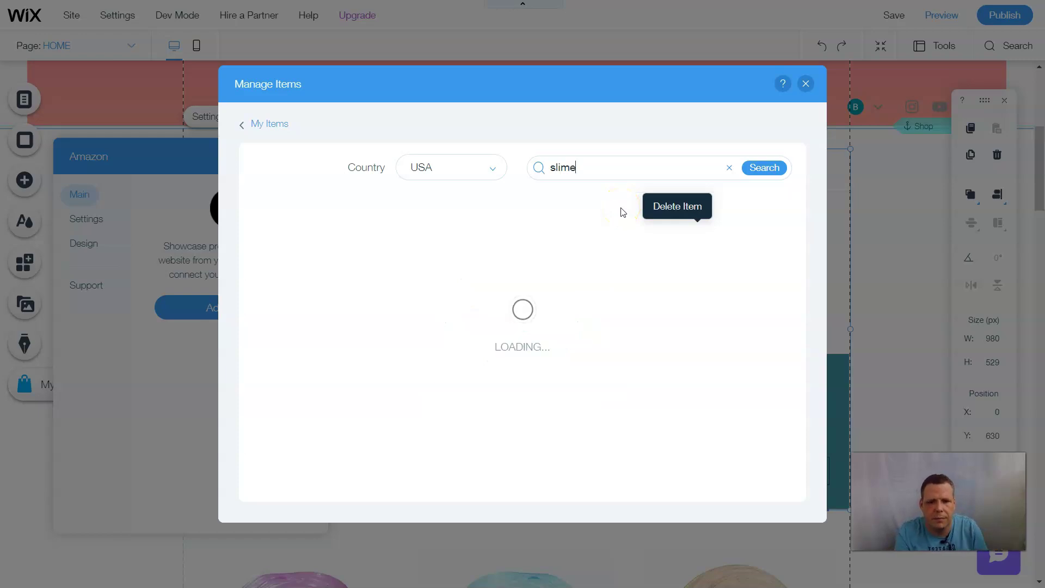
# Browse the slime results and select individual products, including the Elmer's GUE, Magictoy, Unicorn, 24 Pack Mini can and Play-Doh items
pyautogui.scroll(-5, 619, 297)
pyautogui.scroll(4, 479, 299)
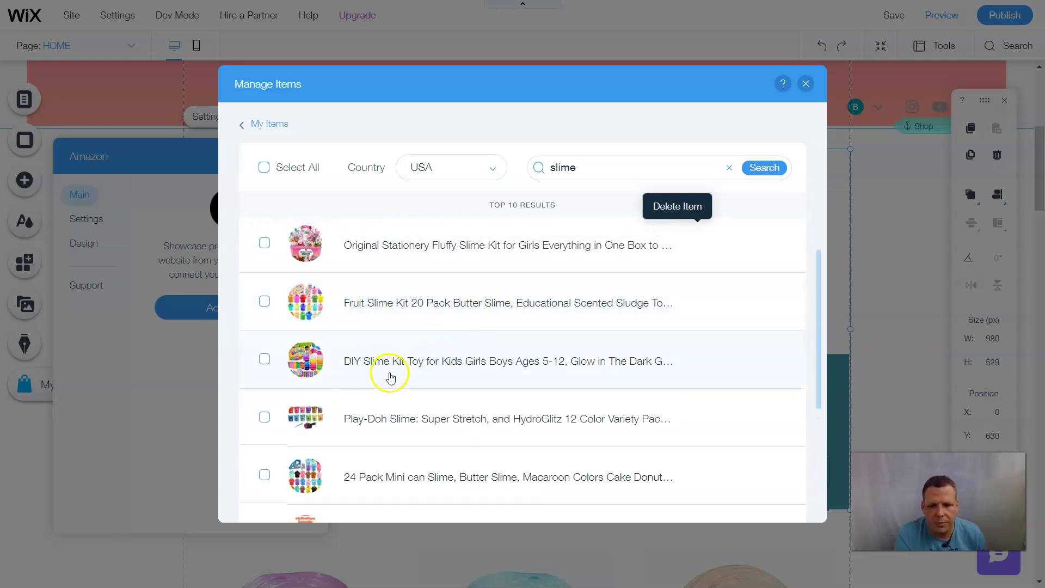
pyautogui.scroll(-4, 427, 377)
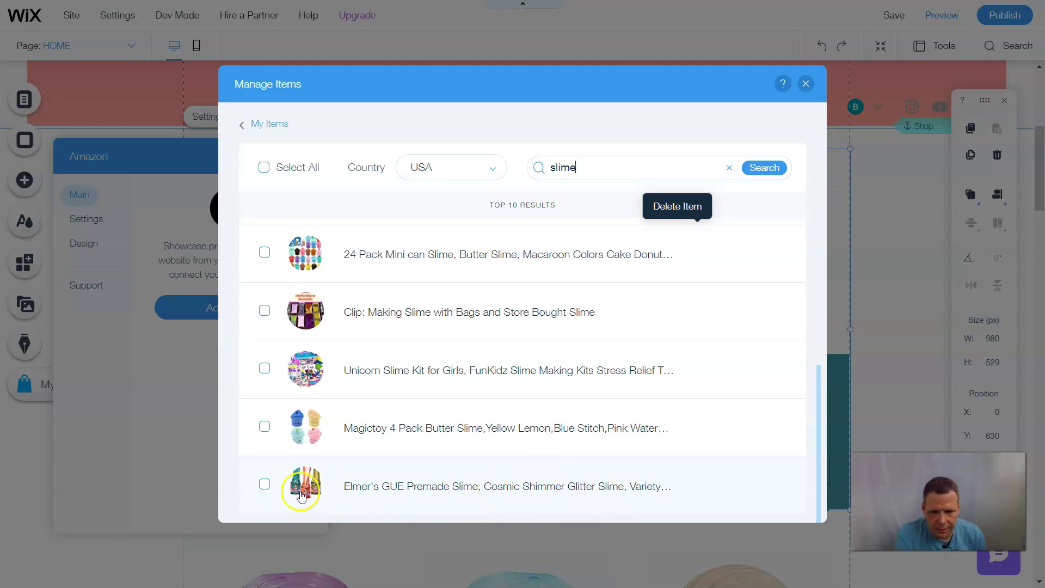
pyautogui.click(263, 484)
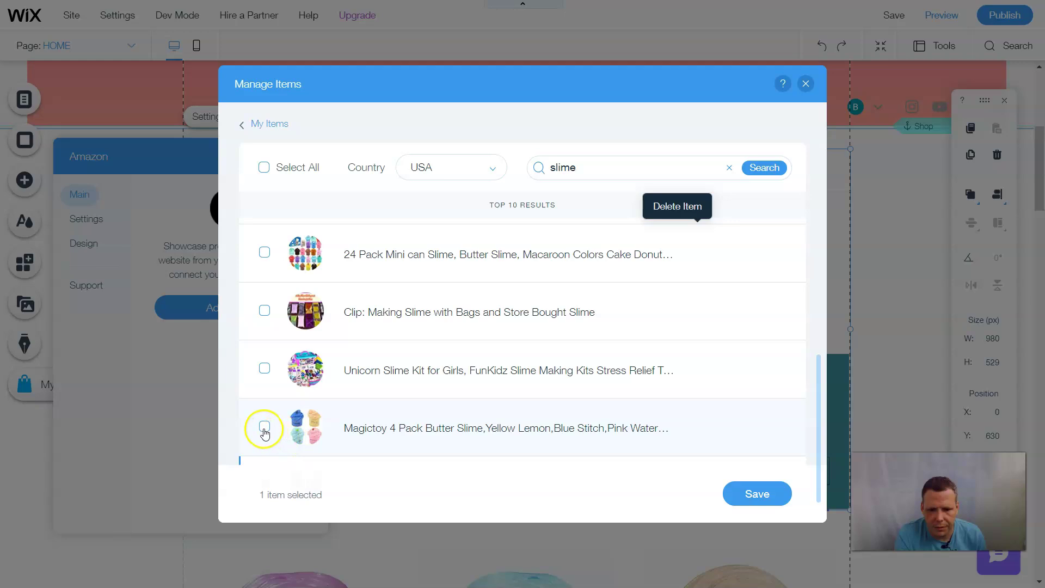
pyautogui.scroll(-2, 428, 432)
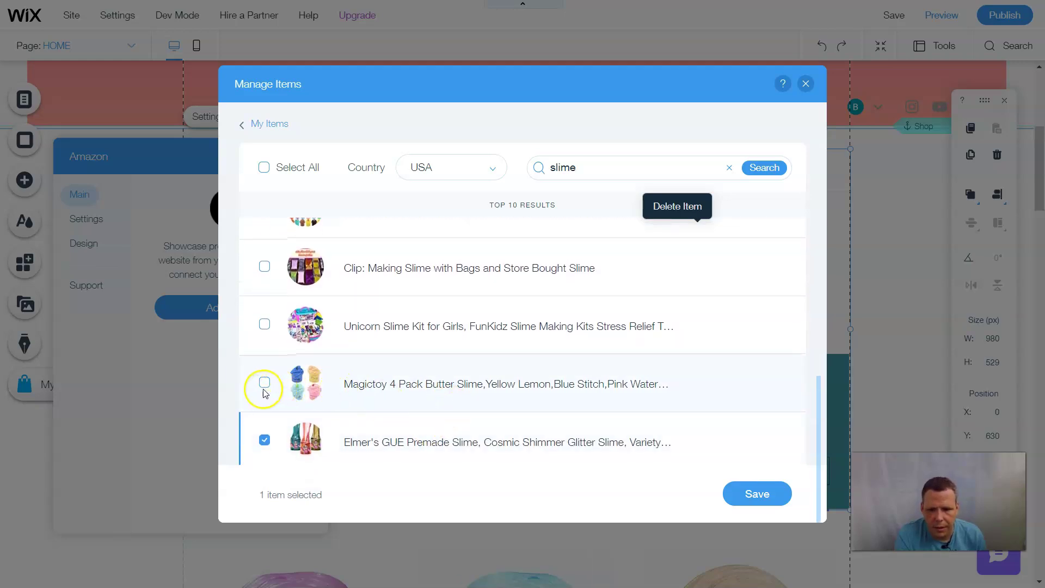
pyautogui.click(265, 383)
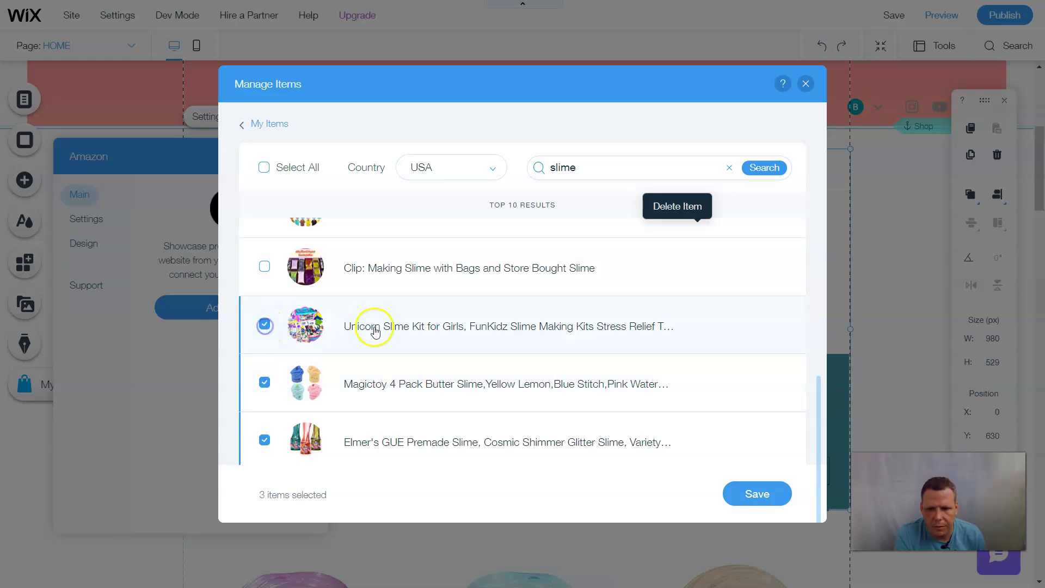
pyautogui.scroll(3, 375, 331)
pyautogui.scroll(3, 334, 333)
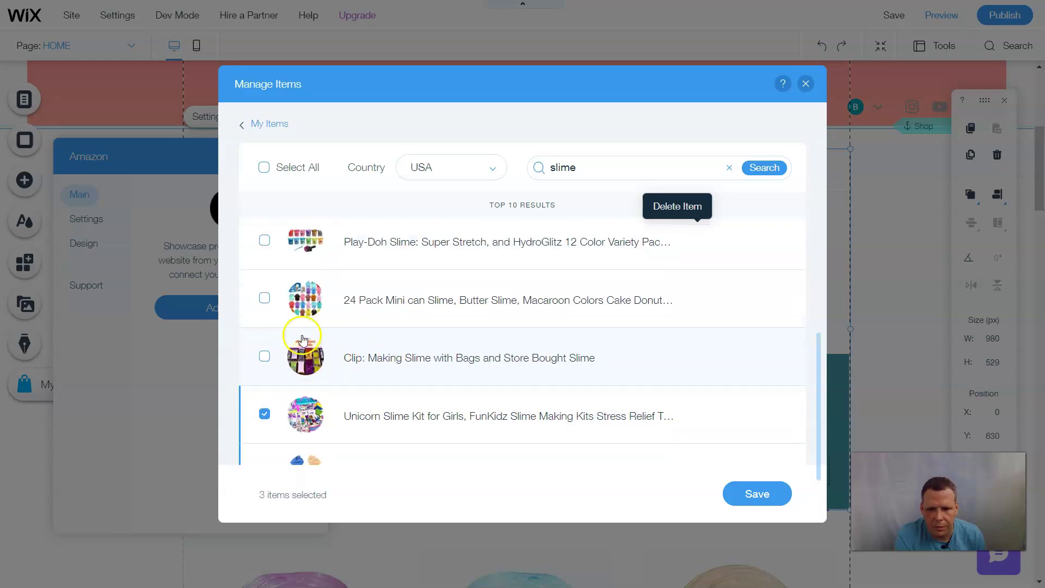
pyautogui.click(263, 248)
pyautogui.click(267, 363)
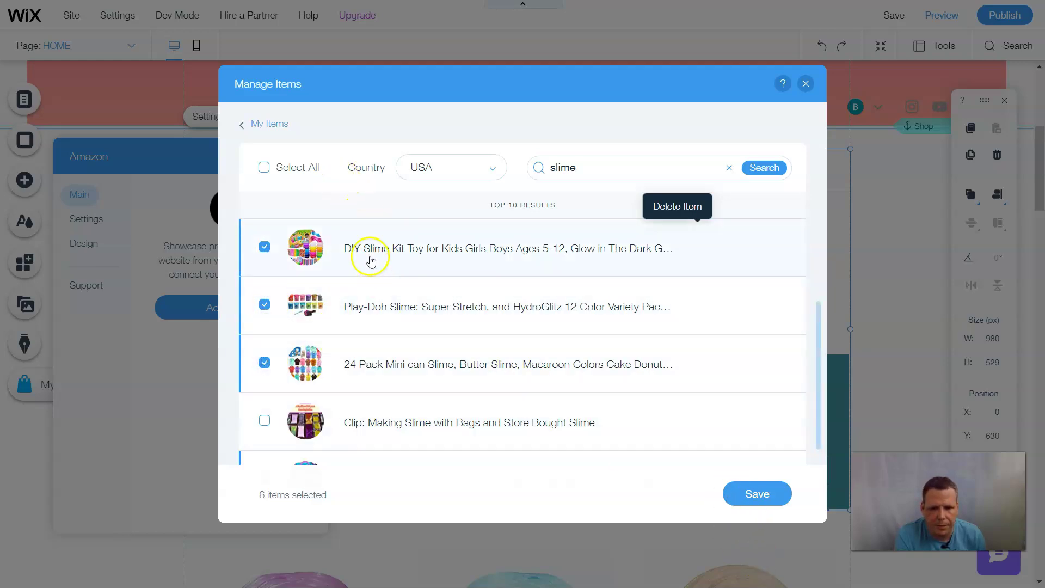
# Select all of the slime search results and save them to the Amazon gallery's items
pyautogui.click(265, 167)
pyautogui.scroll(2, 708, 277)
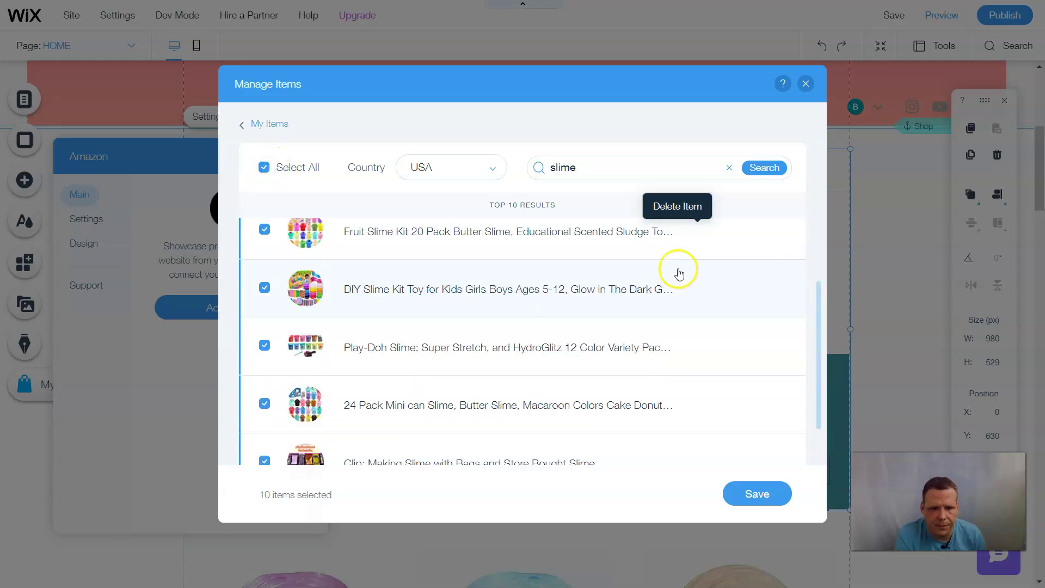
pyautogui.scroll(2, 672, 286)
pyautogui.scroll(-5, 680, 305)
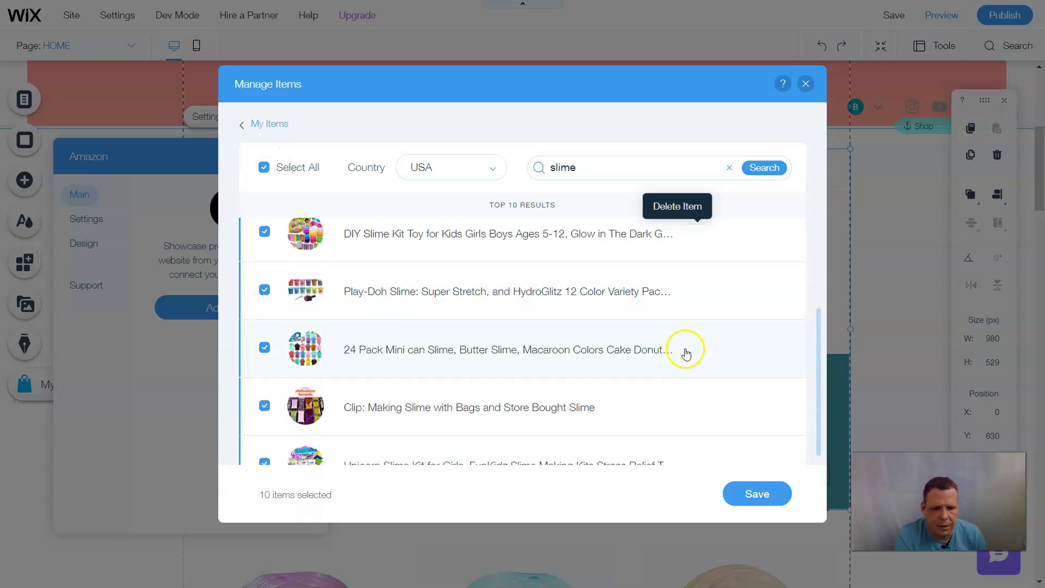
pyautogui.scroll(-1, 681, 350)
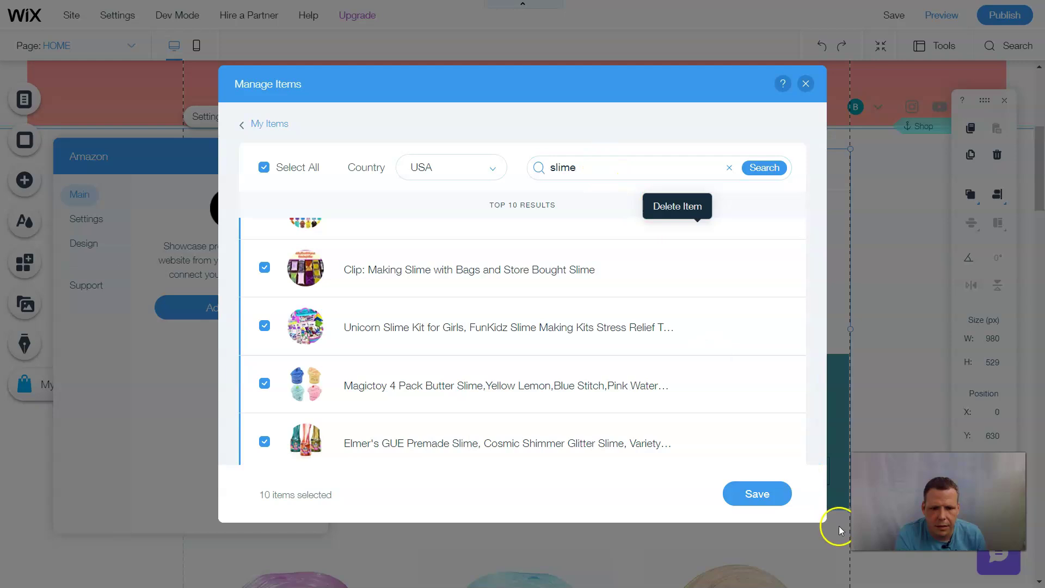
pyautogui.click(760, 495)
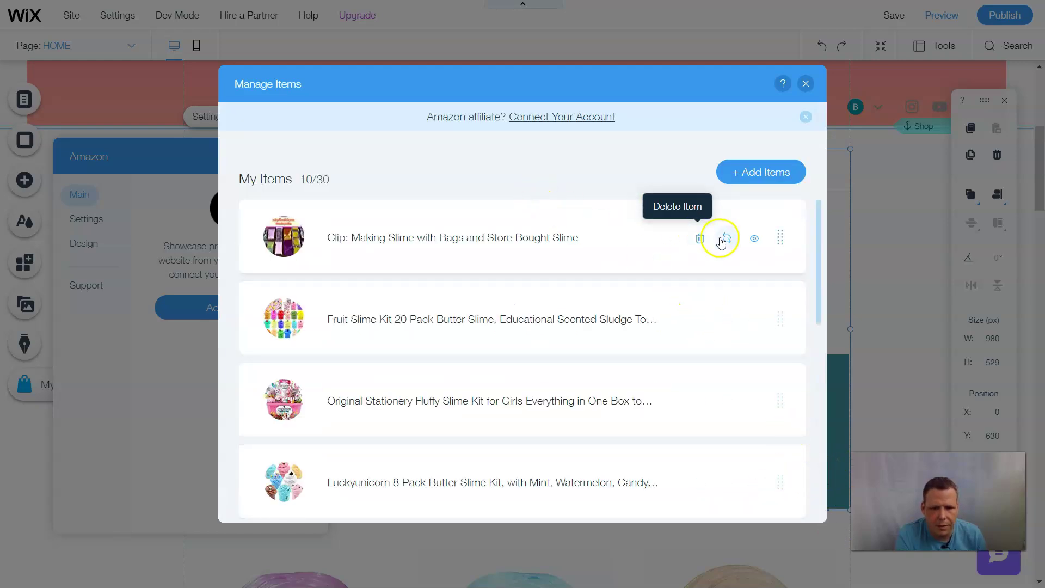
# Review the added items, search the USA store for "toy slime", and return to the item list without adding anything
pyautogui.scroll(-9, 598, 299)
pyautogui.scroll(3, 594, 304)
pyautogui.scroll(6, 593, 303)
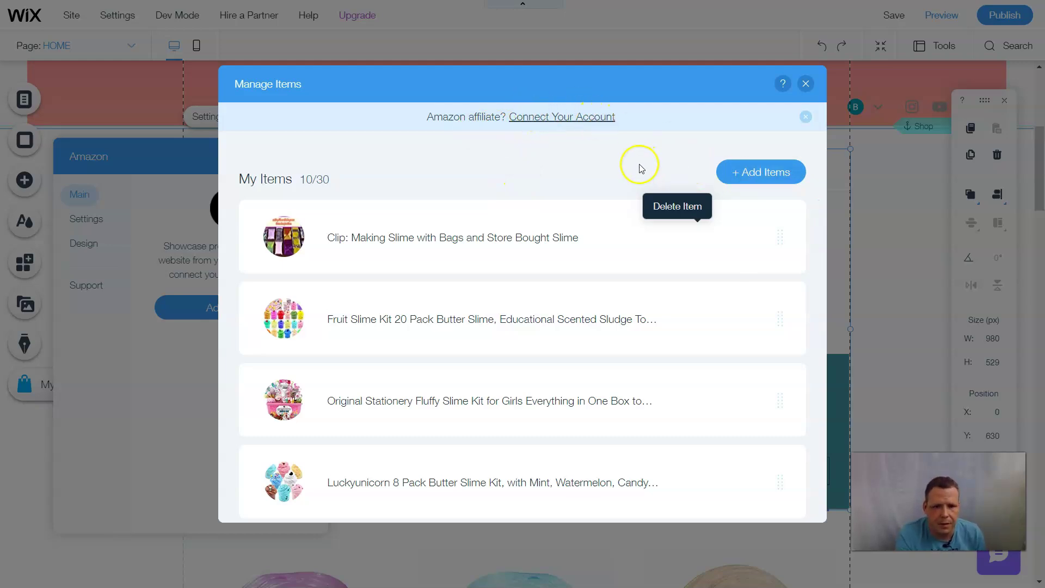
pyautogui.scroll(-9, 597, 229)
pyautogui.scroll(7, 608, 233)
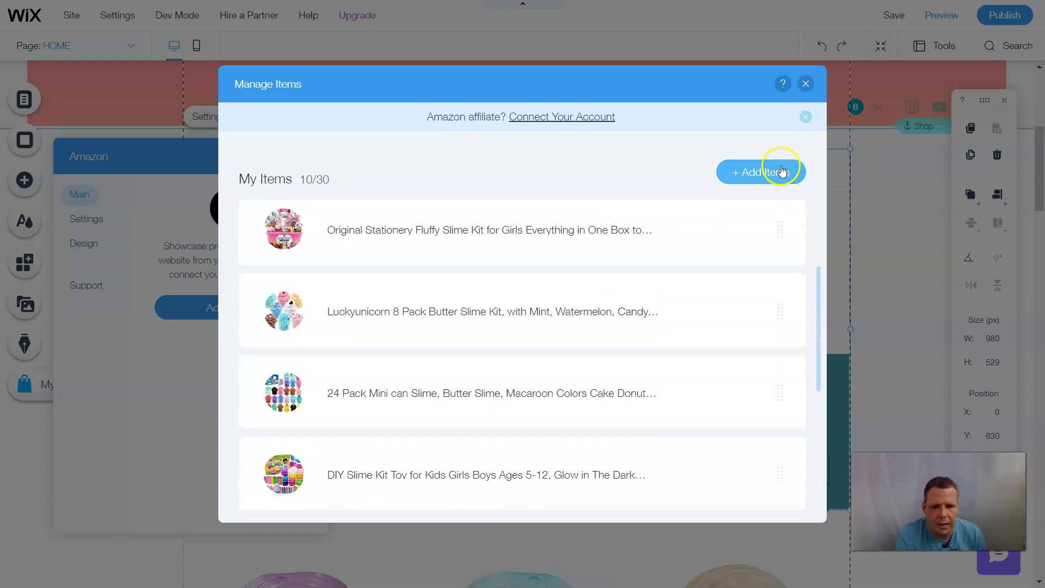
pyautogui.click(775, 171)
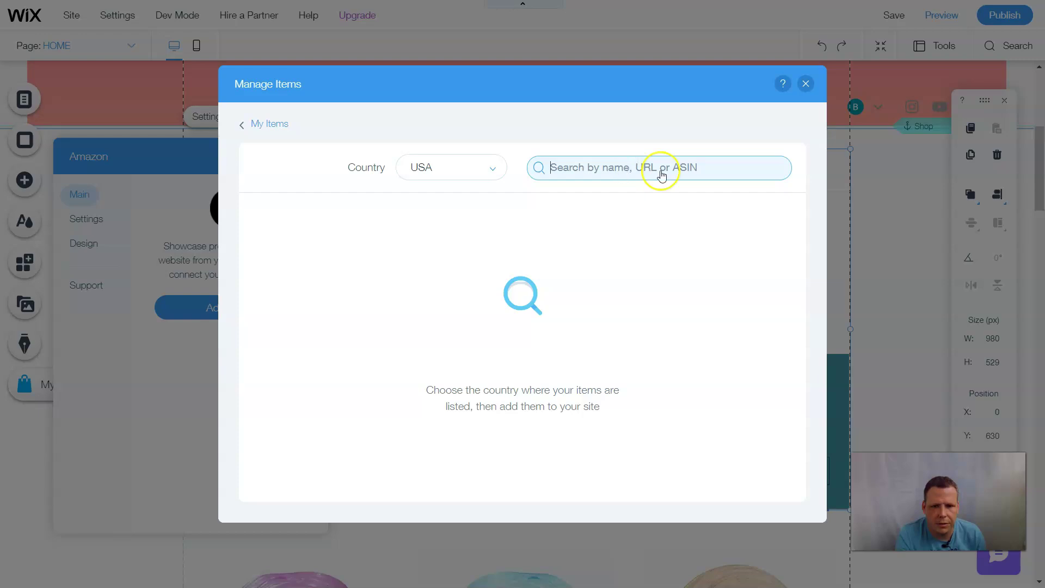
pyautogui.write('toy')
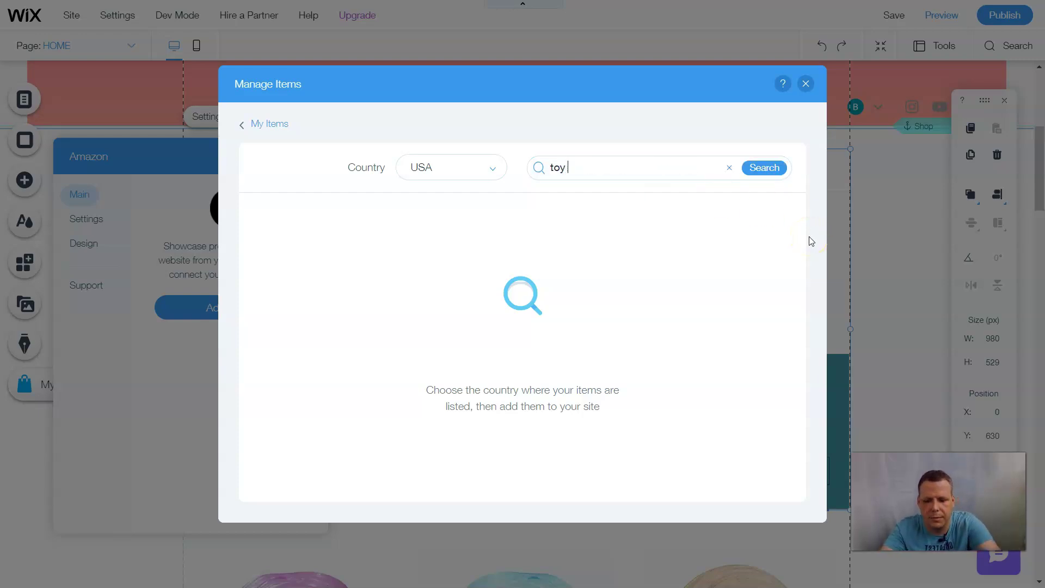
pyautogui.write(' slime')
pyautogui.press('Return')
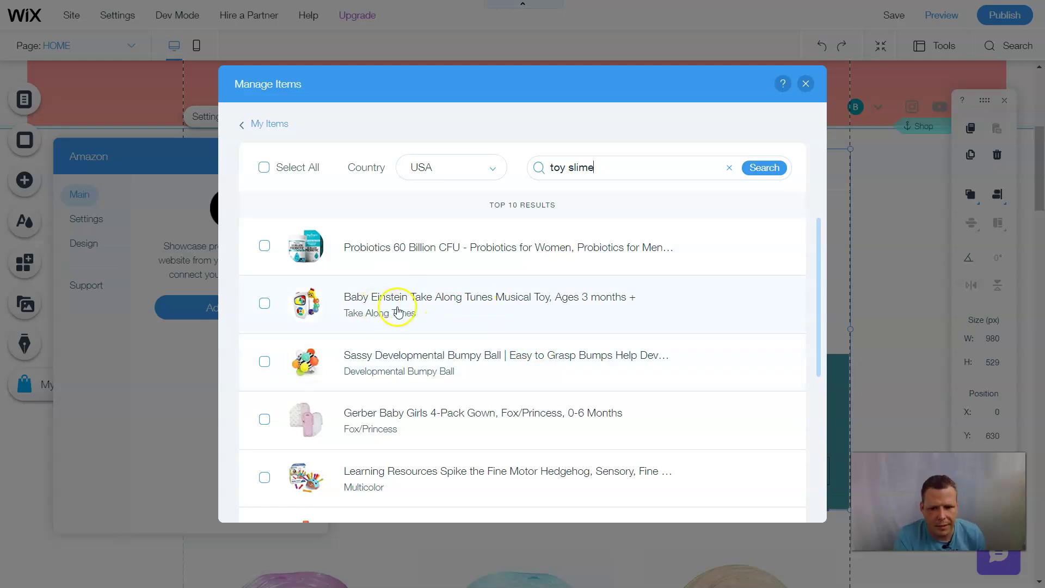
pyautogui.scroll(-5, 408, 343)
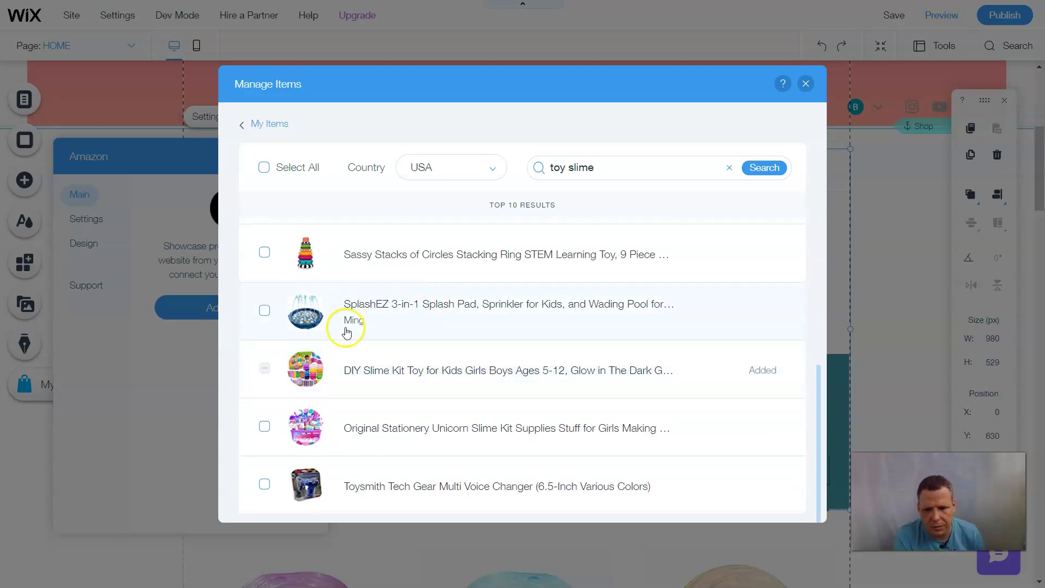
pyautogui.scroll(5, 374, 366)
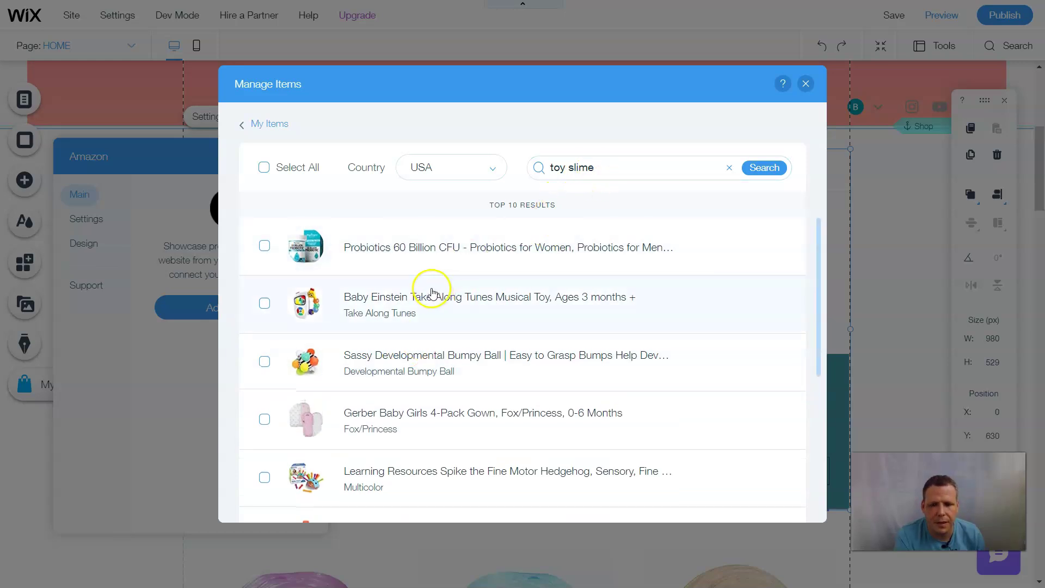
pyautogui.click(243, 128)
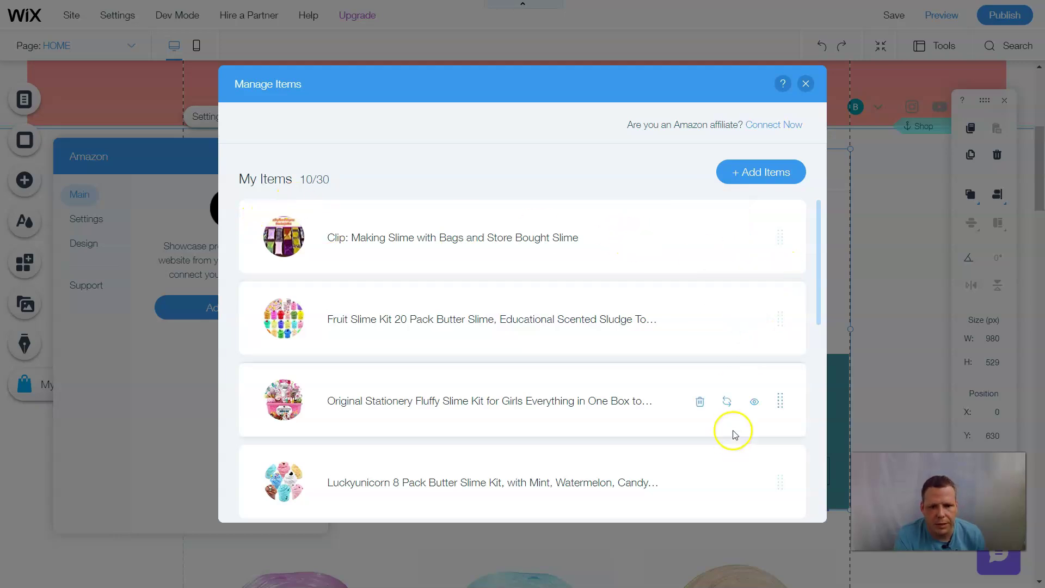
# View the Amazon affiliate account connection form, then close the item manager and the Amazon app settings
pyautogui.scroll(-3, 626, 431)
pyautogui.scroll(3, 618, 408)
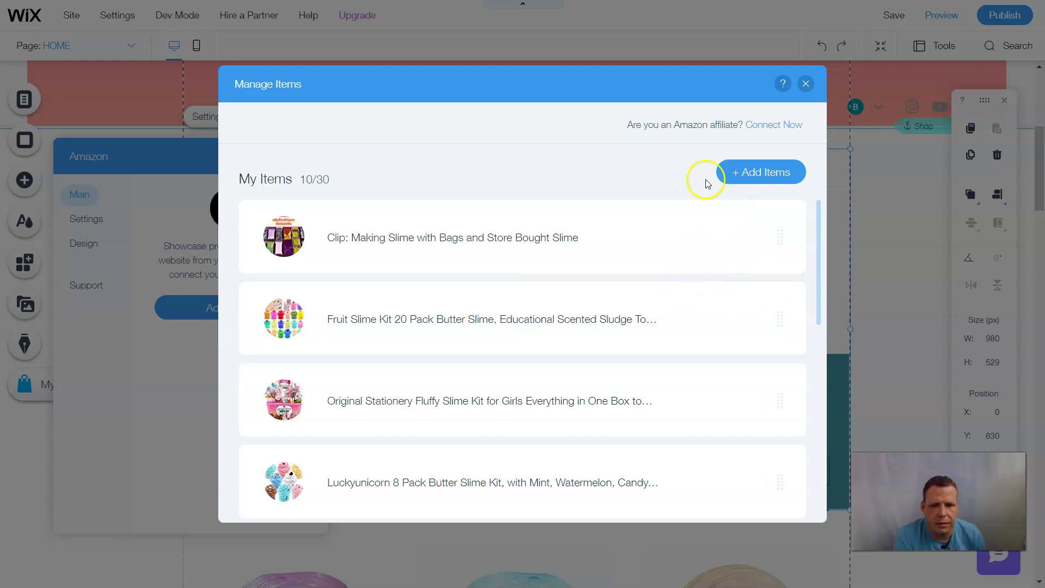
pyautogui.click(762, 125)
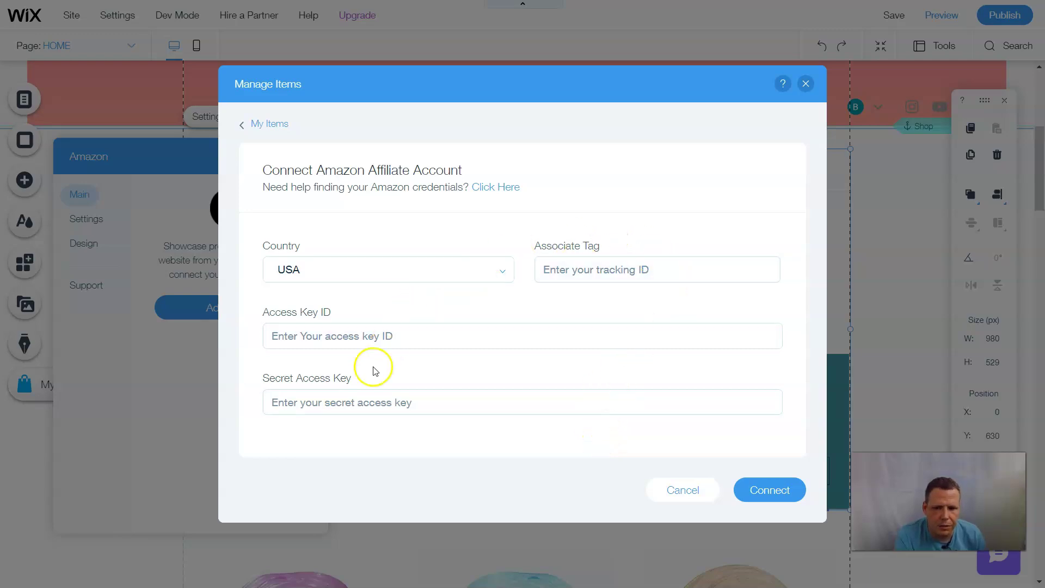
pyautogui.click(551, 268)
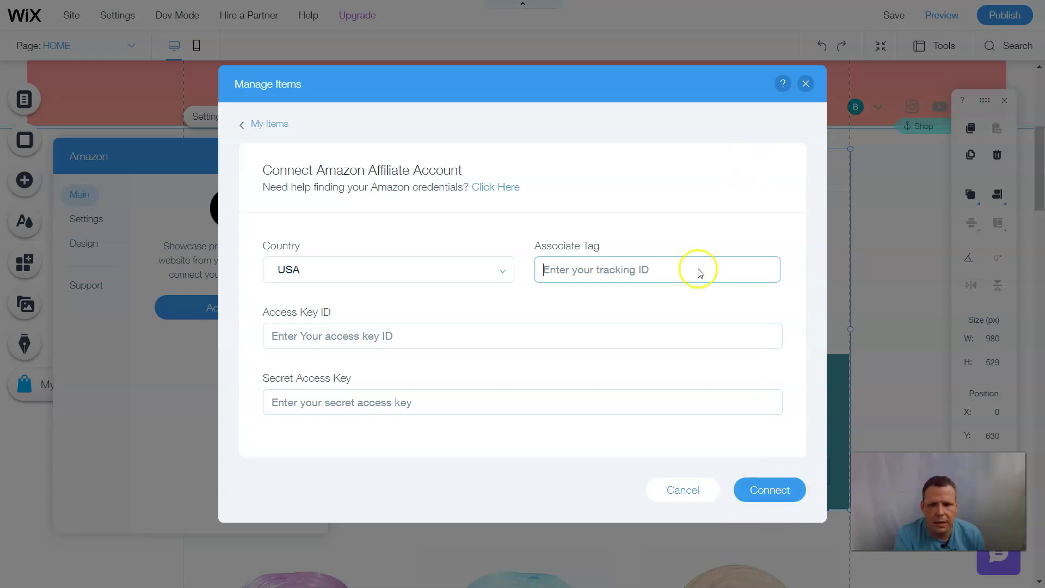
pyautogui.click(806, 84)
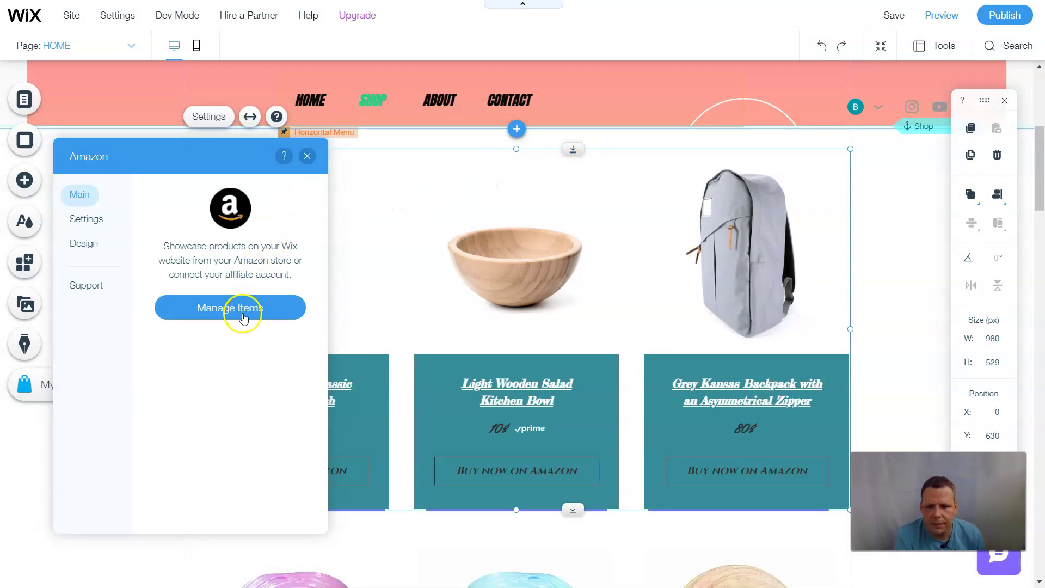
pyautogui.click(310, 155)
# Examine the slime products in the Amazon gallery on the home page and how they overlap the store's product grid
pyautogui.scroll(-1, 699, 273)
pyautogui.scroll(-1, 699, 272)
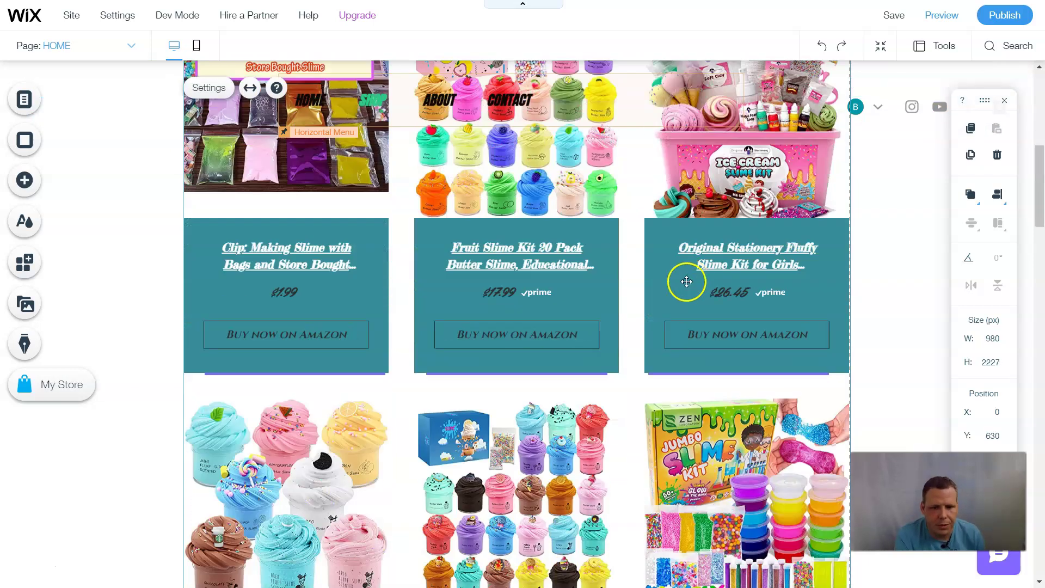
pyautogui.click(552, 330)
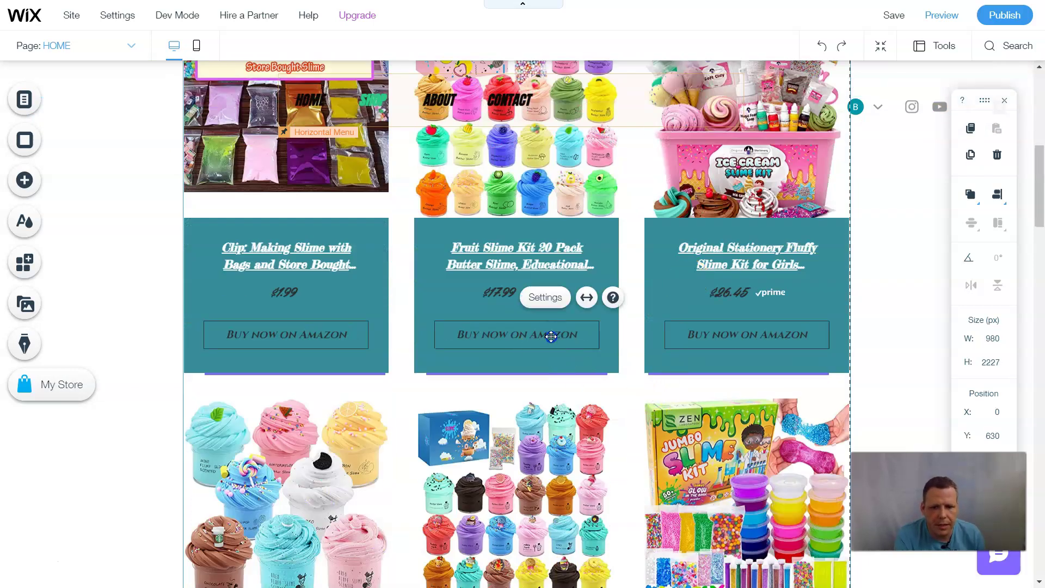
pyautogui.scroll(-5, 553, 374)
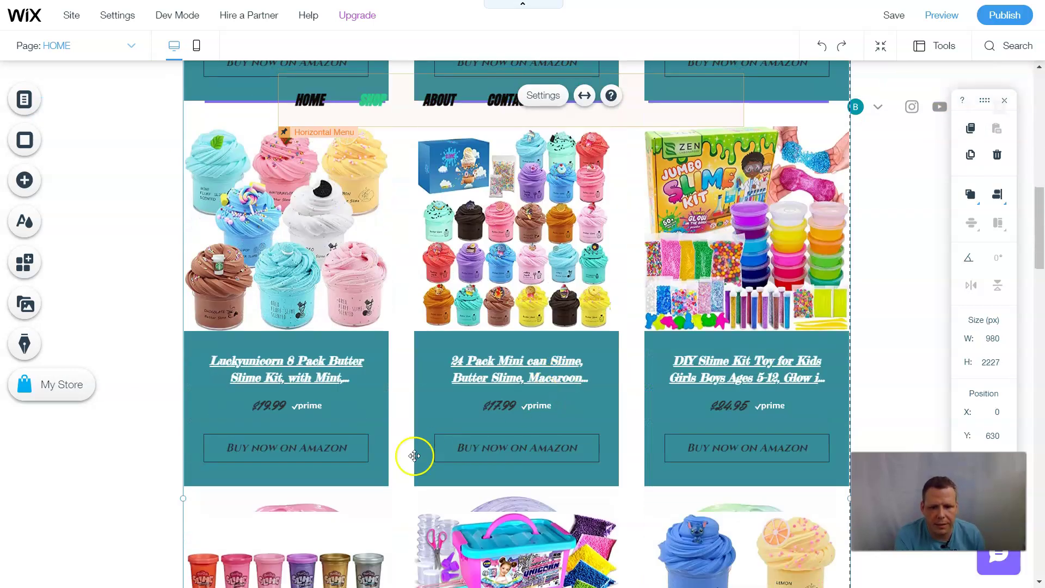
pyautogui.scroll(-4, 536, 334)
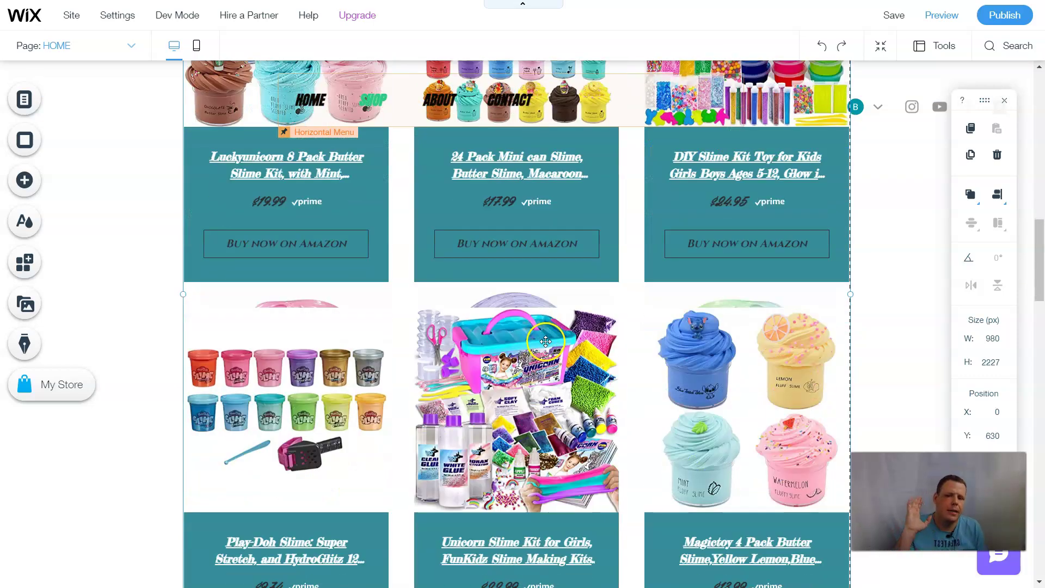
pyautogui.scroll(-10, 646, 367)
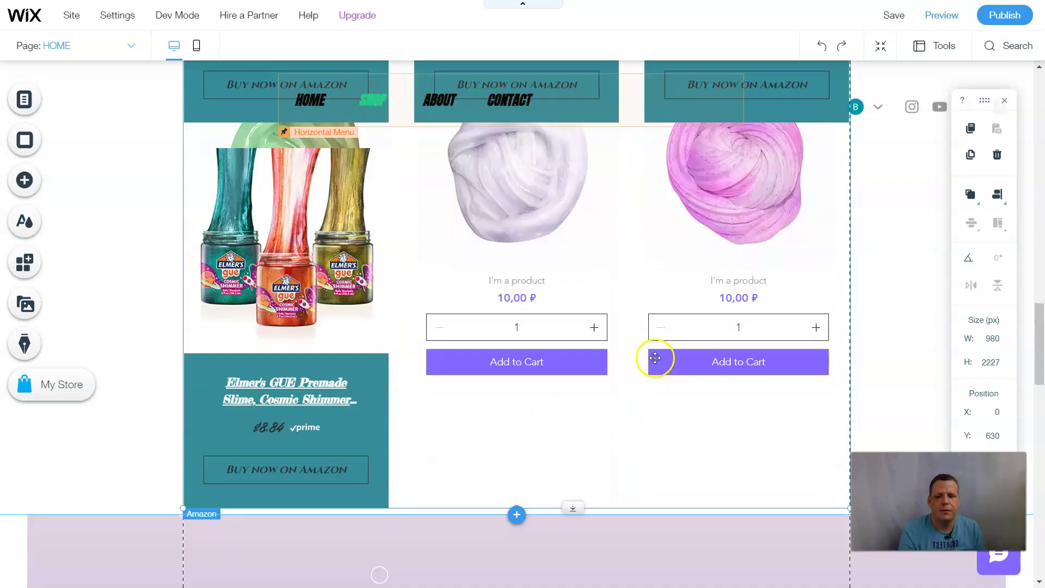
pyautogui.scroll(3, 655, 355)
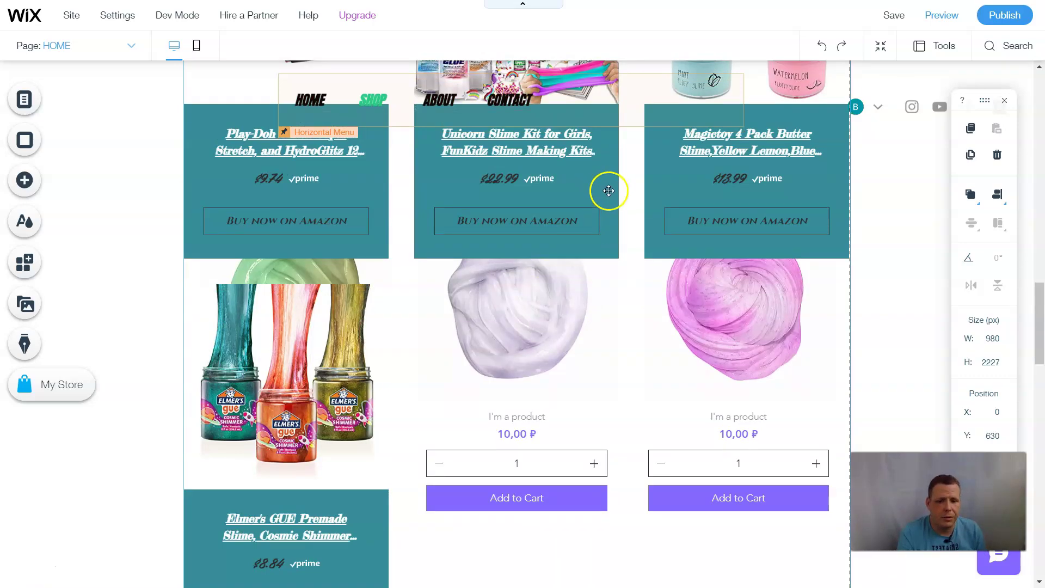
pyautogui.scroll(4, 623, 256)
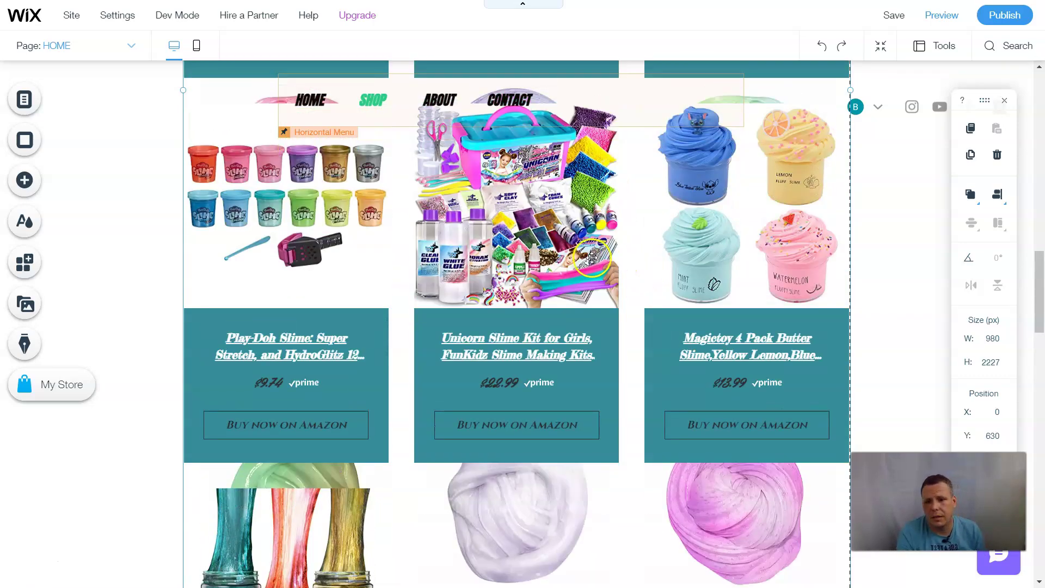
pyautogui.scroll(20, 592, 258)
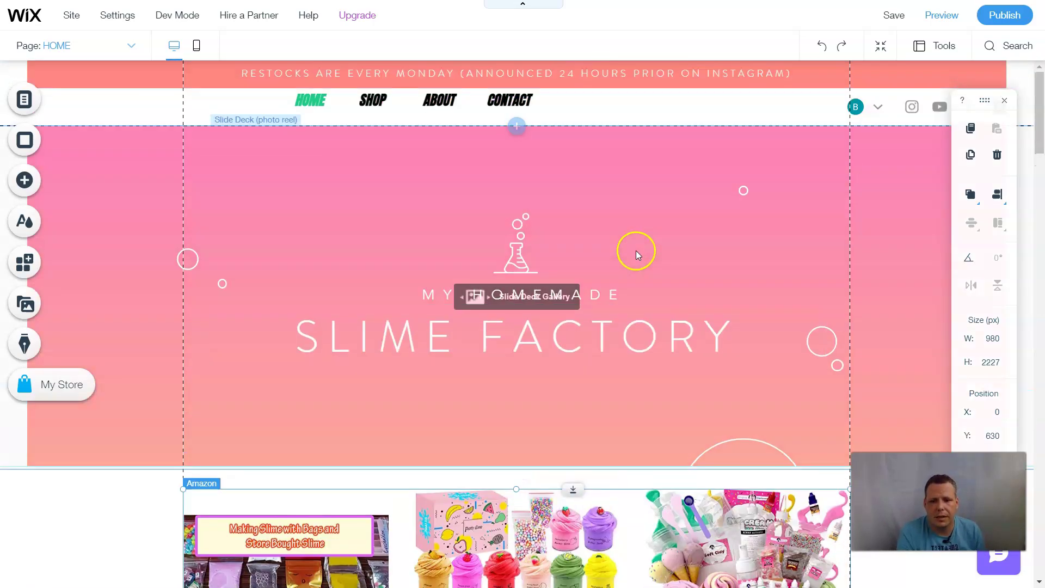
pyautogui.scroll(-15, 638, 253)
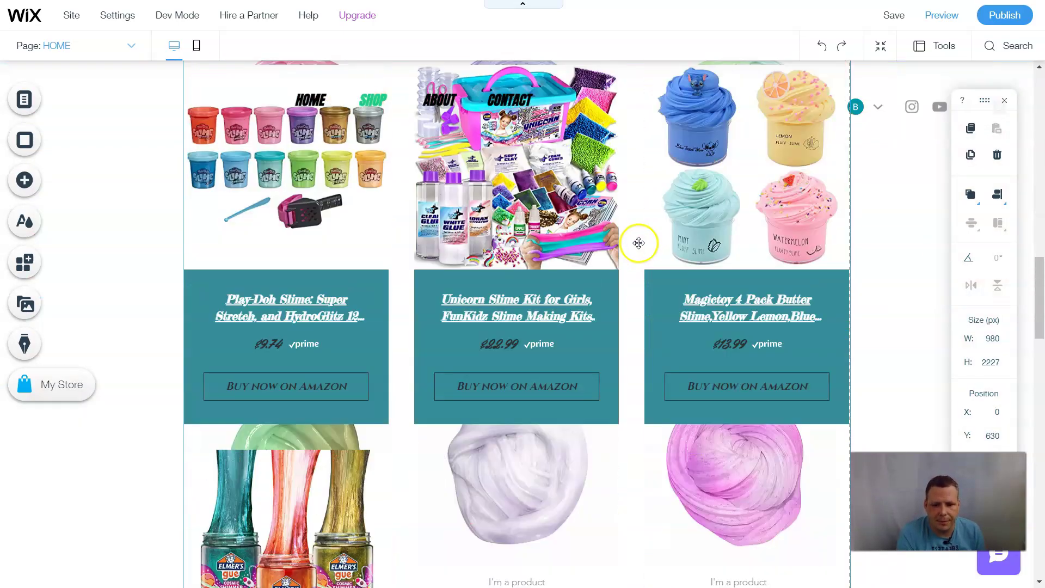
pyautogui.scroll(-7, 638, 243)
pyautogui.scroll(4, 648, 219)
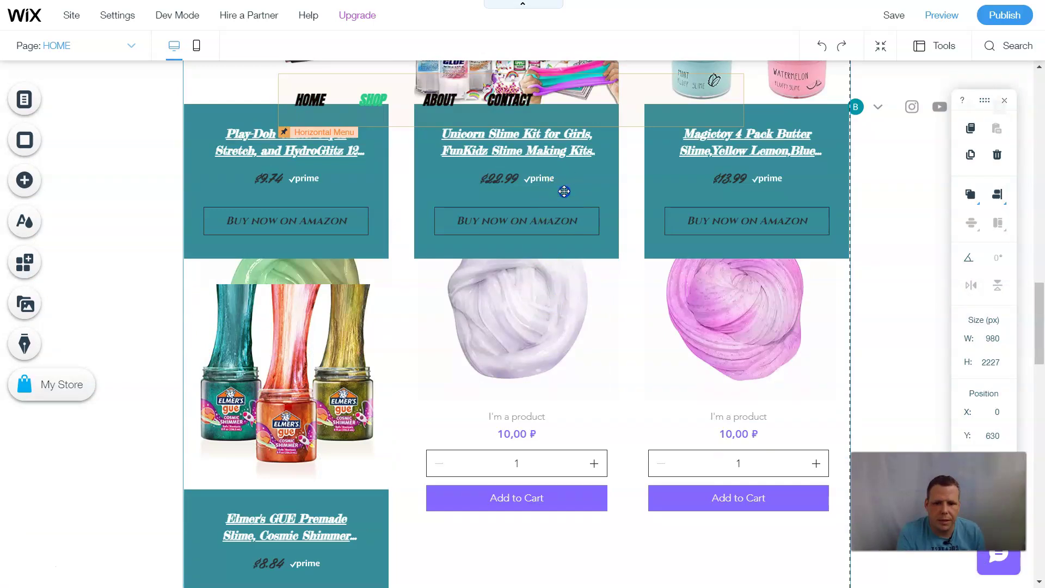
# Move the Amazon gallery down the home page to the contact form section, at about X -8, Y 4204
pyautogui.moveTo(564, 195); pyautogui.dragTo(663, 256)
pyautogui.scroll(10, 663, 256)
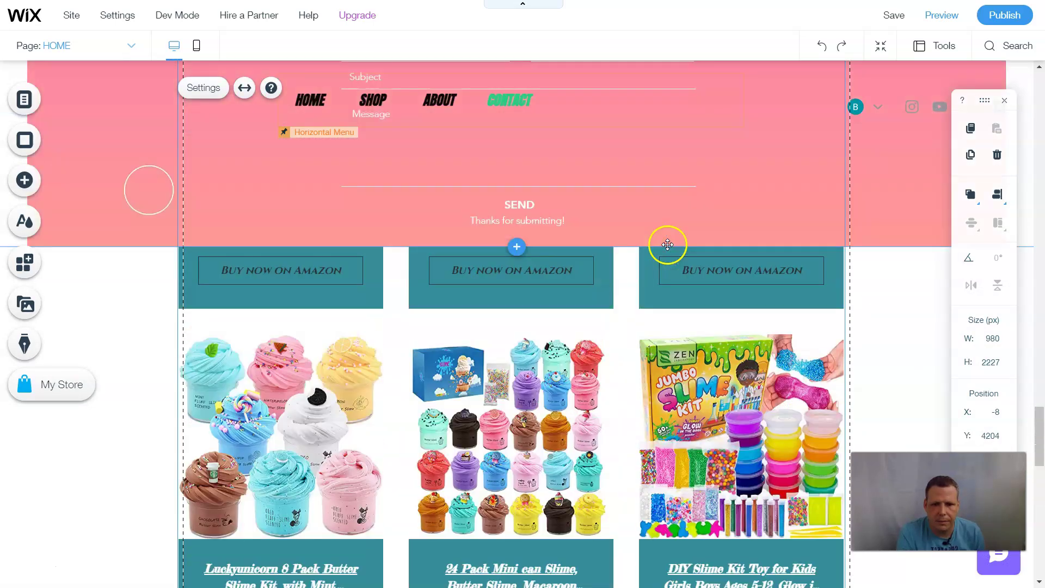
pyautogui.scroll(2, 668, 243)
pyautogui.scroll(-4, 660, 254)
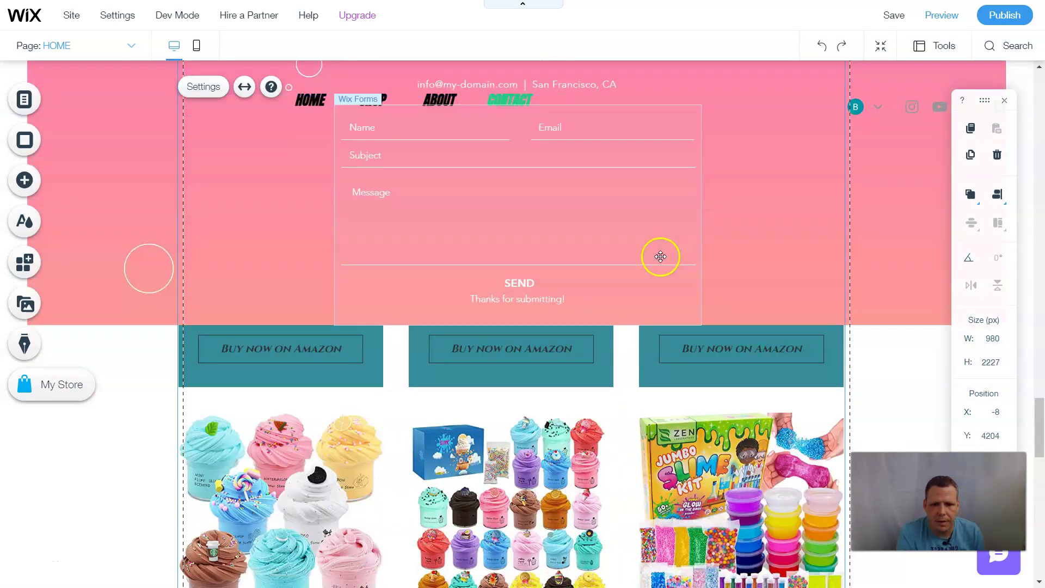
# Move the Amazon gallery directly below the contact form on the home page, centred at X 0, Y 4657
pyautogui.moveTo(615, 294); pyautogui.dragTo(610, 329)
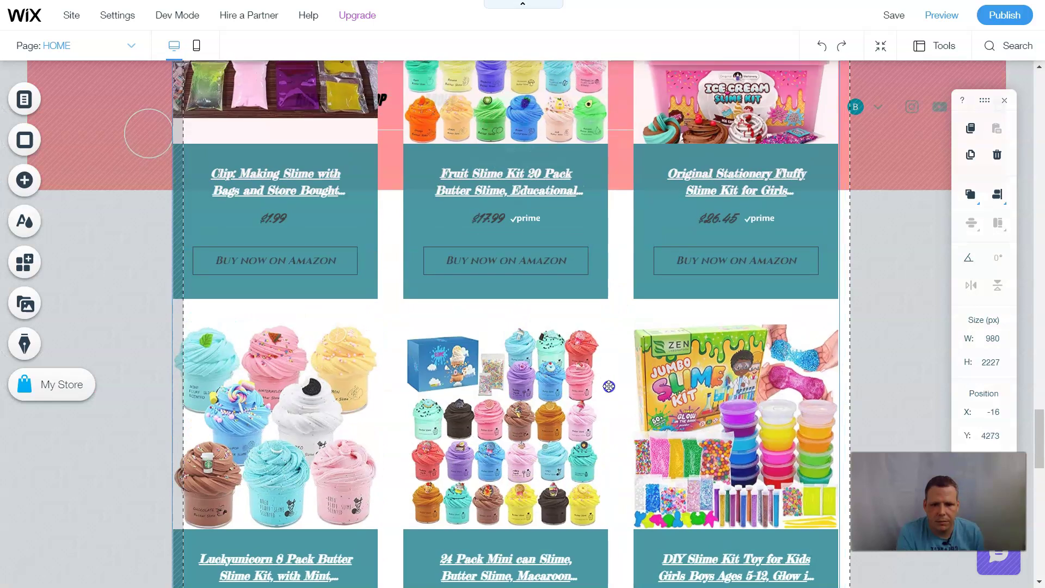
pyautogui.scroll(-3, 607, 424)
pyautogui.moveTo(607, 425); pyautogui.dragTo(614, 514)
pyautogui.scroll(8, 653, 350)
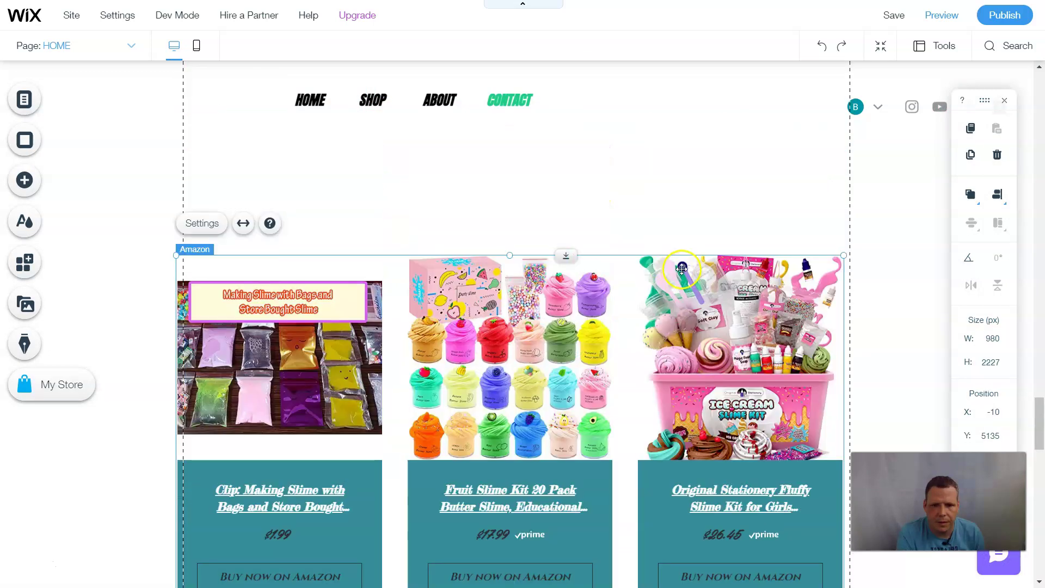
pyautogui.scroll(-3, 653, 338)
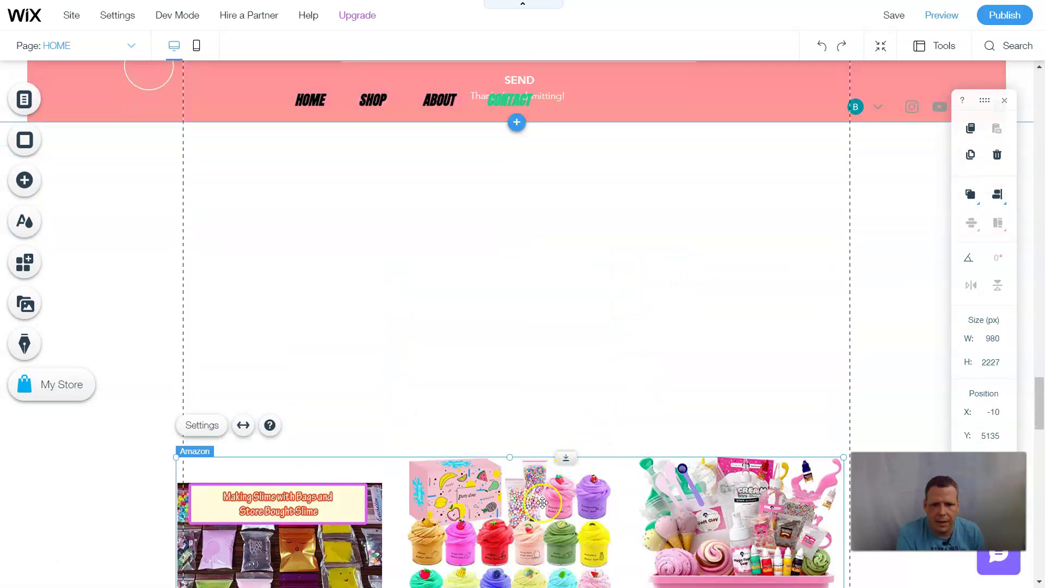
pyautogui.moveTo(547, 435); pyautogui.dragTo(548, 177)
pyautogui.moveTo(816, 246); pyautogui.dragTo(817, 246)
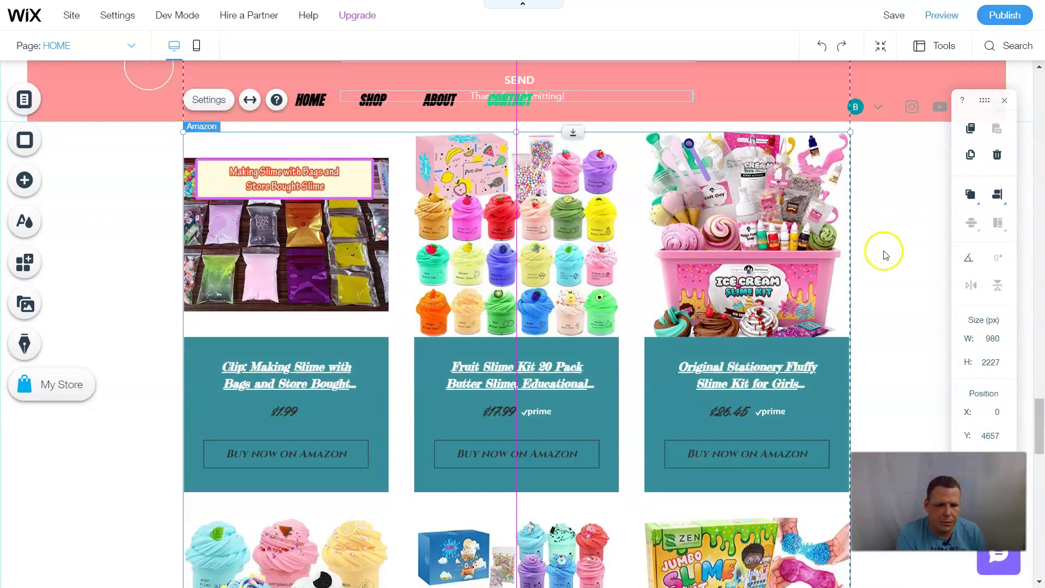
# Examine the whole home page from the header through the shop, about and contact sections to the Amazon gallery
pyautogui.scroll(10, 881, 255)
pyautogui.scroll(15, 818, 309)
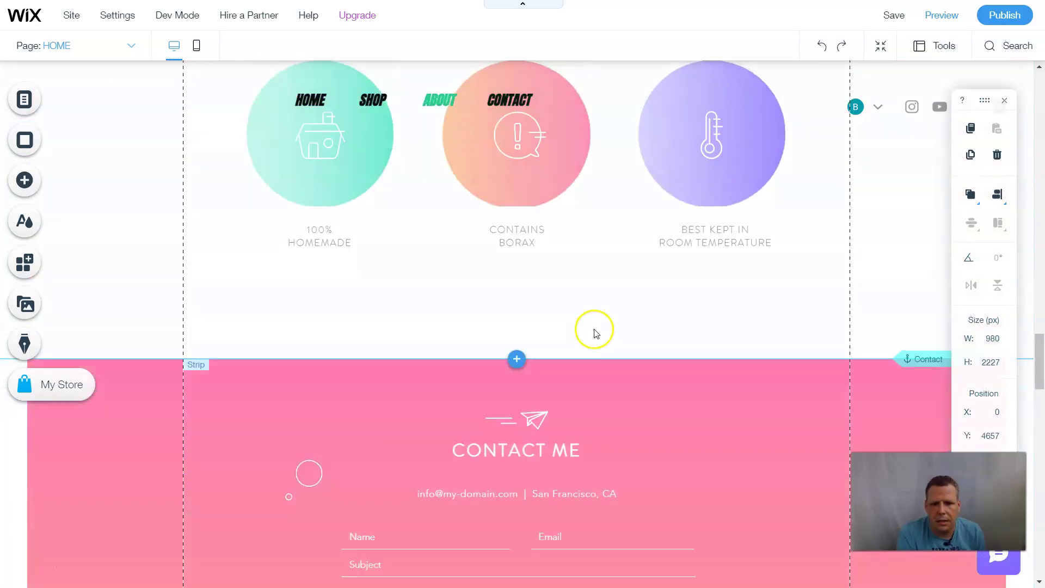
pyautogui.scroll(12, 658, 310)
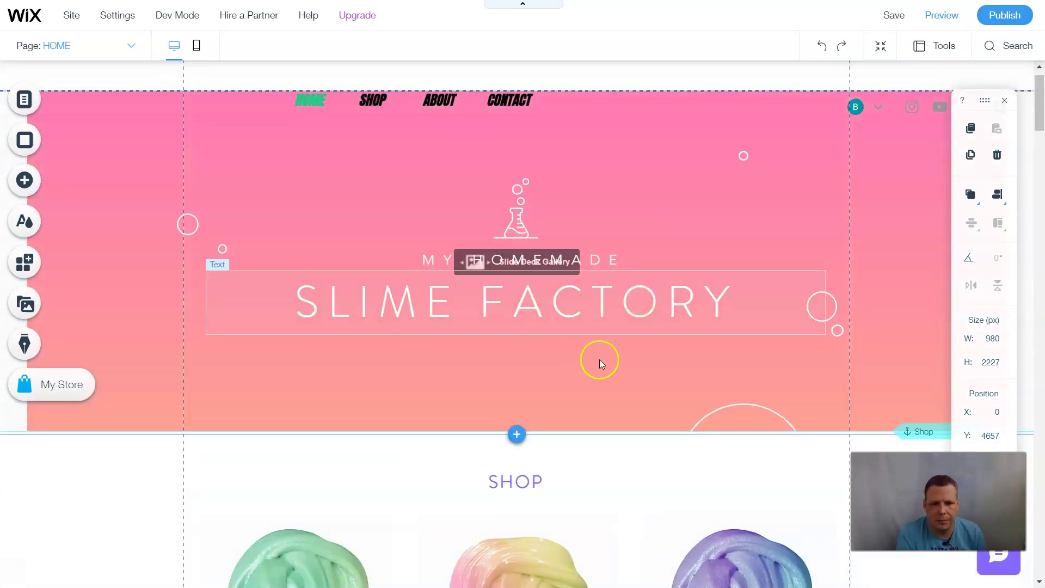
pyautogui.scroll(1, 604, 381)
pyautogui.scroll(-5, 653, 373)
pyautogui.scroll(-15, 663, 375)
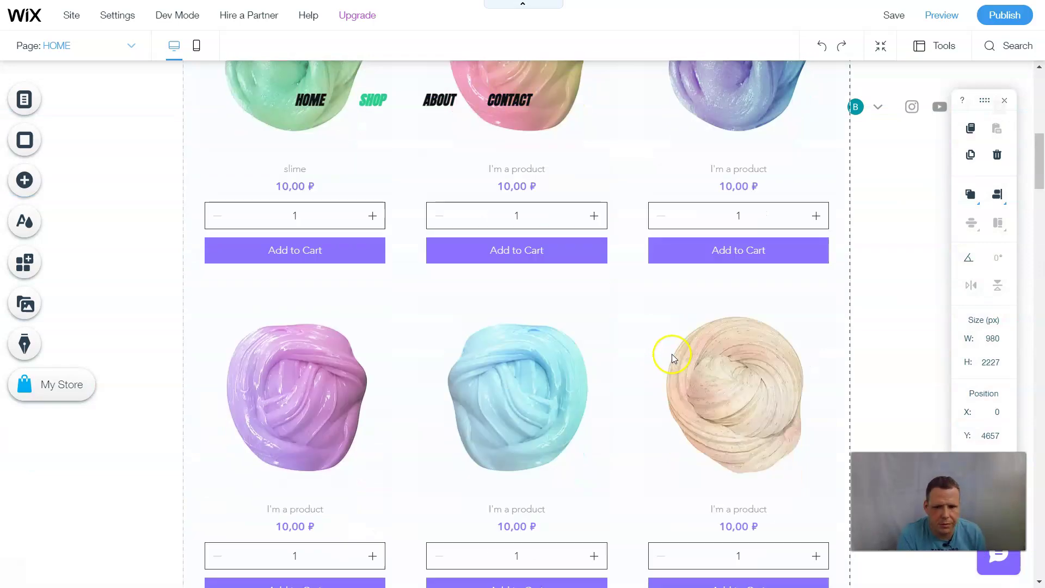
pyautogui.scroll(-6, 664, 340)
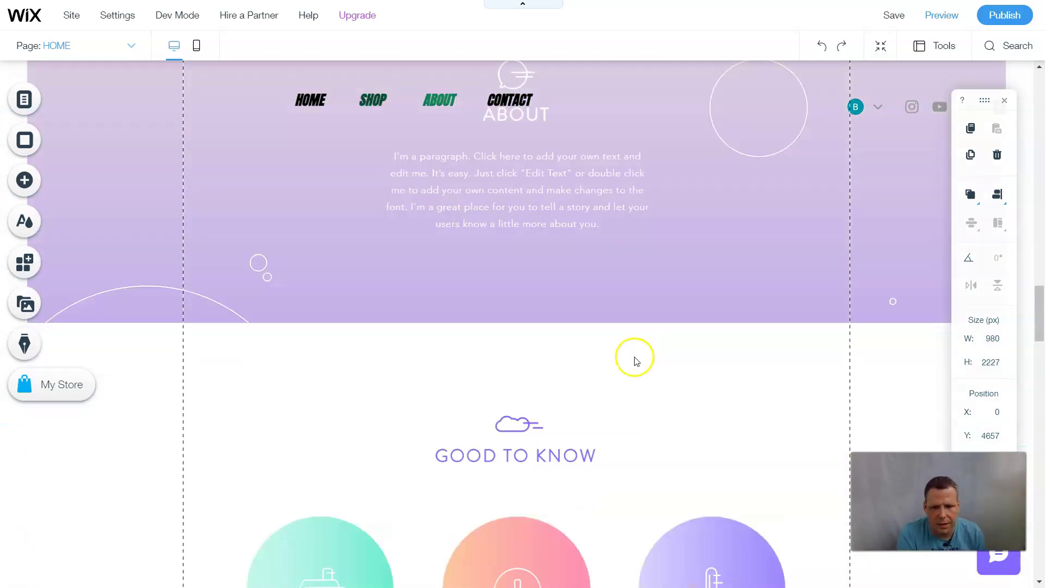
pyautogui.scroll(-8, 625, 345)
pyautogui.scroll(-10, 612, 366)
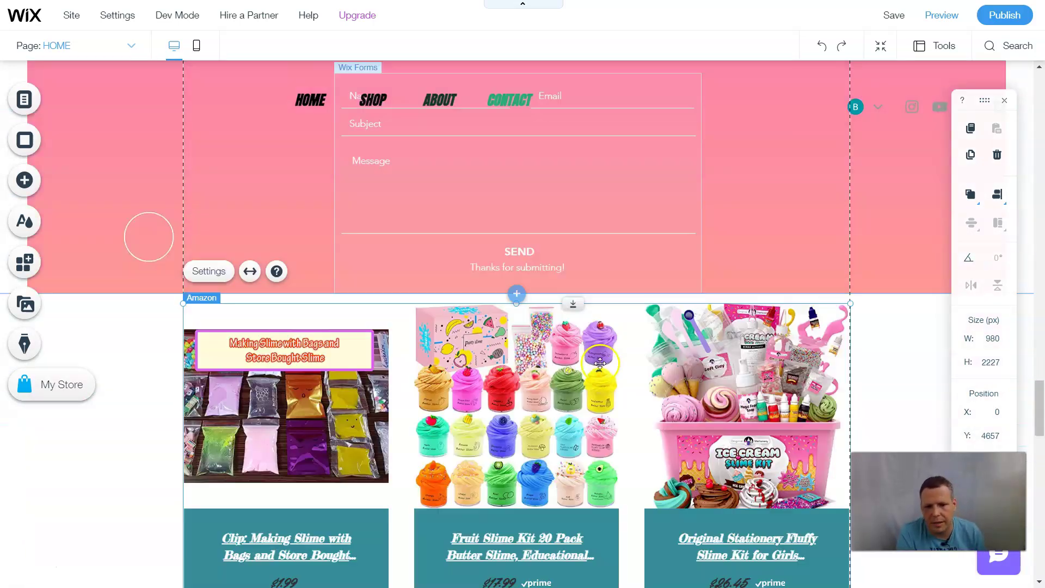
pyautogui.scroll(2, 629, 334)
pyautogui.scroll(1, 616, 329)
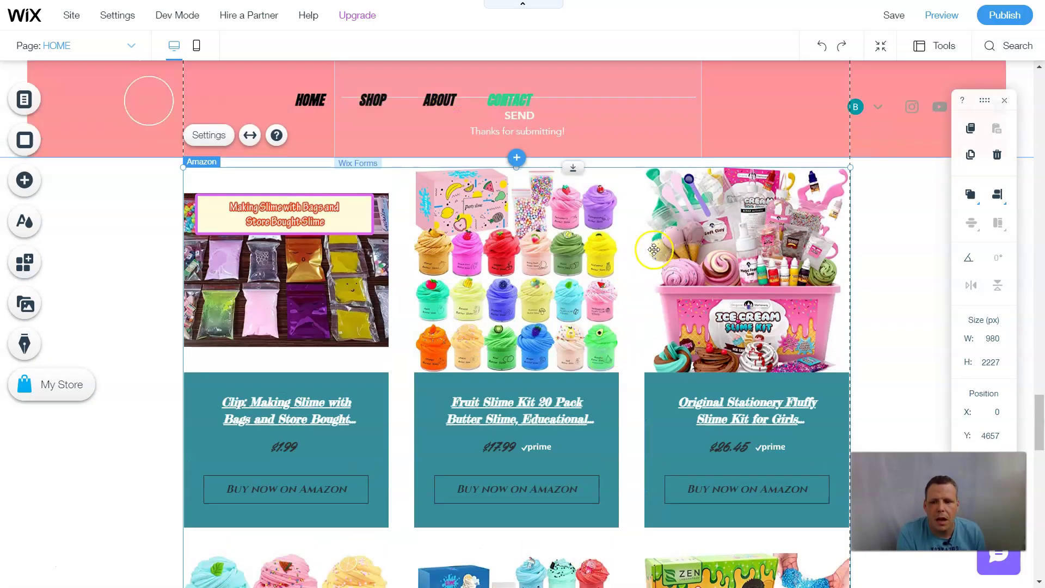
# Add a blank page to the site menu
pyautogui.click(38, 105)
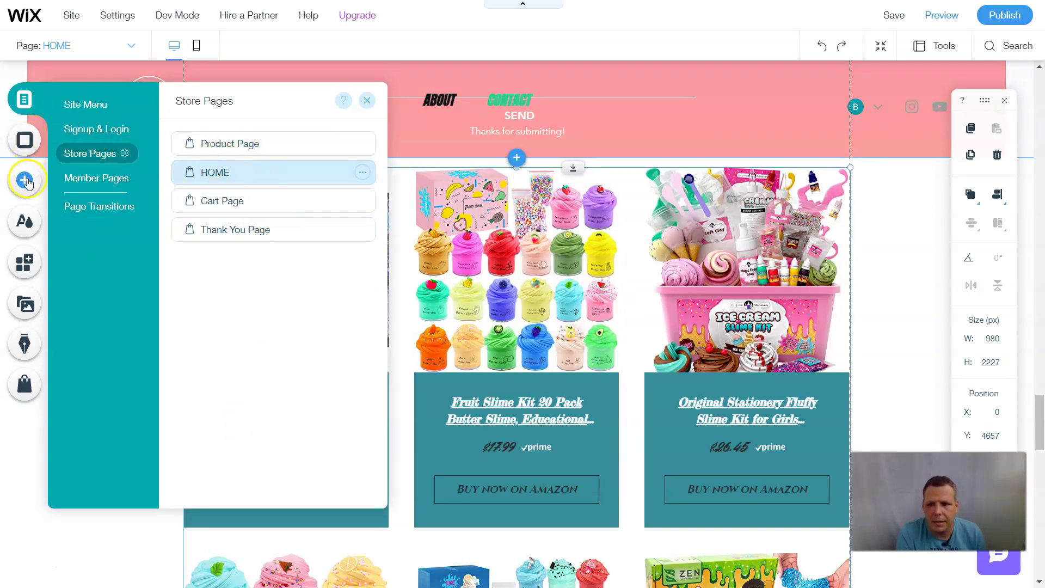
pyautogui.click(94, 105)
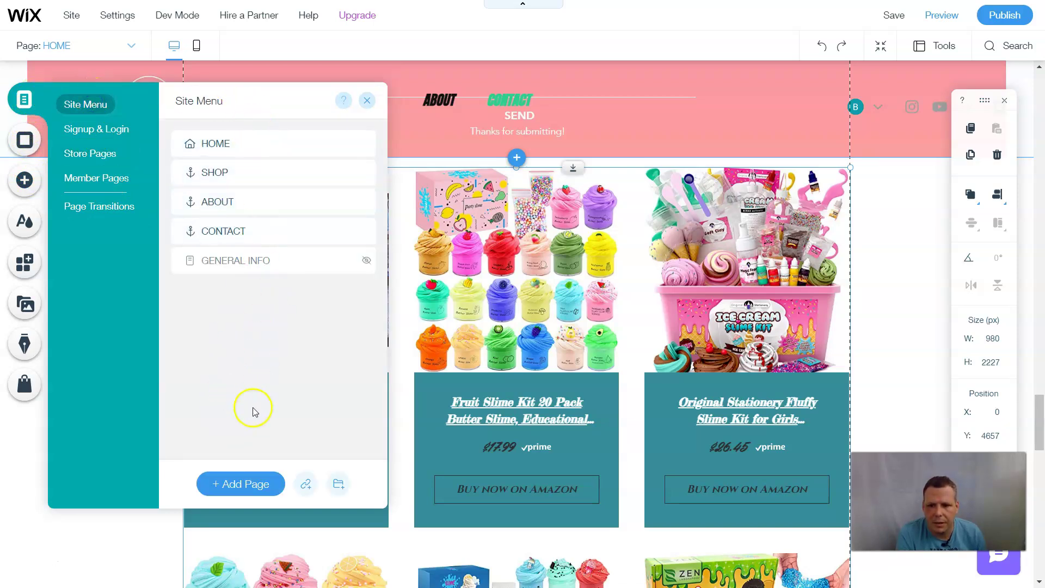
pyautogui.click(242, 484)
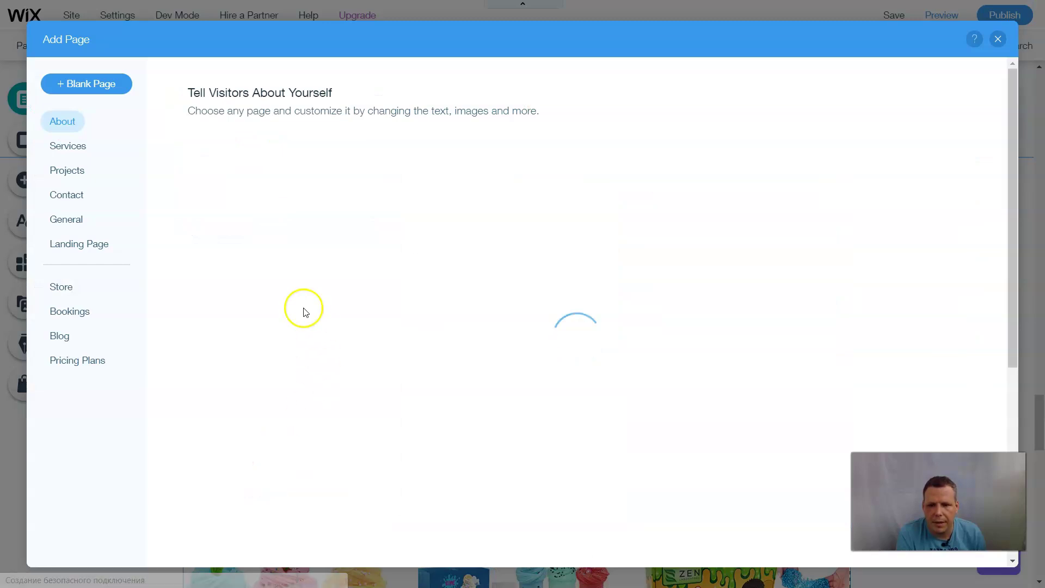
pyautogui.click(91, 87)
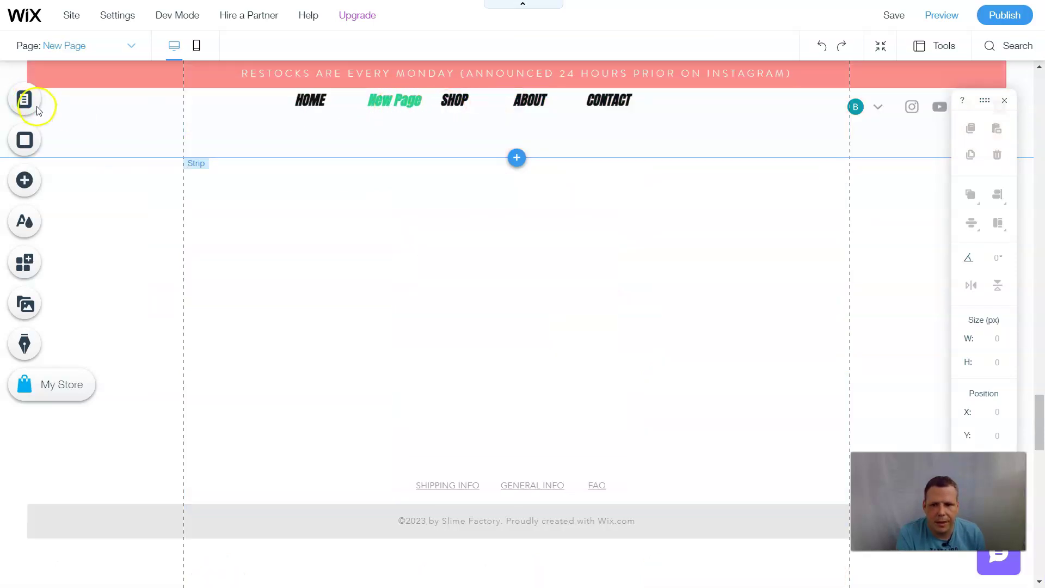
# Rename the new page "Buy on Amazon" in the site menu and close the page list
pyautogui.click(36, 106)
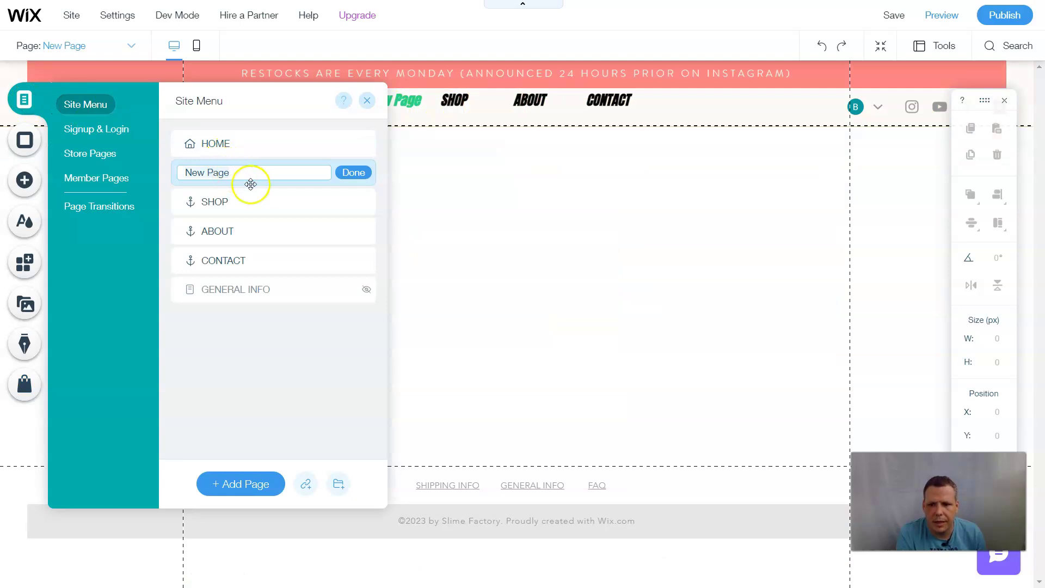
pyautogui.hotkey('ctrl', 'a')
pyautogui.press('BackSpace')
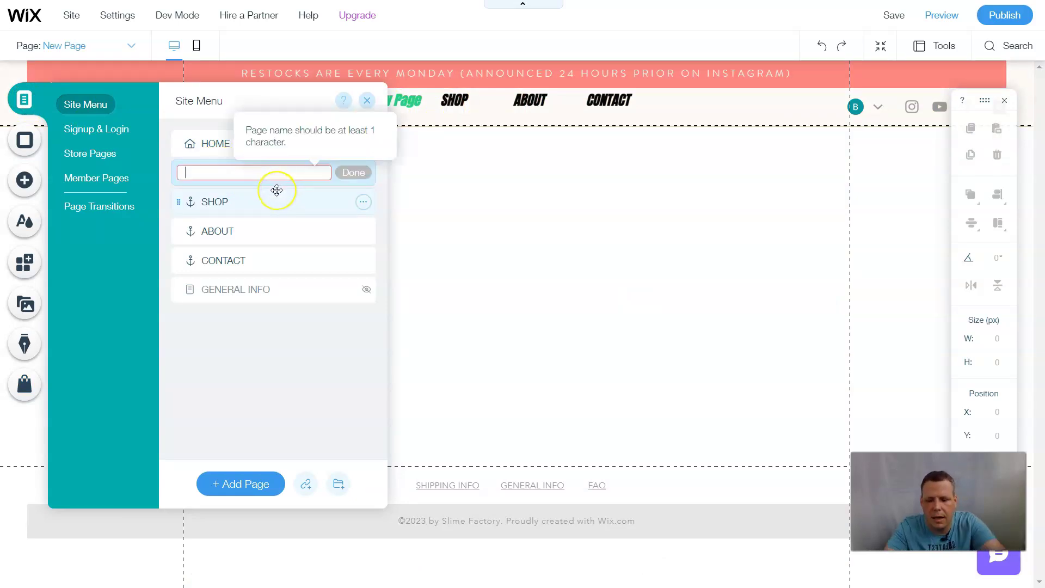
pyautogui.write('Buy on Amazon')
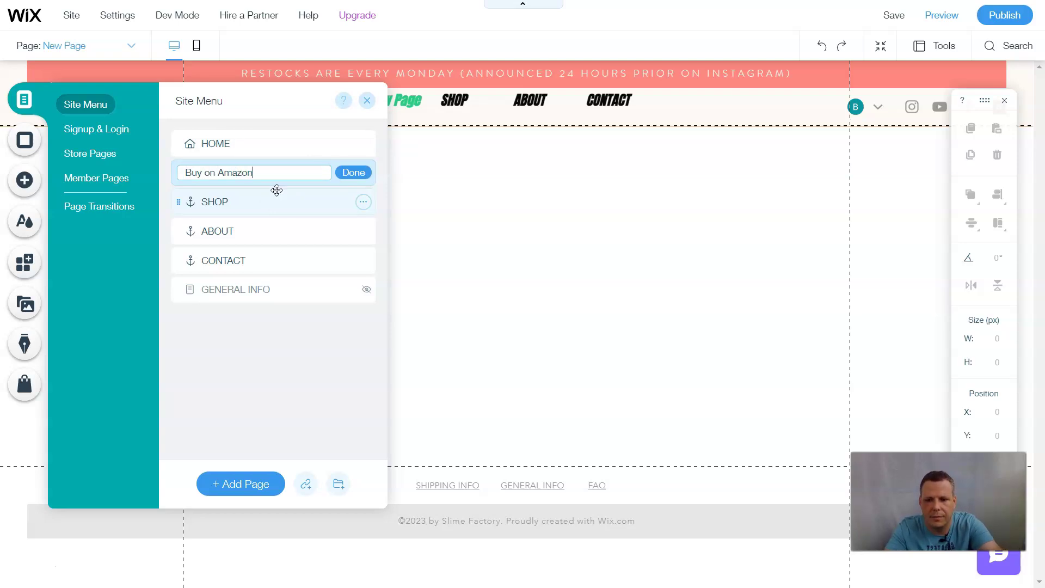
pyautogui.click(343, 173)
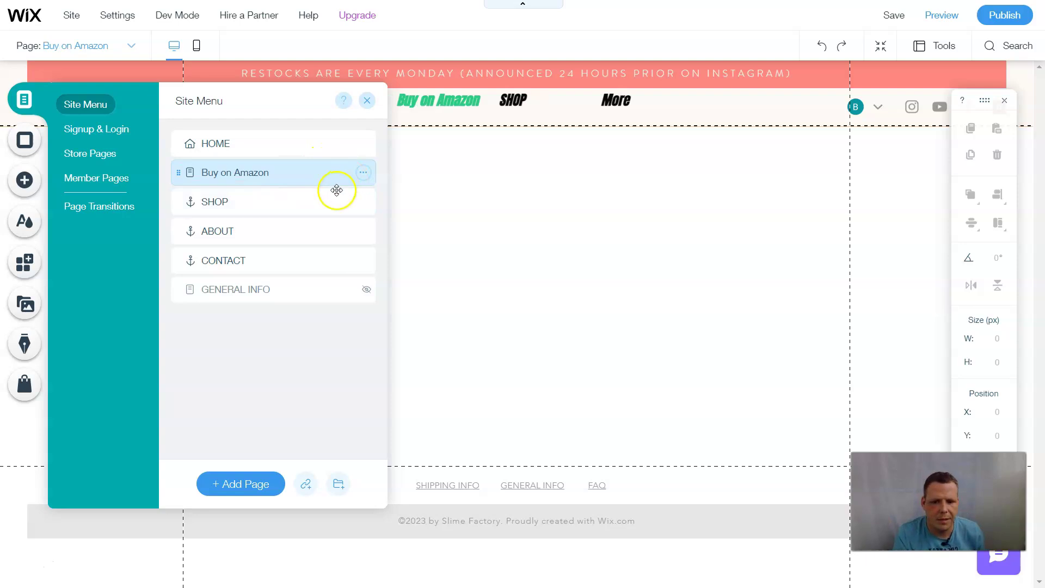
pyautogui.click(367, 101)
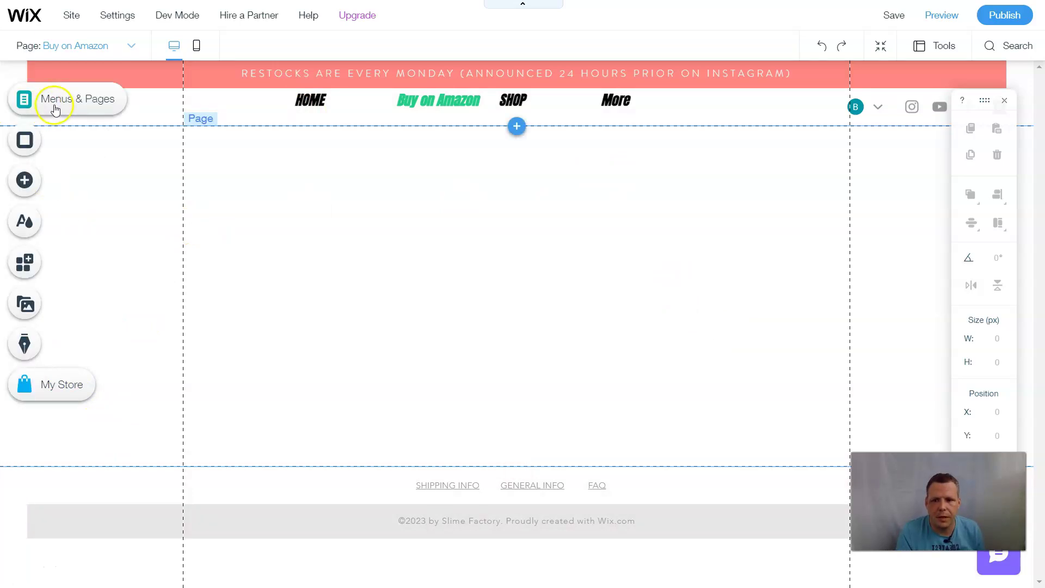
# Find the Amazon app in the app market and add its gallery to the Buy on Amazon page
pyautogui.click(31, 265)
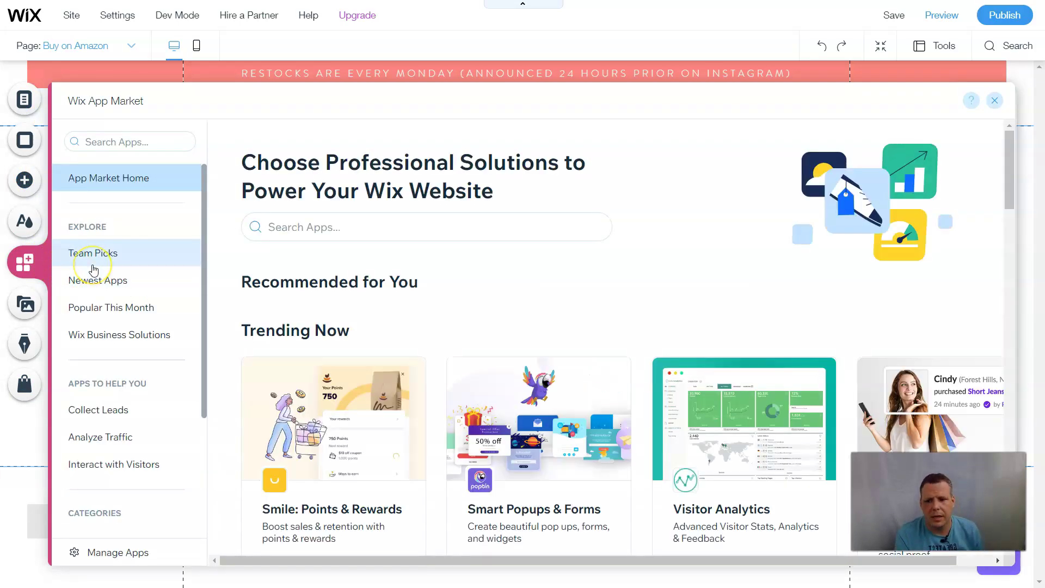
pyautogui.click(131, 141)
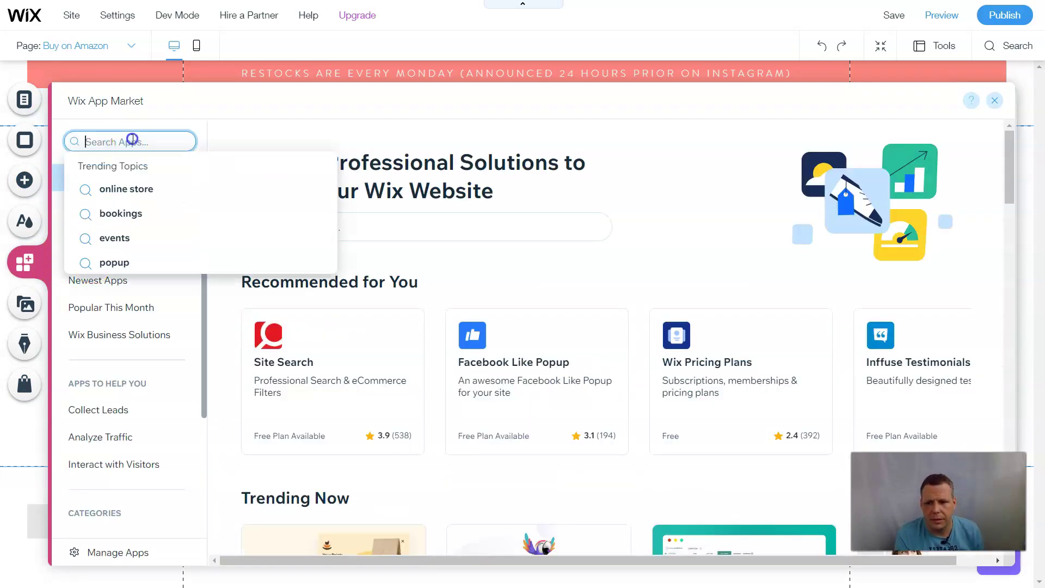
pyautogui.write('am')
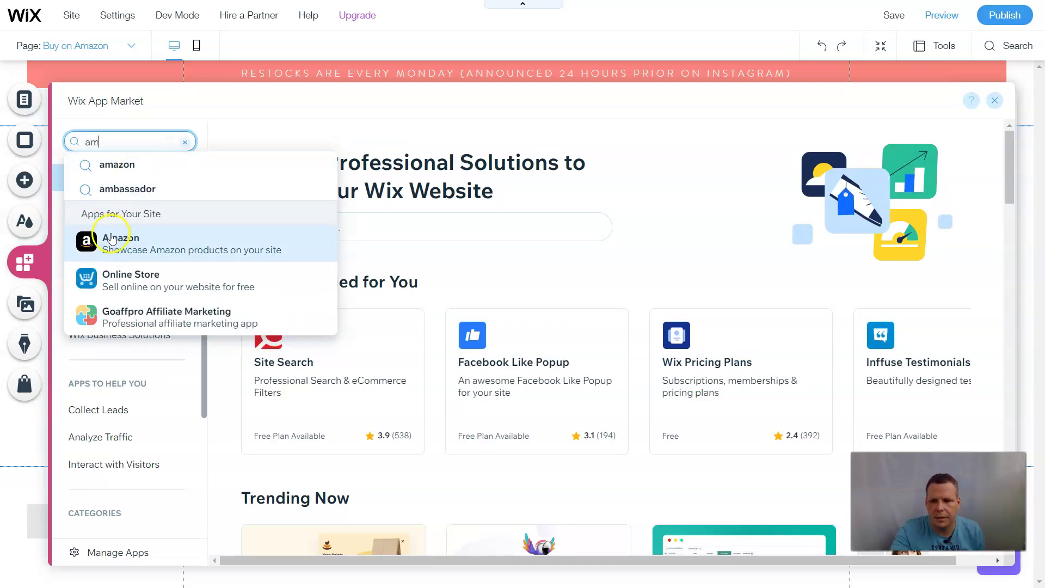
pyautogui.click(116, 243)
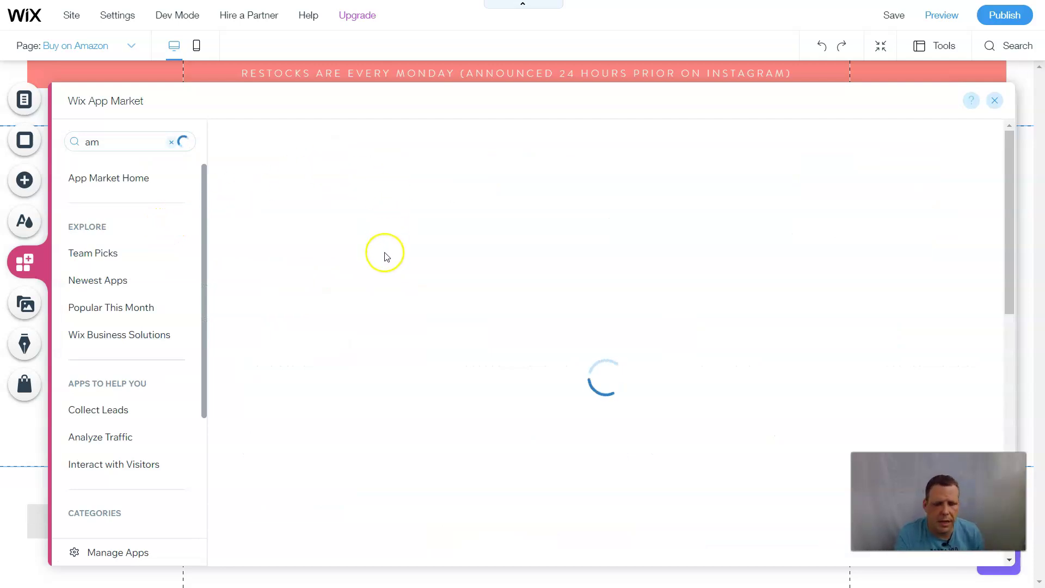
pyautogui.click(333, 377)
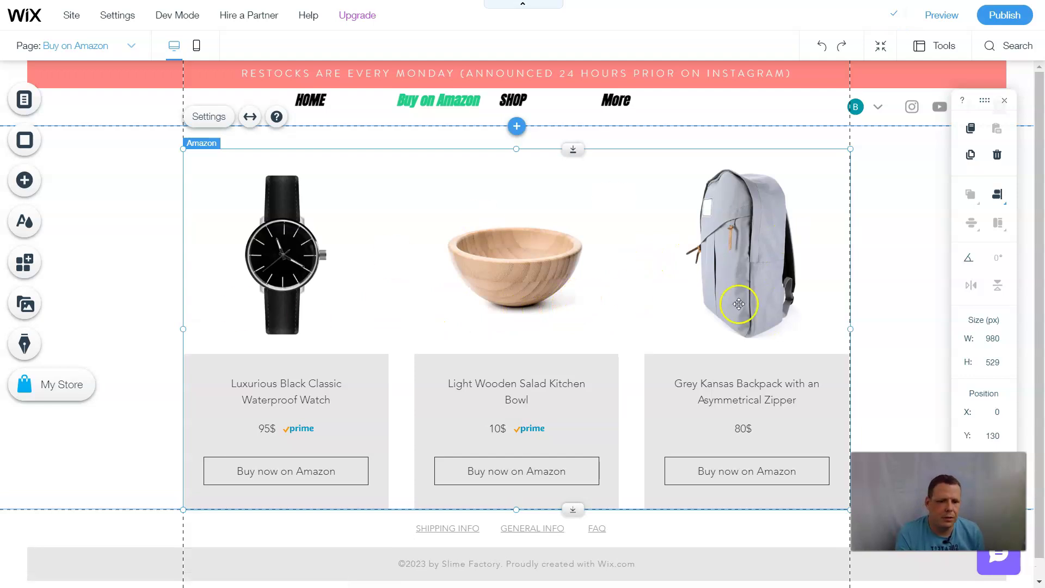
pyautogui.scroll(-1, 653, 240)
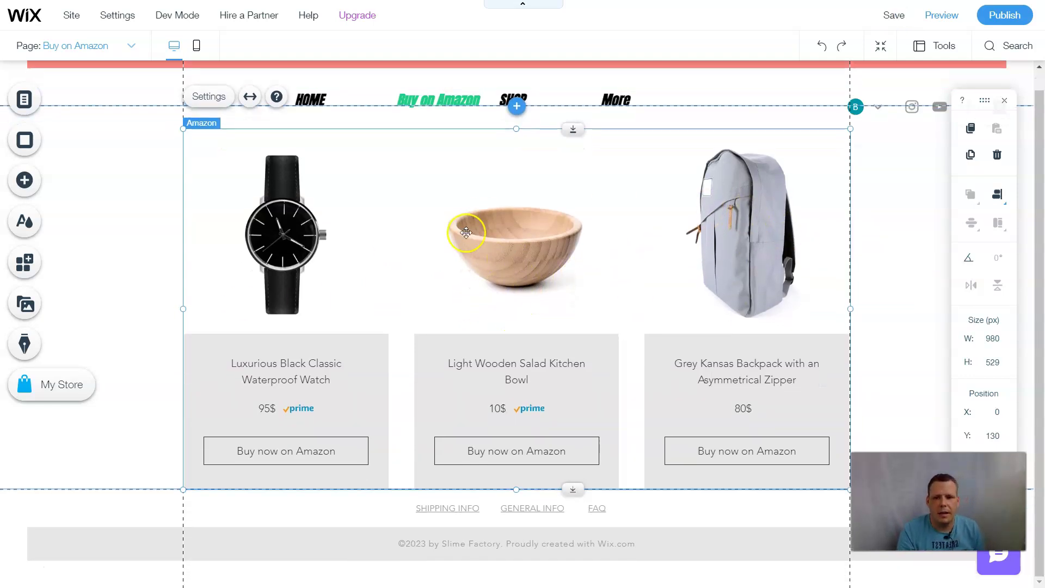
pyautogui.scroll(1, 708, 261)
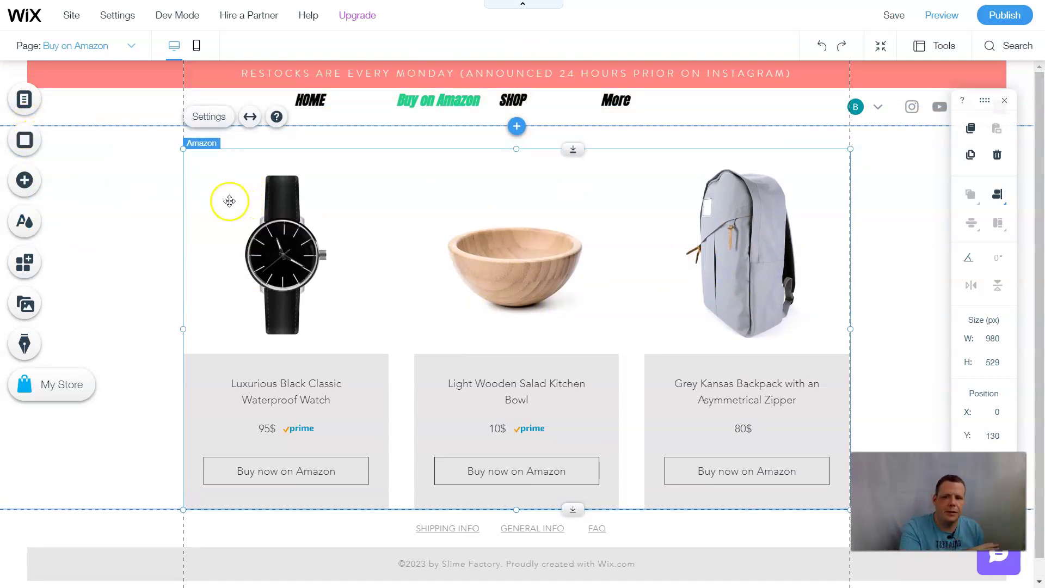
# Return to the HOME page and remove the slime Amazon gallery below the contact form
pyautogui.moveTo(6, 148)
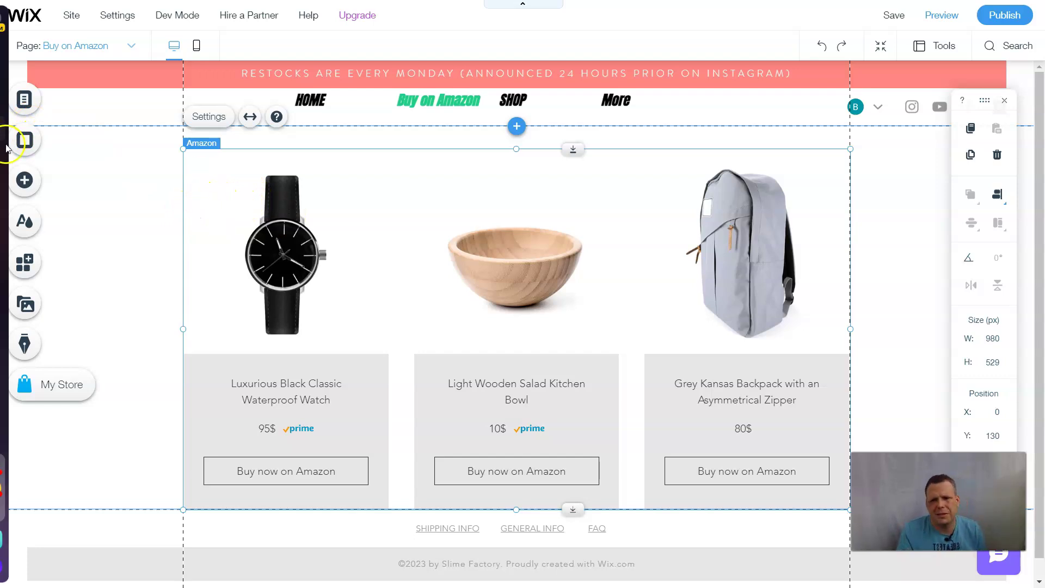
pyautogui.click(29, 102)
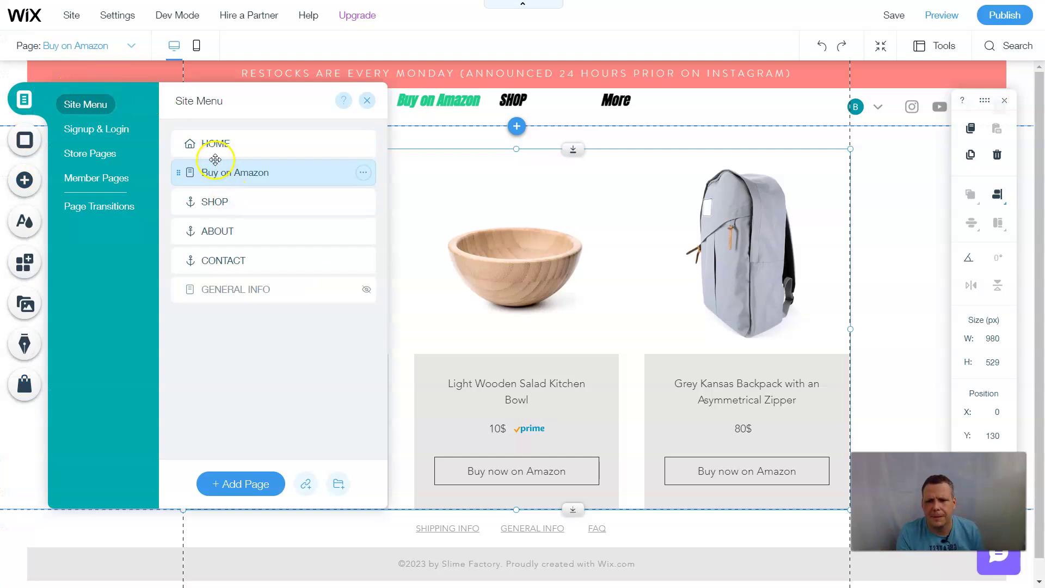
pyautogui.click(215, 143)
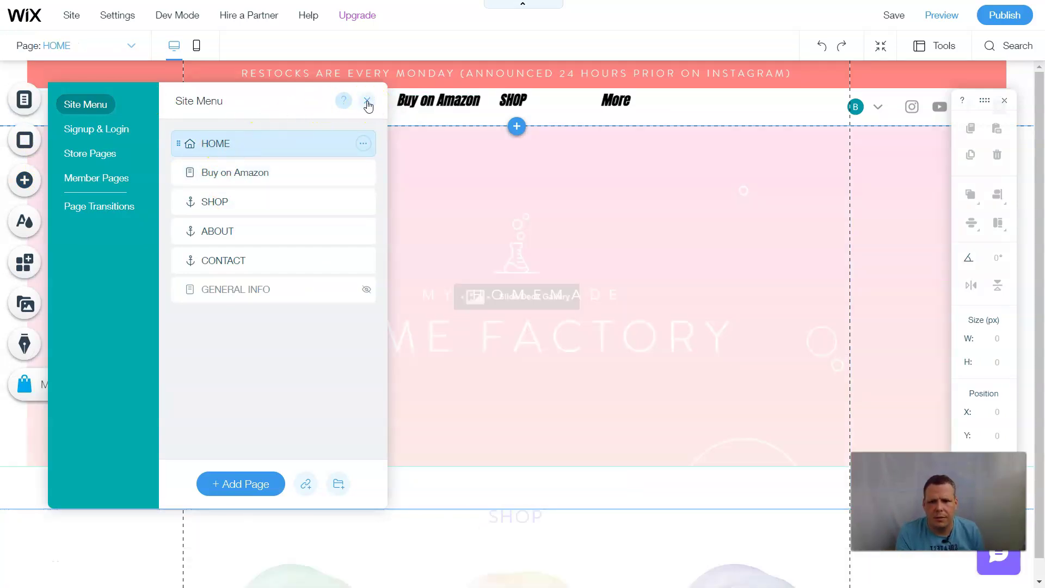
pyautogui.click(368, 101)
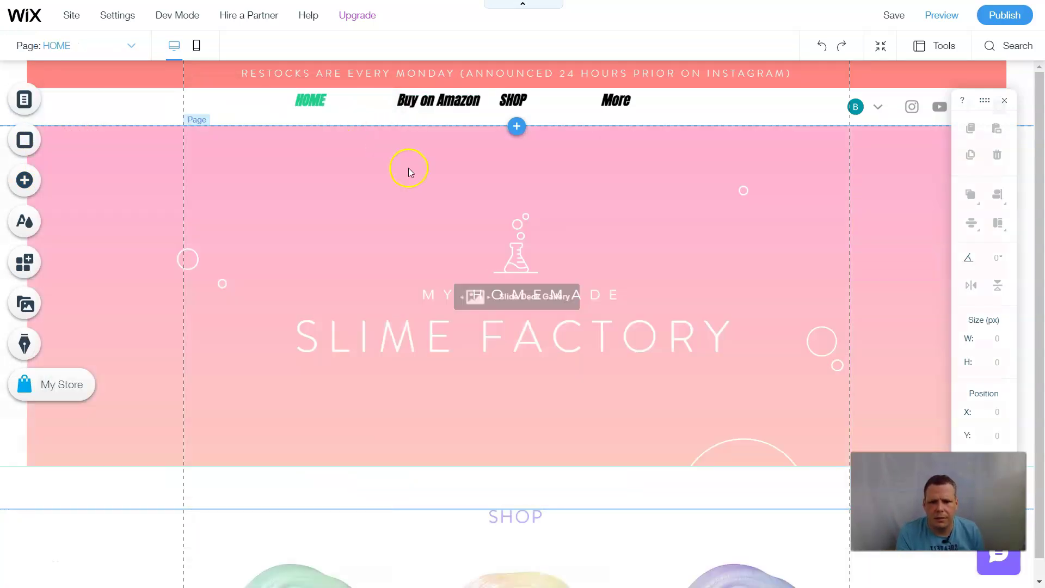
pyautogui.scroll(-10, 495, 360)
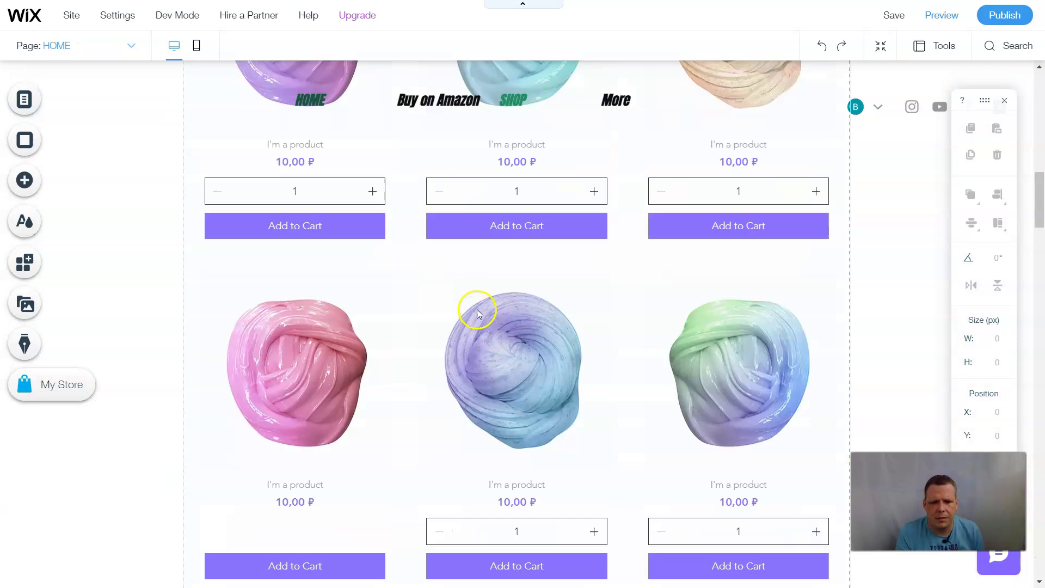
pyautogui.scroll(-15, 370, 333)
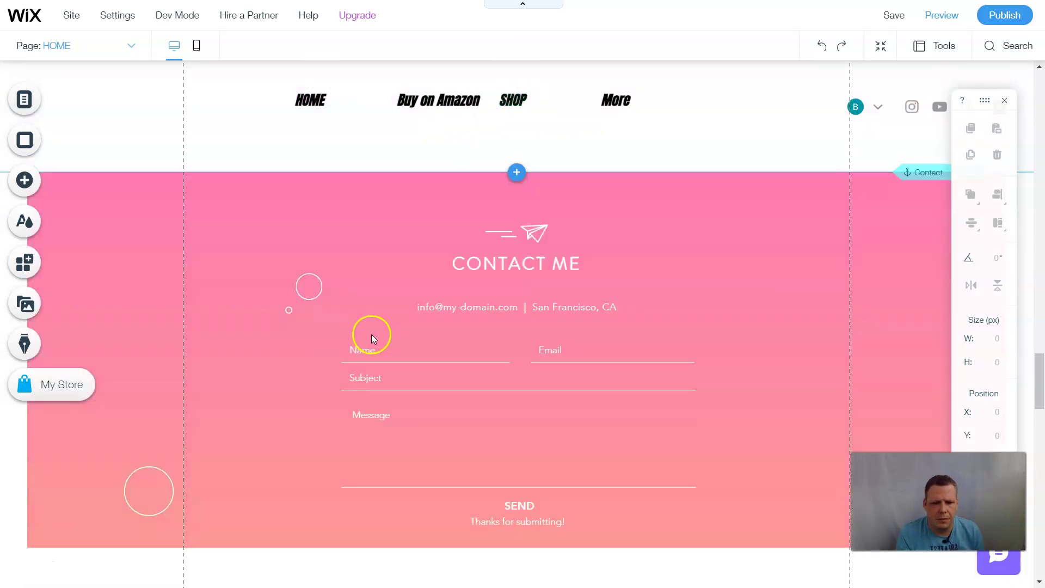
pyautogui.scroll(-10, 407, 349)
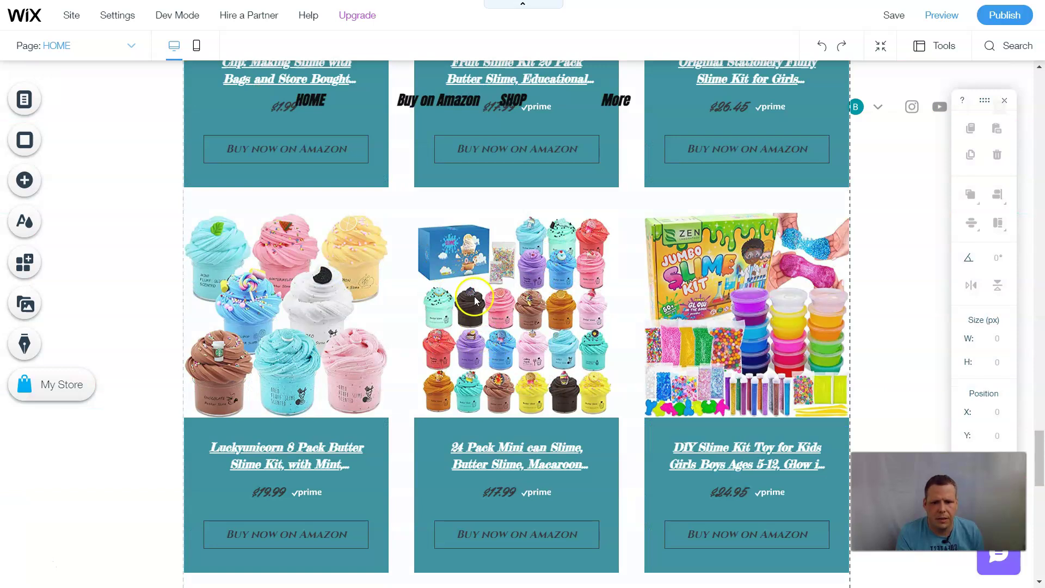
pyautogui.rightClick(484, 305)
pyautogui.click(525, 312)
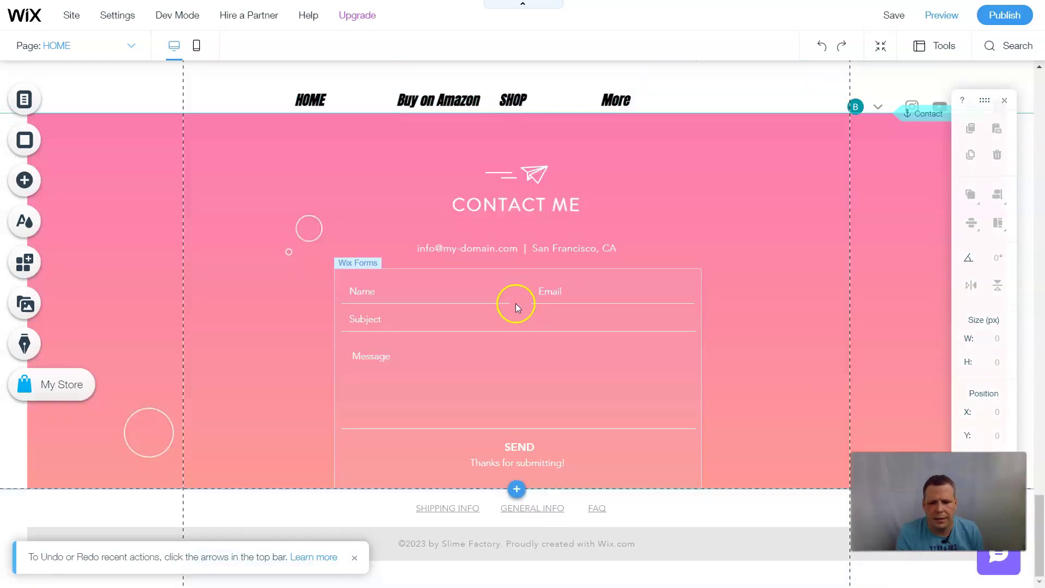
# Open the Buy on Amazon page from the site menu for editing and close the page list
pyautogui.click(47, 101)
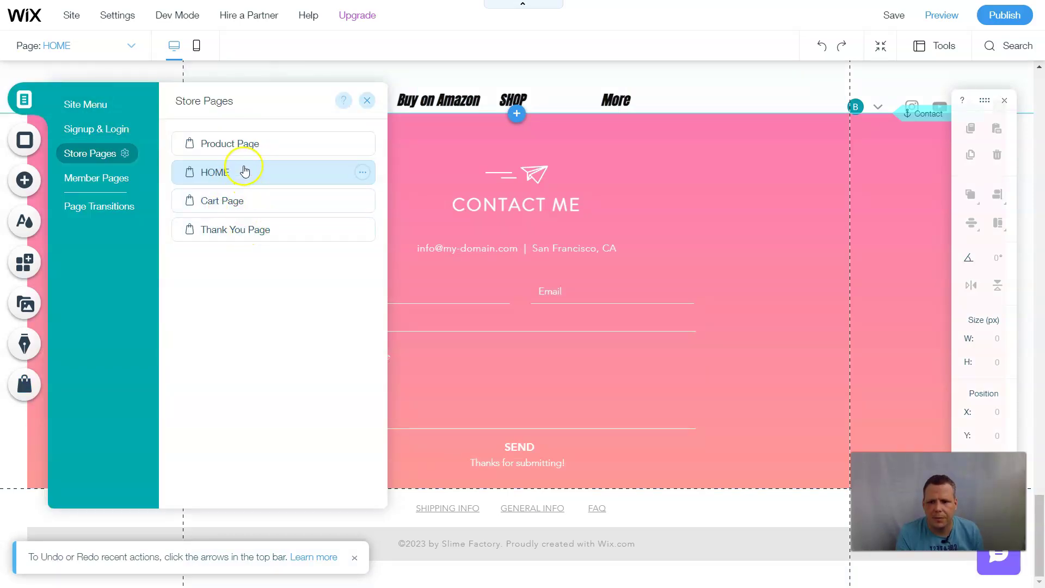
pyautogui.click(97, 106)
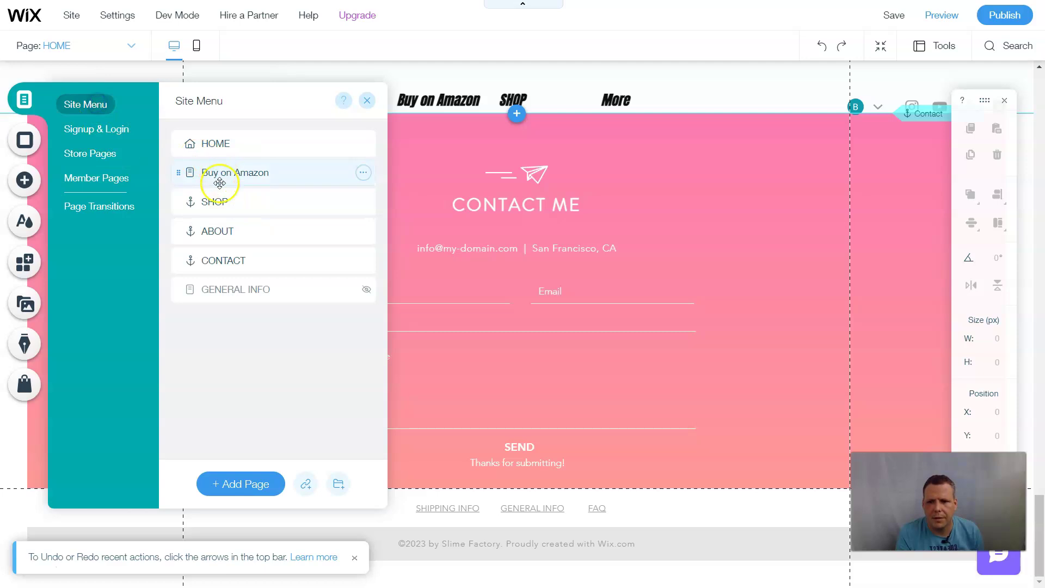
pyautogui.click(222, 173)
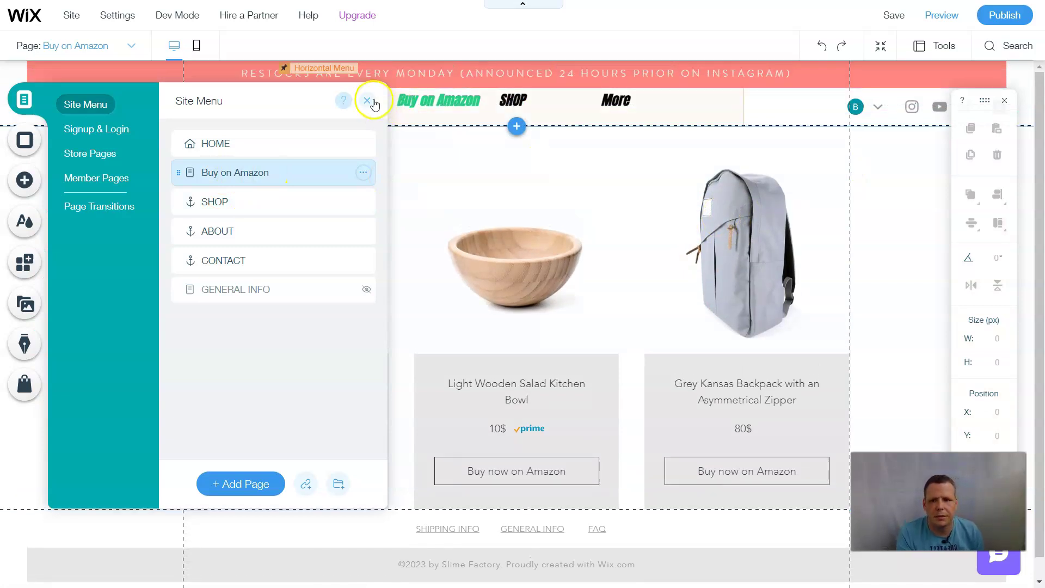
pyautogui.click(367, 100)
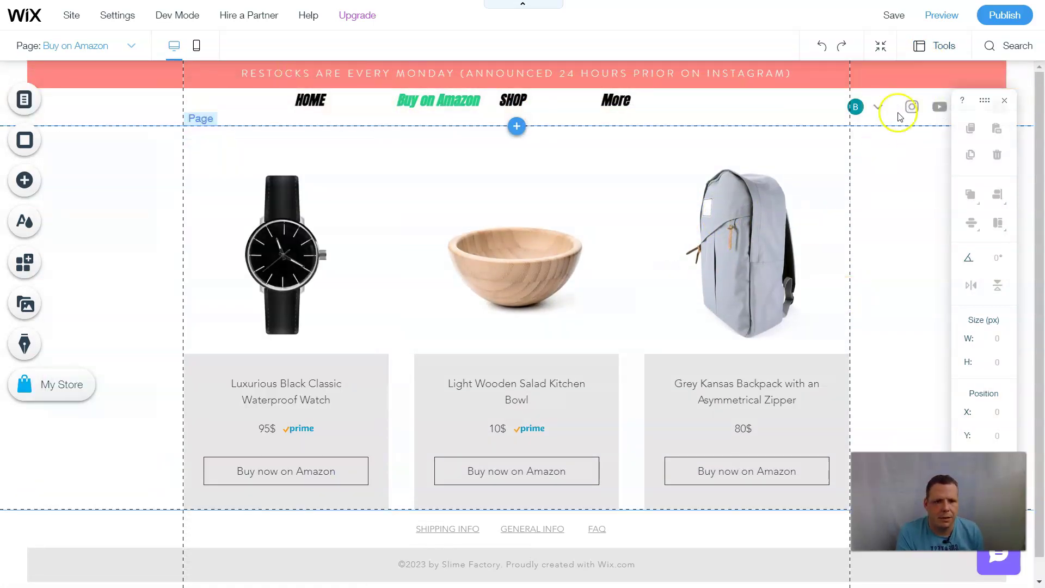
# Preview the site, checking the Amazon gallery on the Buy on Amazon page and the products on the HOME page
pyautogui.click(937, 19)
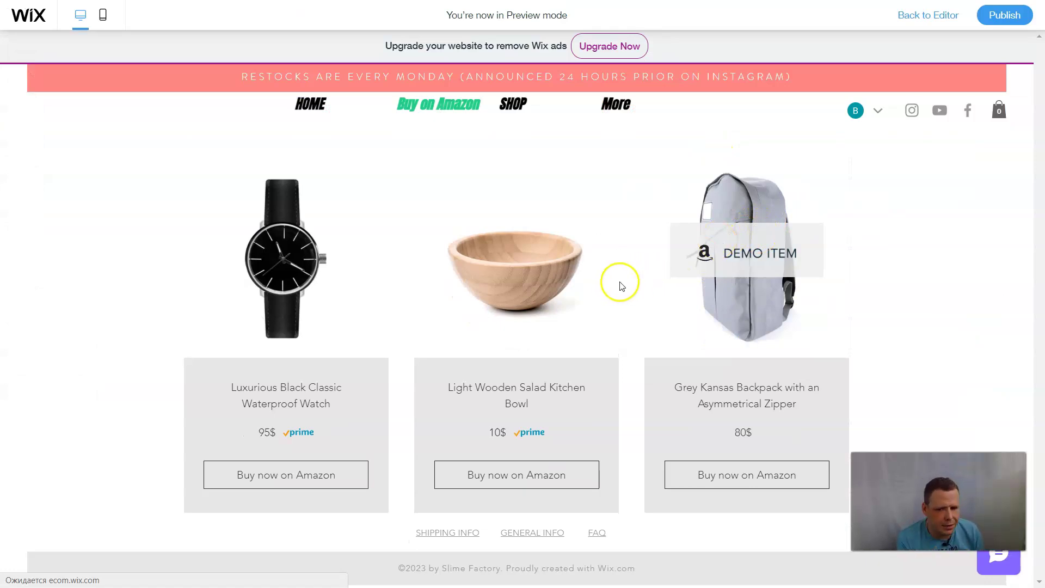
pyautogui.moveTo(685, 291)
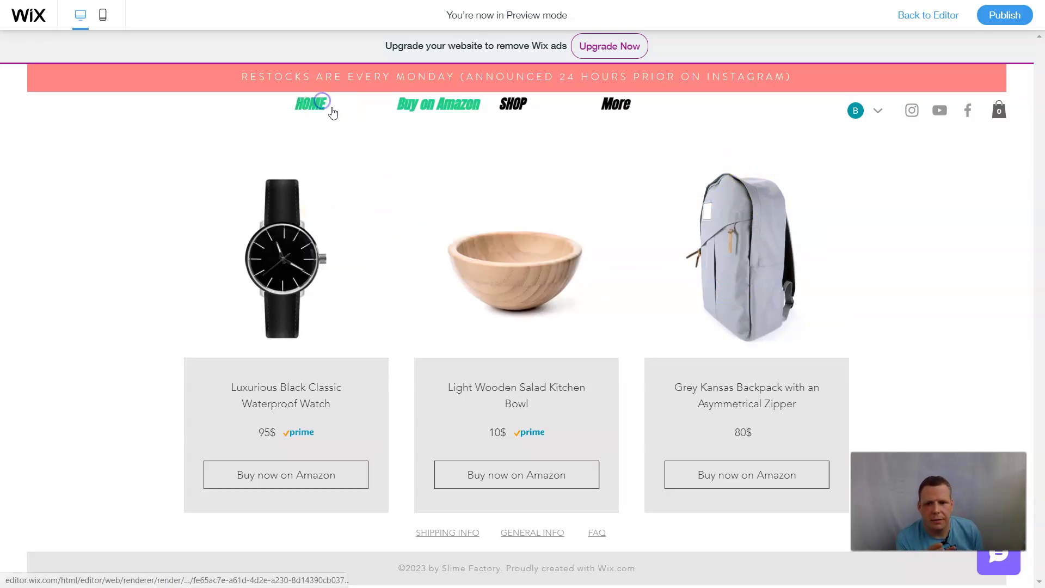
pyautogui.moveTo(567, 194)
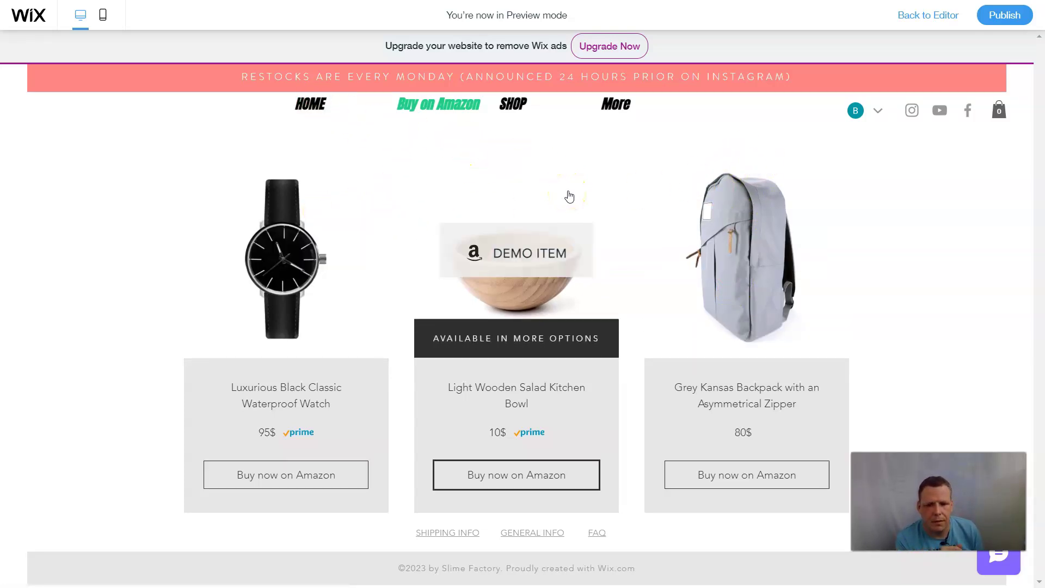
pyautogui.click(314, 107)
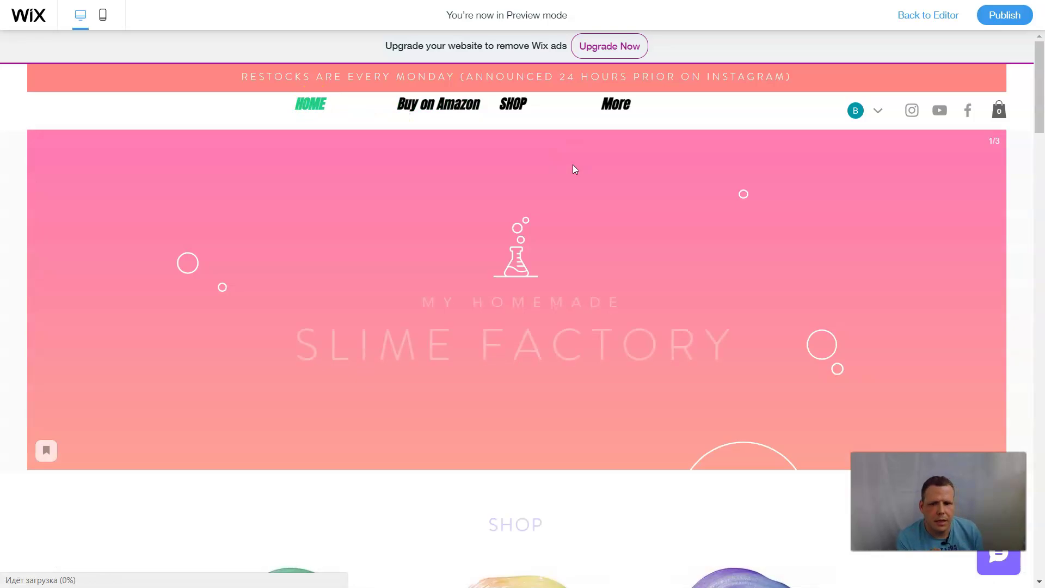
pyautogui.scroll(-15, 609, 240)
pyautogui.scroll(-8, 625, 231)
pyautogui.scroll(14, 587, 218)
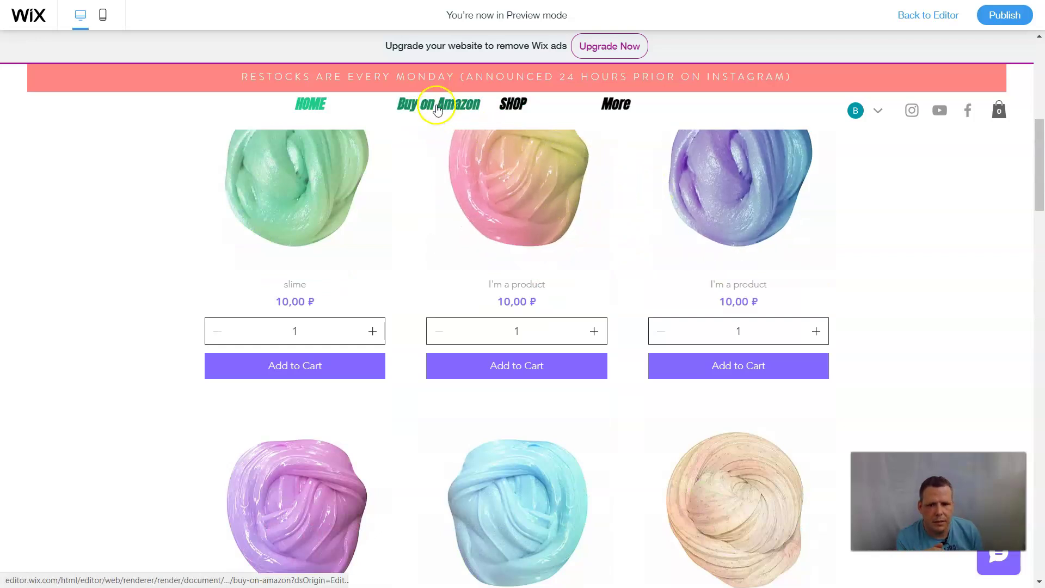
# Review the Buy on Amazon page again in the preview and return to the editor
pyautogui.click(437, 109)
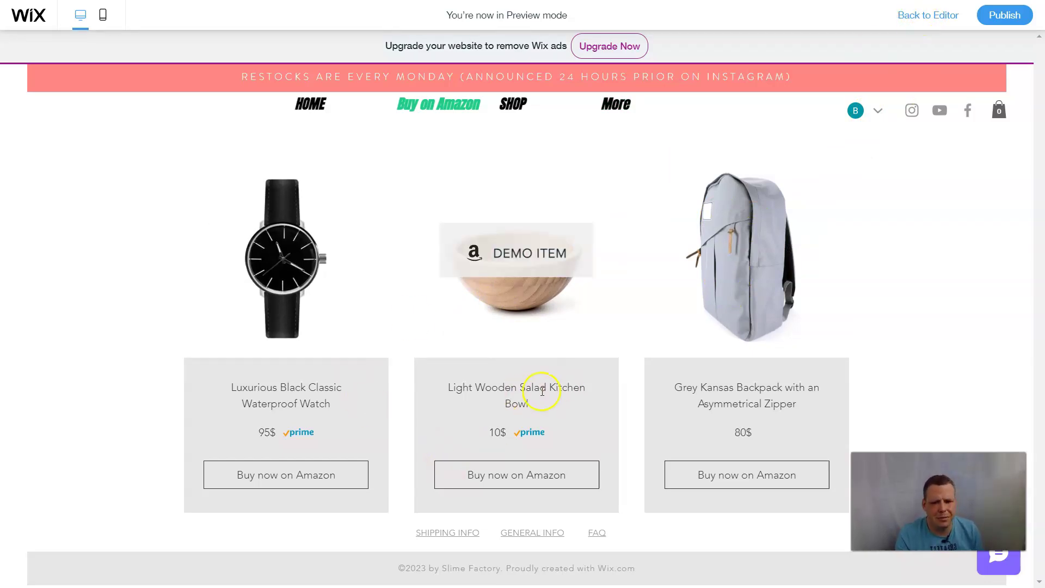
pyautogui.moveTo(460, 387); pyautogui.dragTo(435, 386)
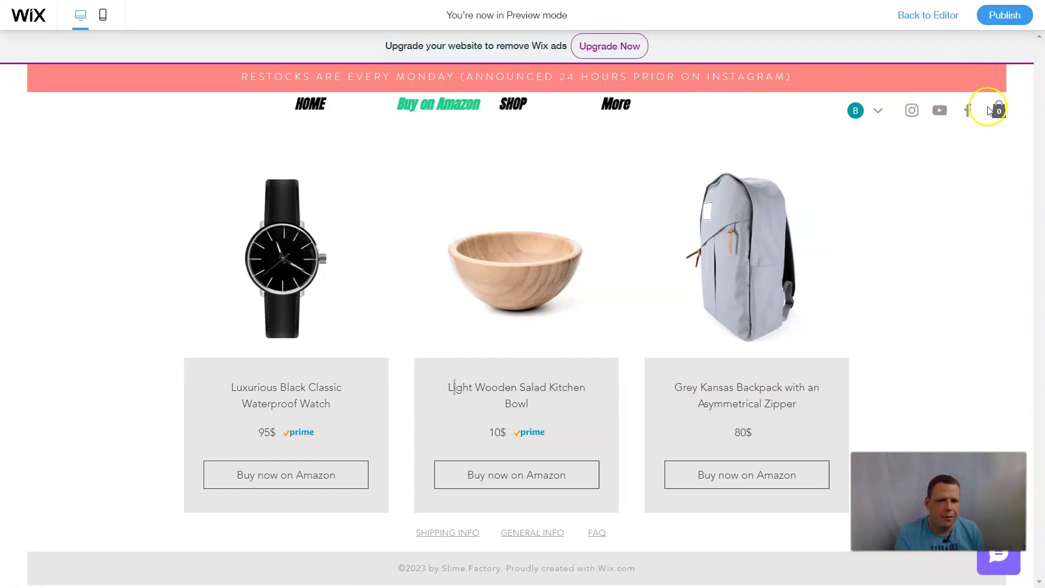
pyautogui.hotkey('ctrl', 'shift', 'p')
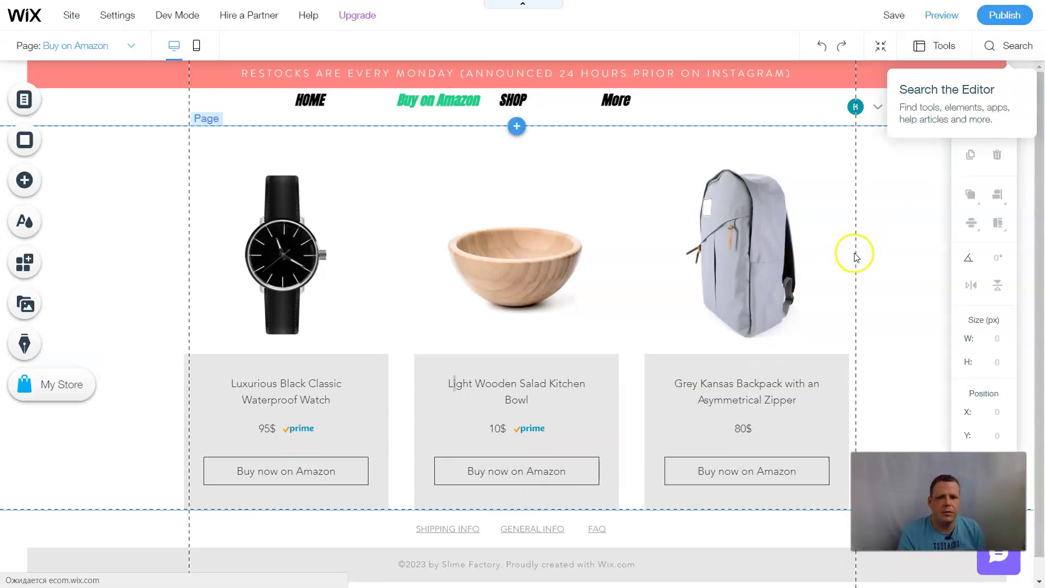